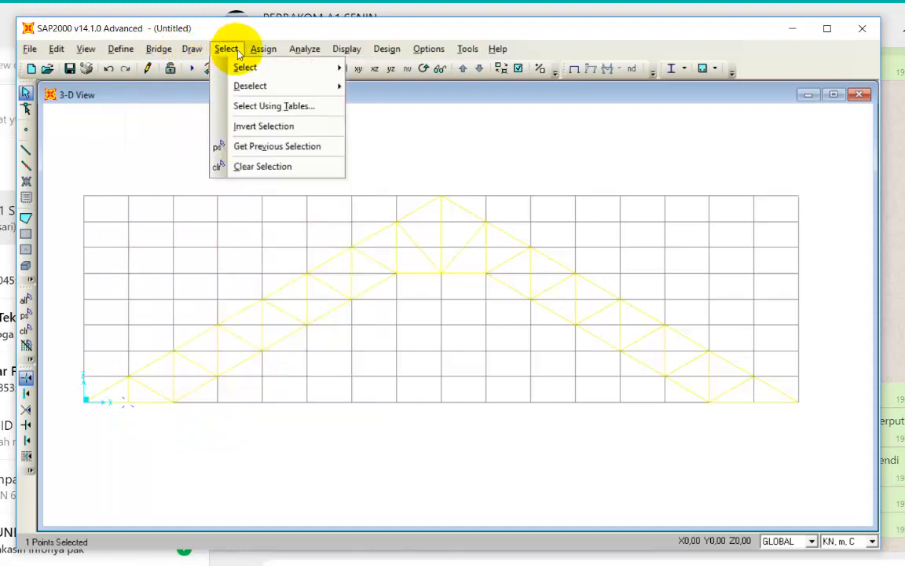
# Assign a pinned restraint with Translation 1, 2 and 3 fixed to the selected base joint near the truss's left end.
pyautogui.moveTo(336, 64)
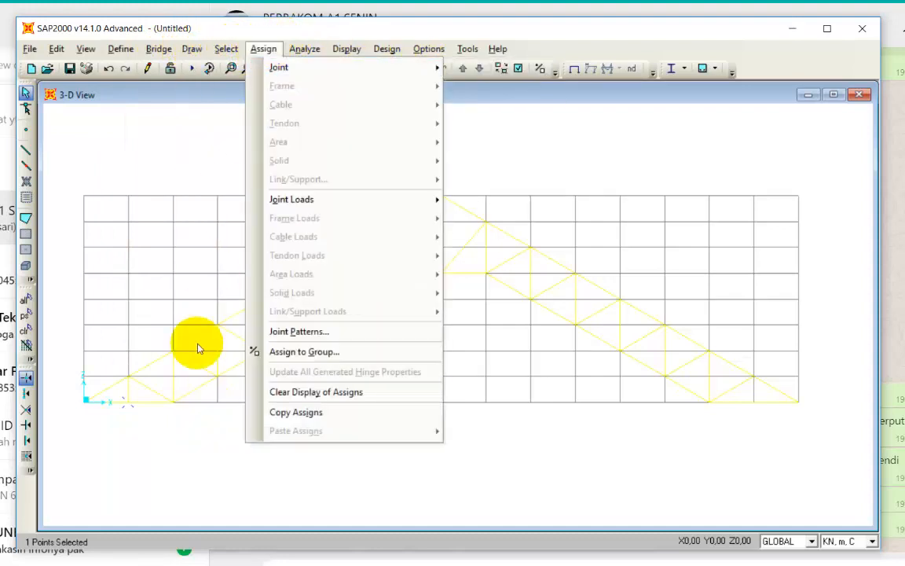
pyautogui.moveTo(402, 69)
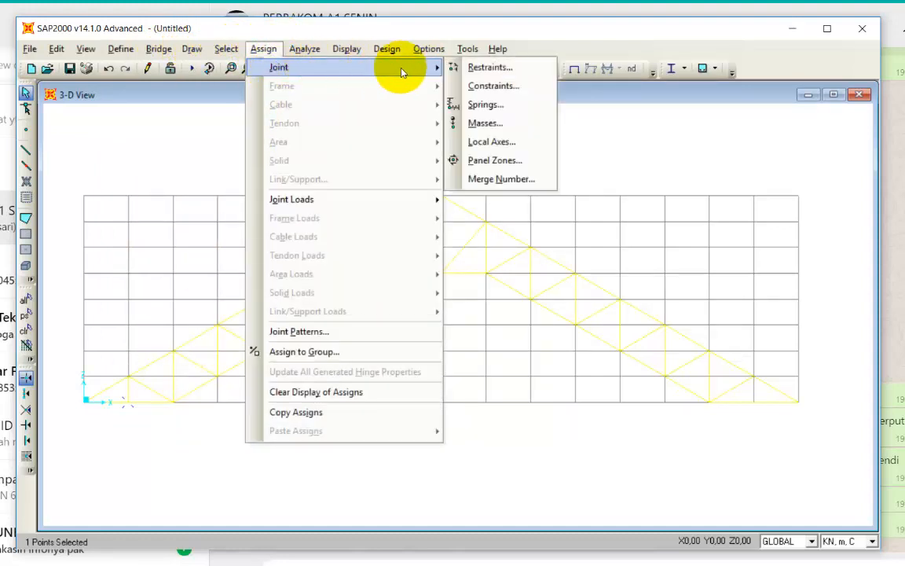
pyautogui.click(492, 70)
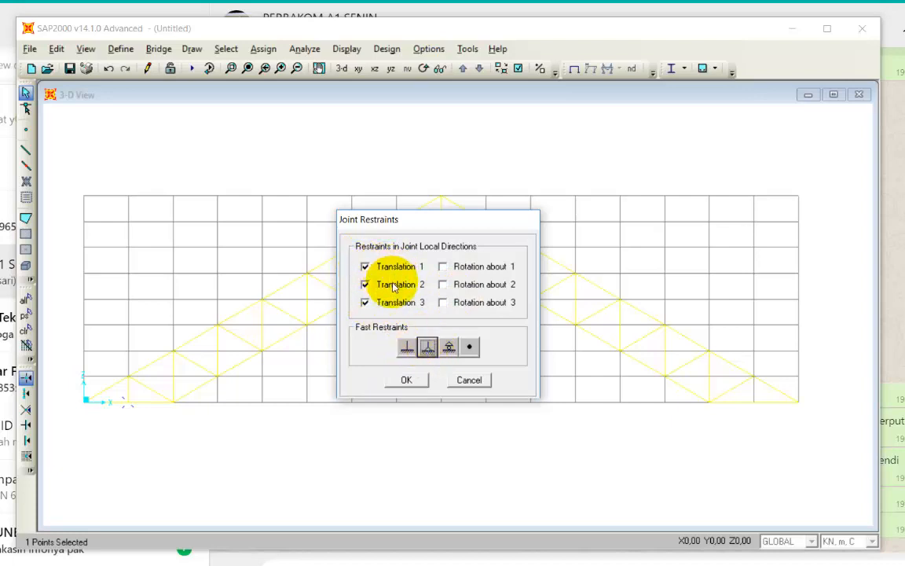
pyautogui.click(413, 381)
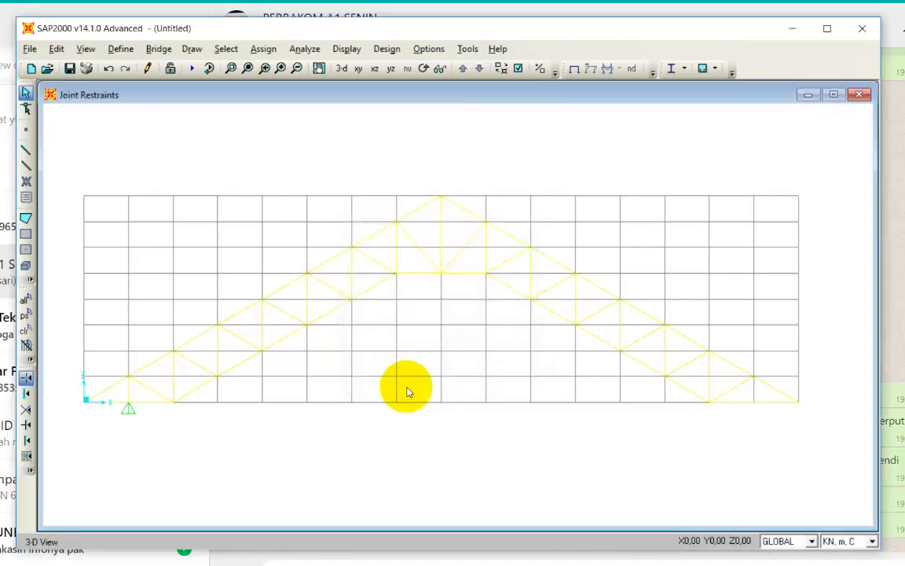
# Assign a roller restraint to the bottom joint at X 20,30 near the truss's right end.
pyautogui.click(753, 401)
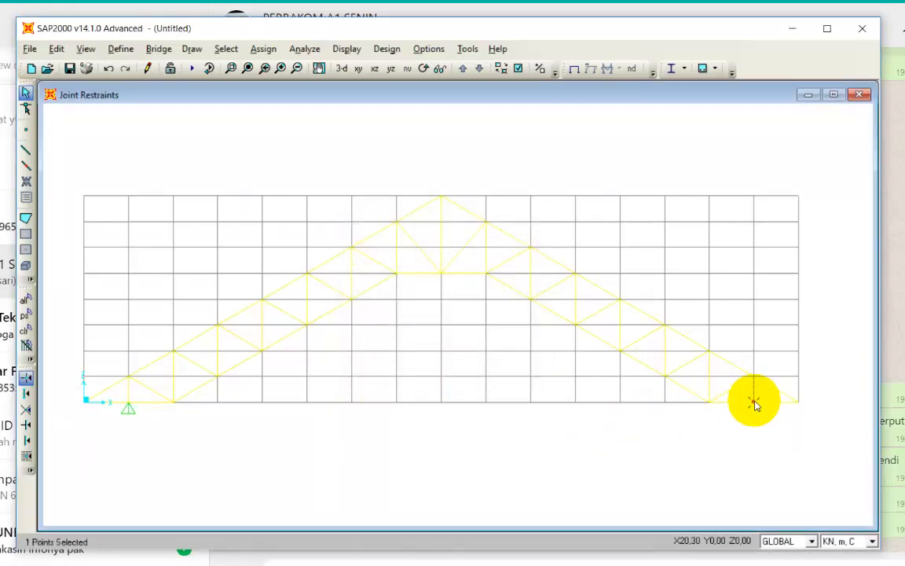
pyautogui.click(263, 49)
pyautogui.moveTo(438, 67)
pyautogui.click(490, 67)
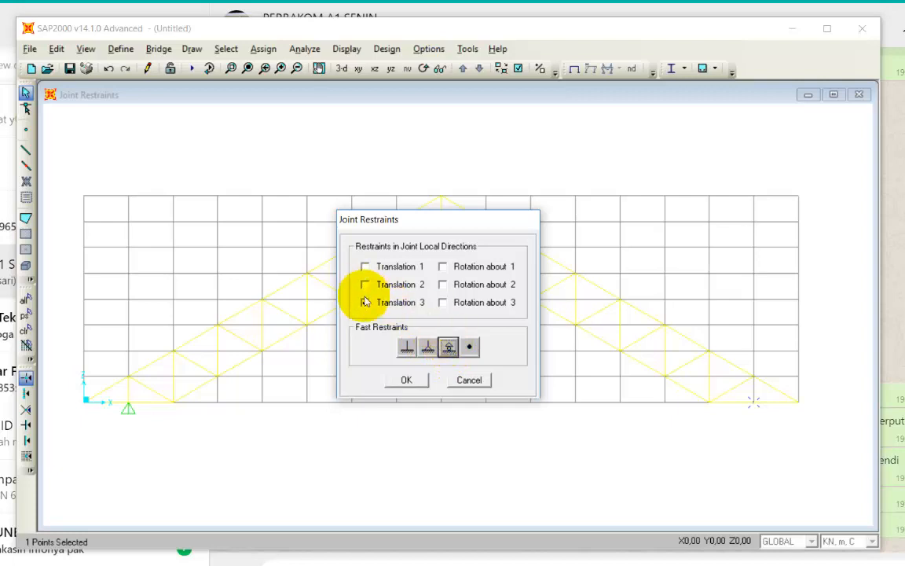
pyautogui.click(419, 381)
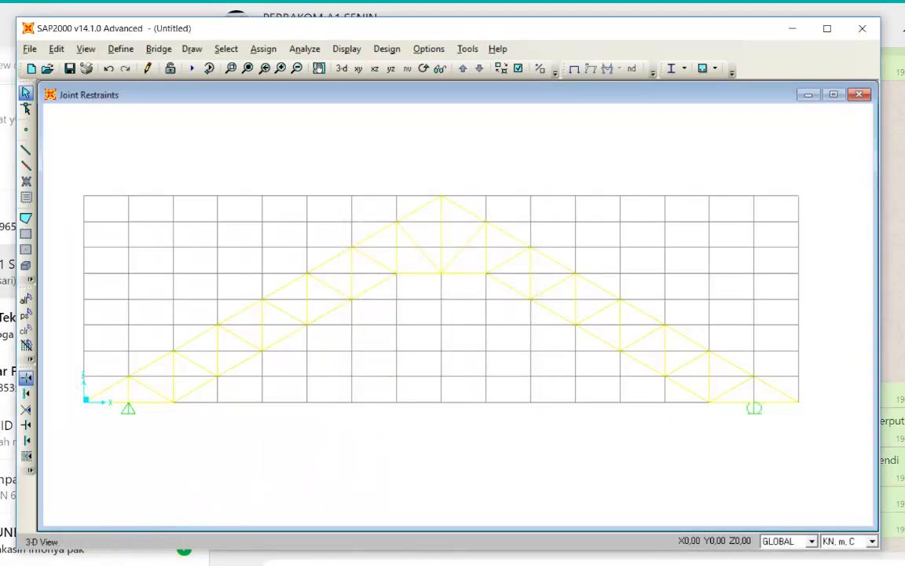
# Switch to the PERTEMUAN 6 document and examine the instructions in section D for defining the load cases.
pyautogui.click(114, 565)
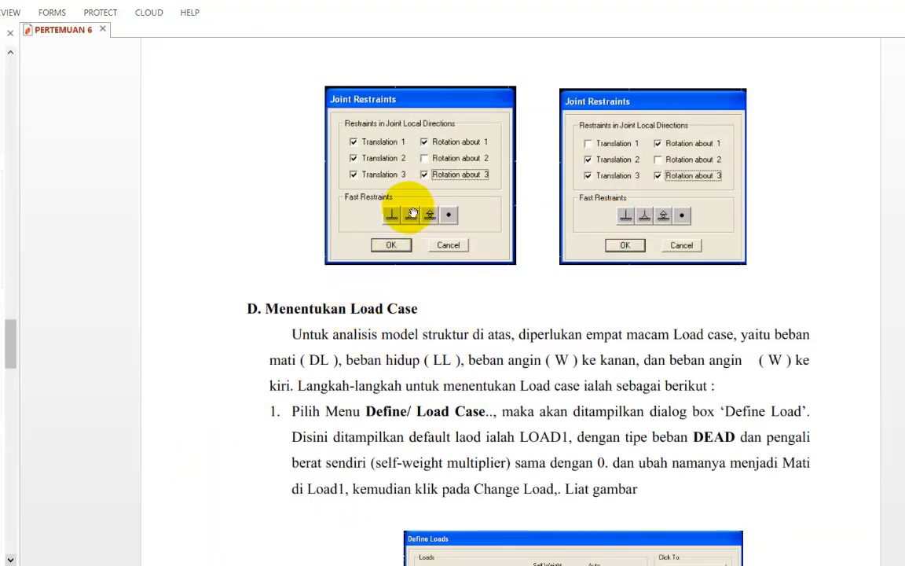
pyautogui.scroll(-2, 409, 306)
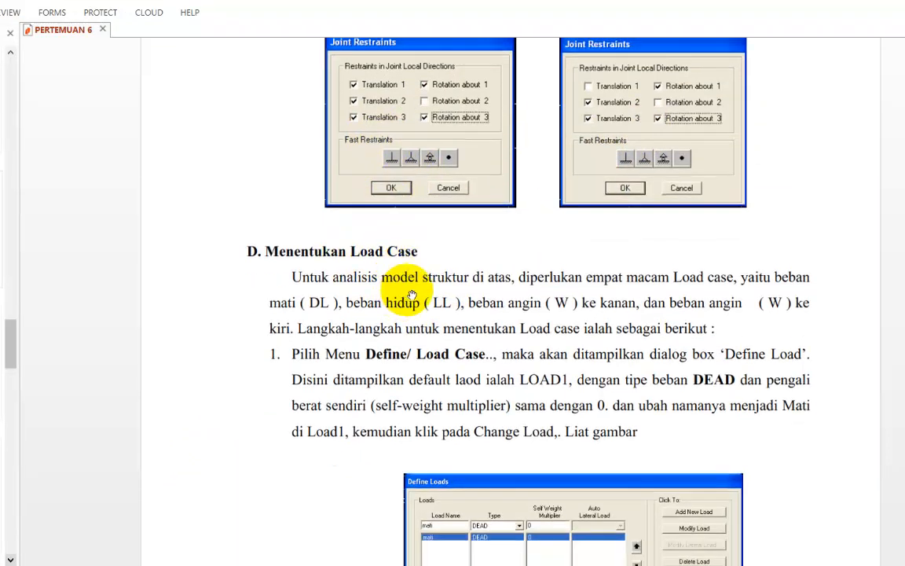
pyautogui.scroll(-2, 487, 235)
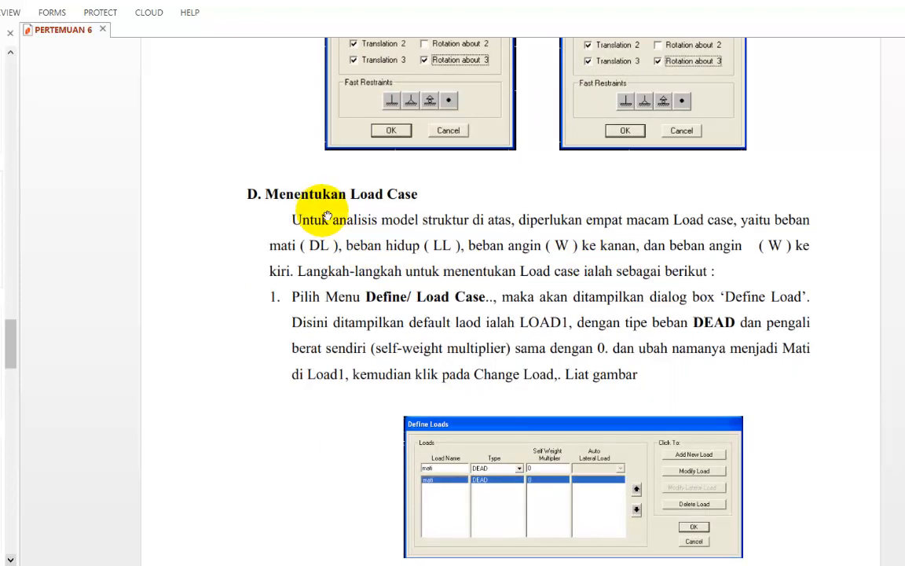
pyautogui.scroll(-2, 502, 315)
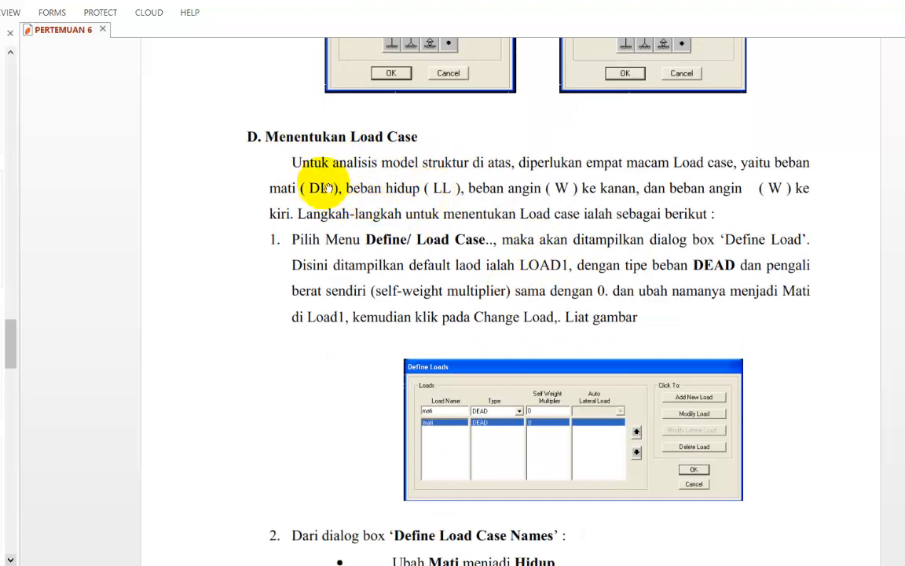
pyautogui.scroll(-5, 450, 485)
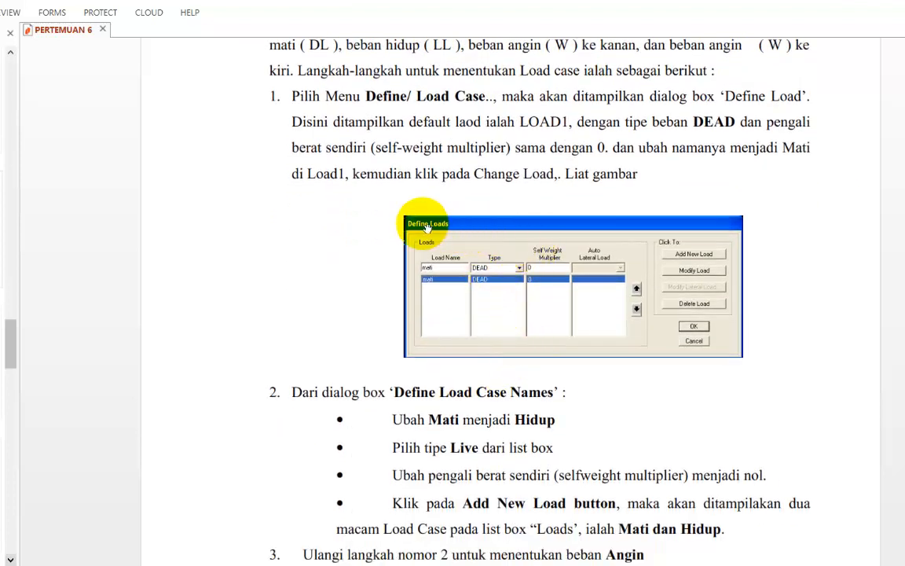
pyautogui.scroll(-15, 444, 394)
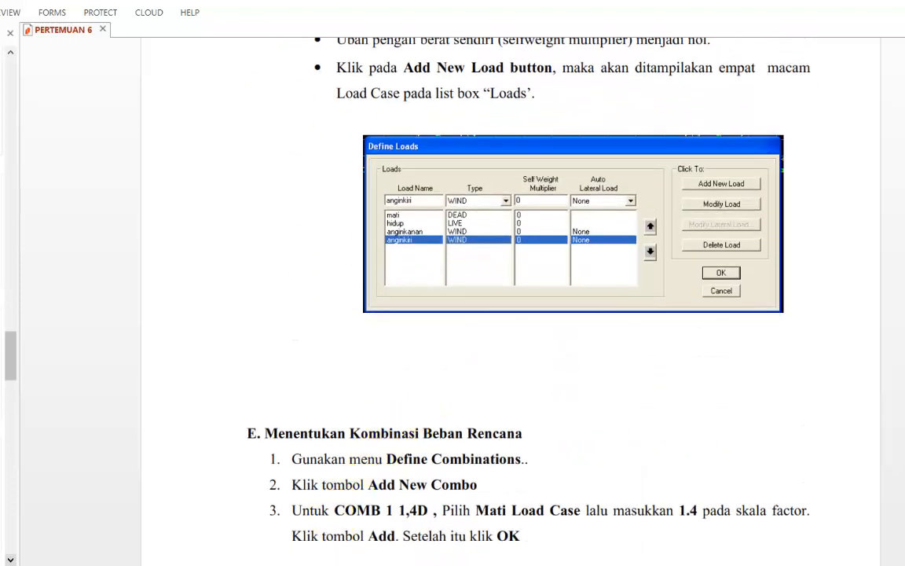
# Switch back to SAP2000 and rename the default DEAD load pattern as Mati.
pyautogui.hotkey('alt', 'Tab')
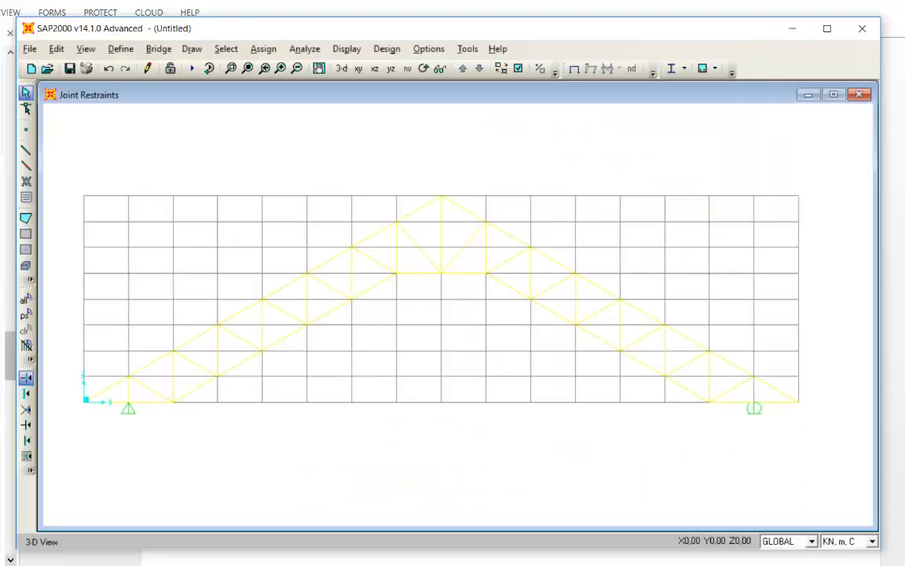
pyautogui.click(120, 49)
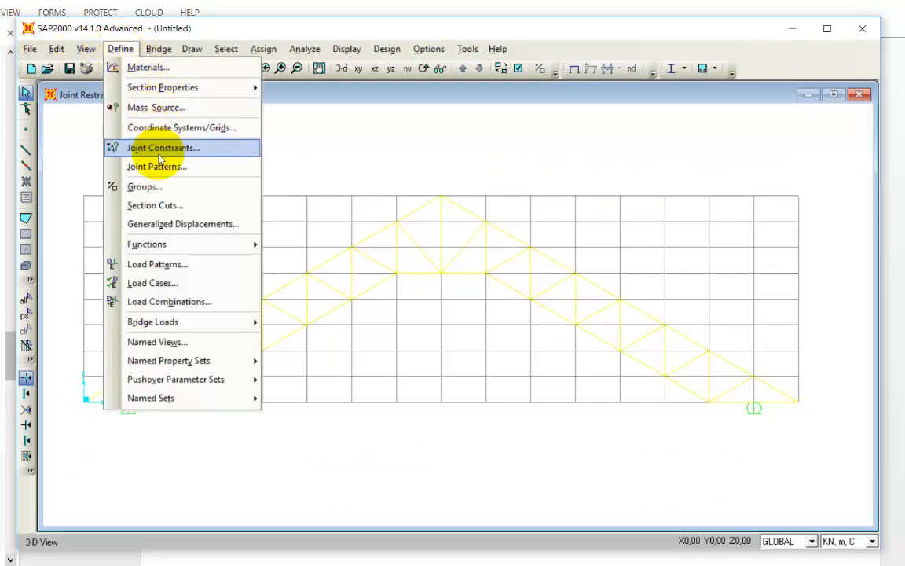
pyautogui.click(186, 266)
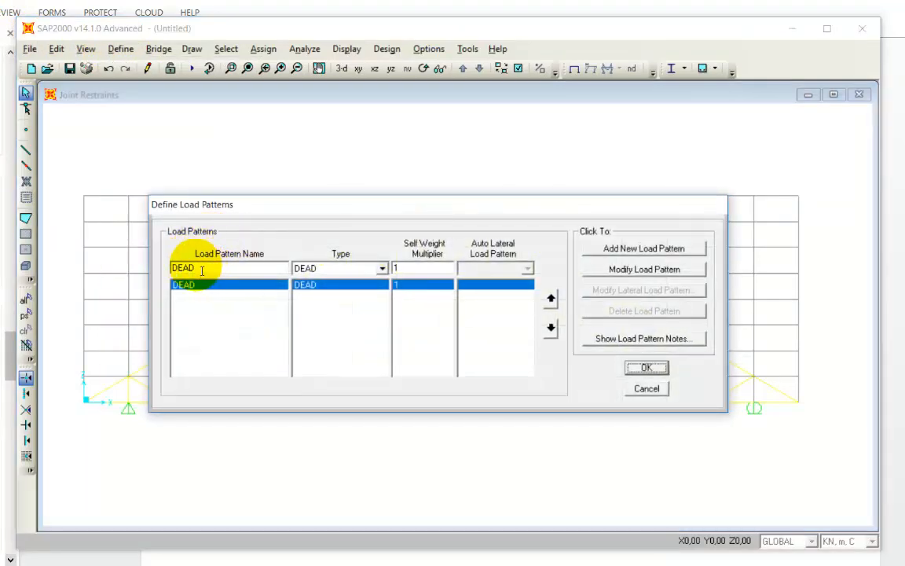
pyautogui.doubleClick(257, 274)
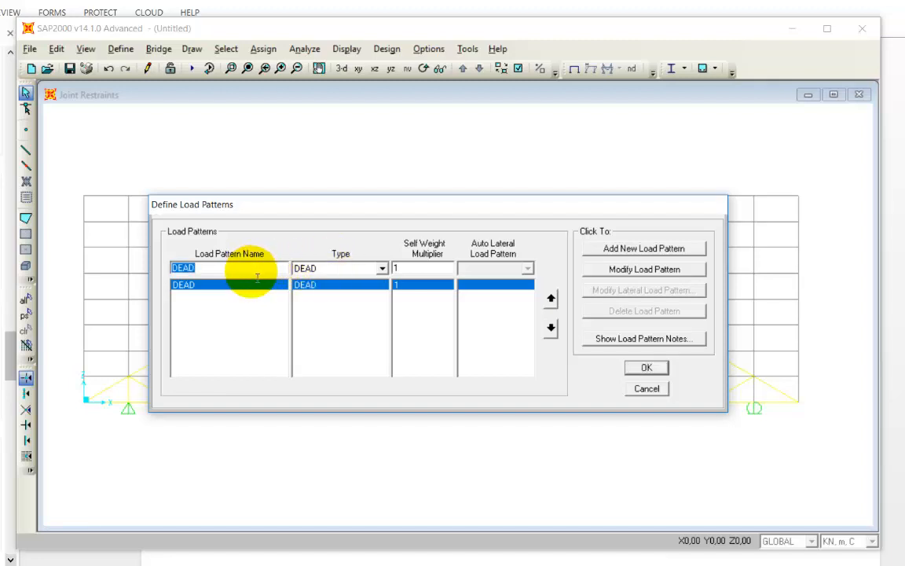
pyautogui.write('Mati')
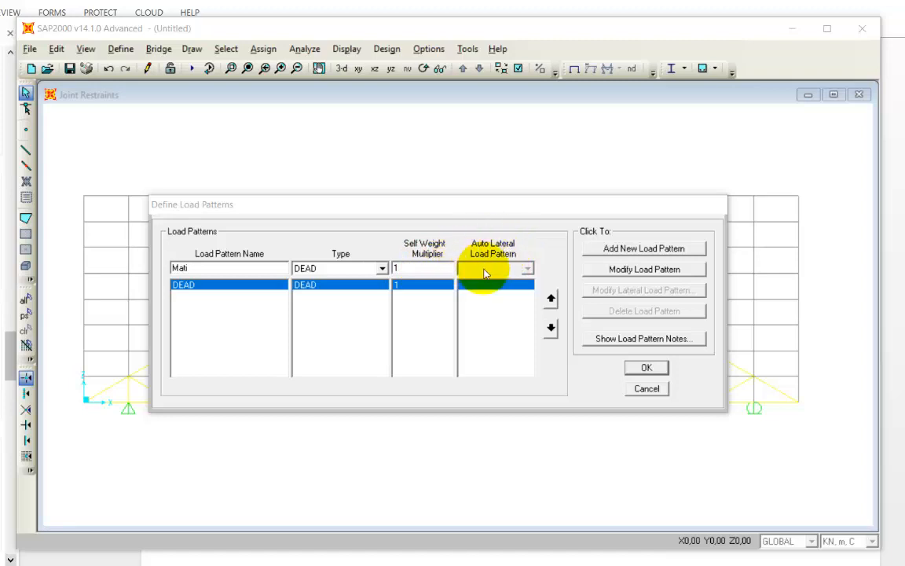
pyautogui.click(628, 270)
# Add a load pattern named Hidup with type LIVE and self weight multiplier 0.
pyautogui.doubleClick(227, 270)
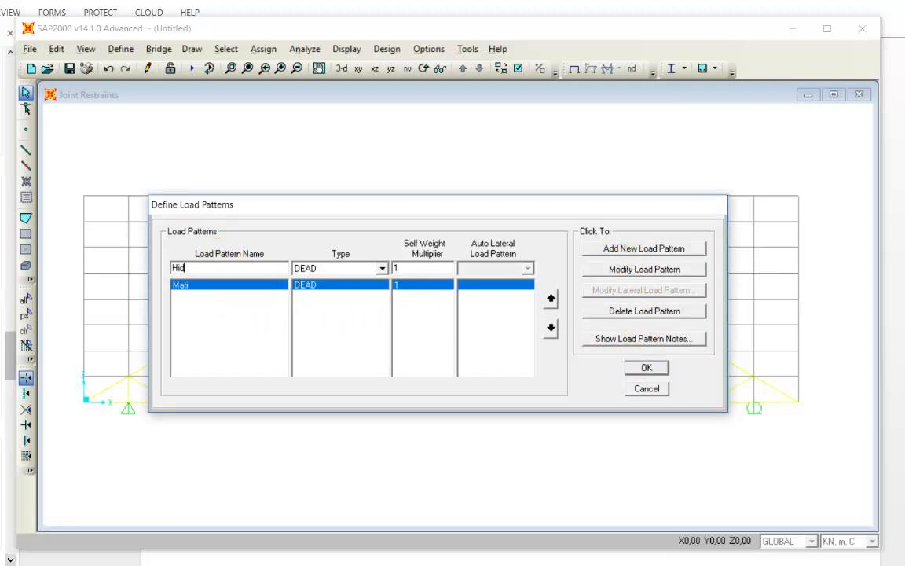
pyautogui.write('Hidup')
pyautogui.click(353, 269)
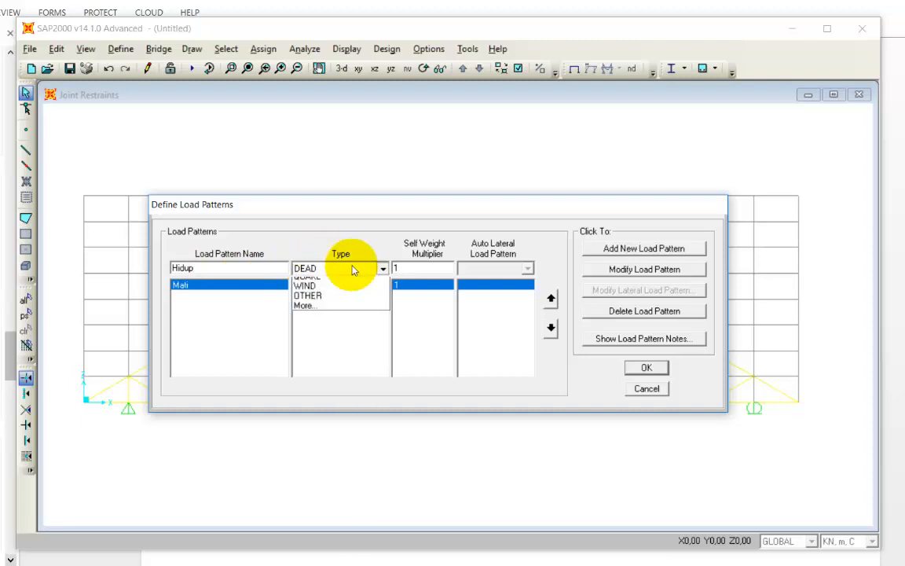
pyautogui.click(331, 289)
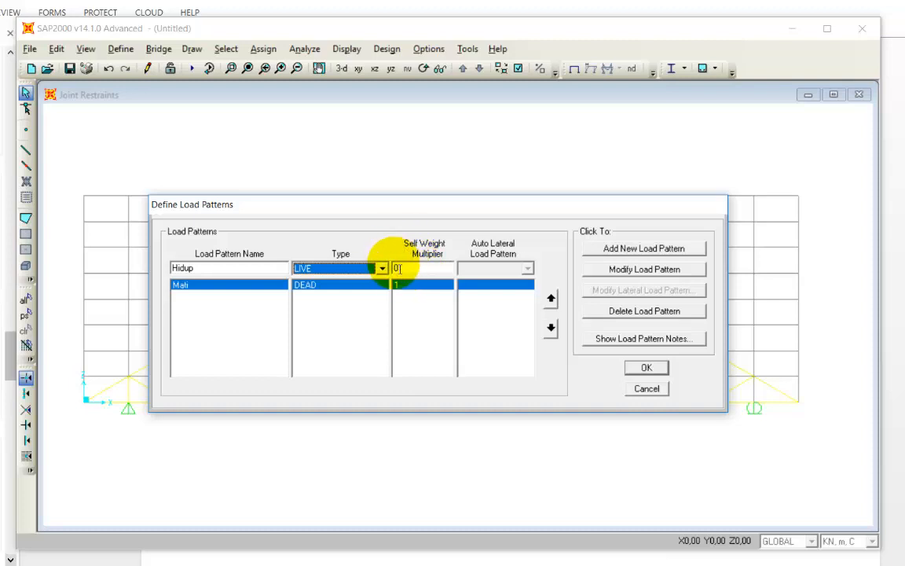
pyautogui.click(621, 250)
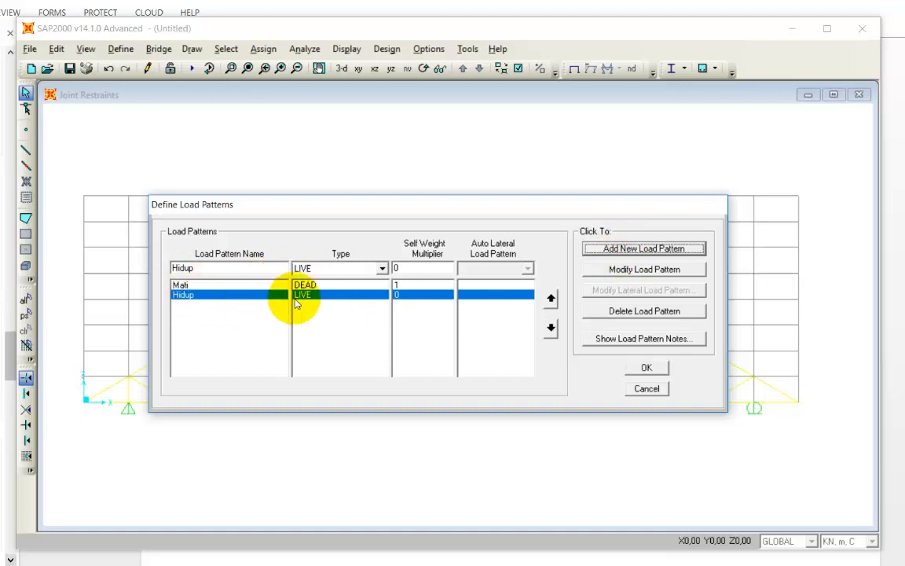
# Add a load pattern named Angin Kiri with type WIND, self weight multiplier 0 and no auto lateral load.
pyautogui.doubleClick(230, 271)
pyautogui.write('Angin Kiri')
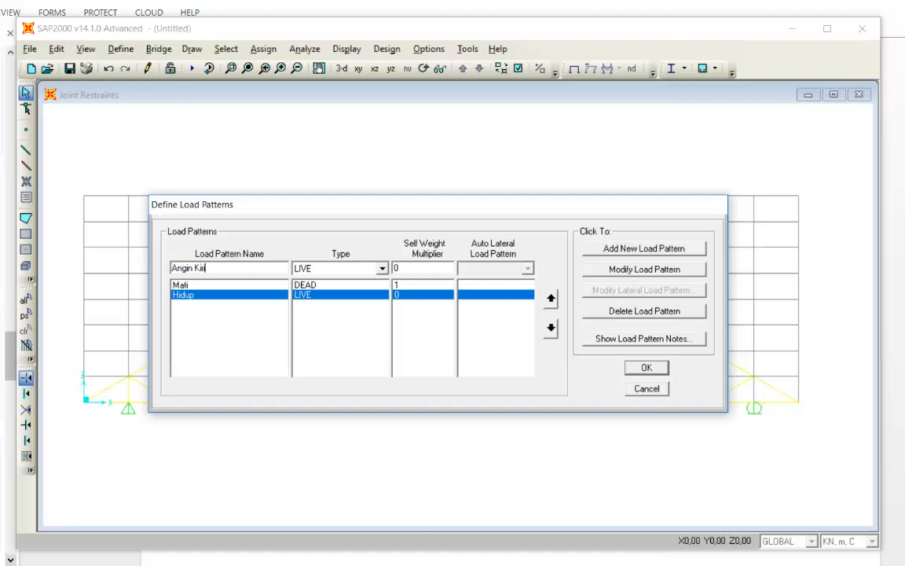
pyautogui.click(382, 268)
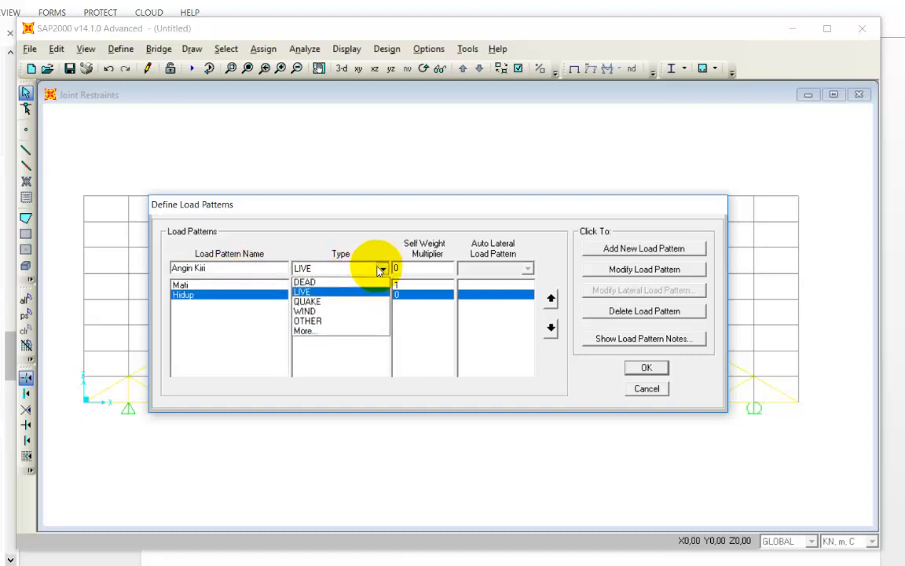
pyautogui.click(306, 311)
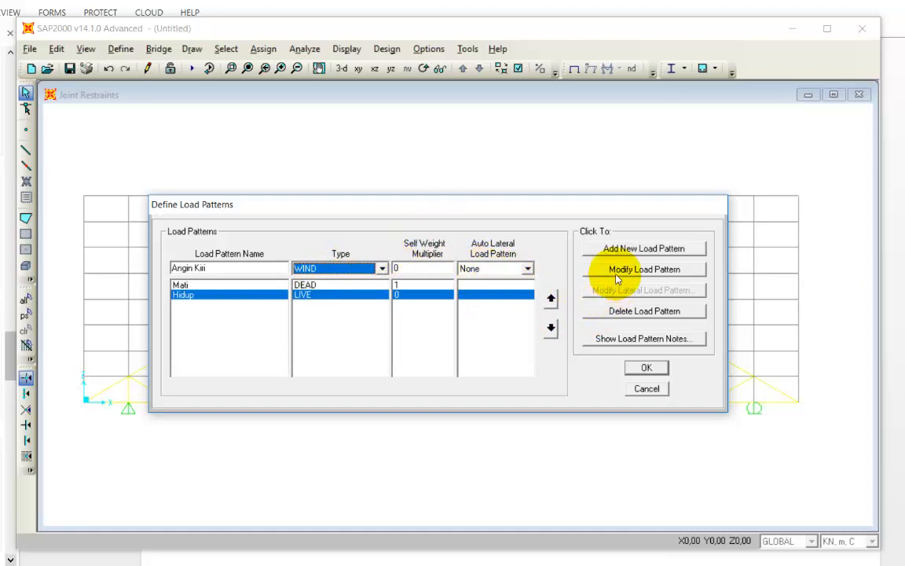
pyautogui.click(627, 248)
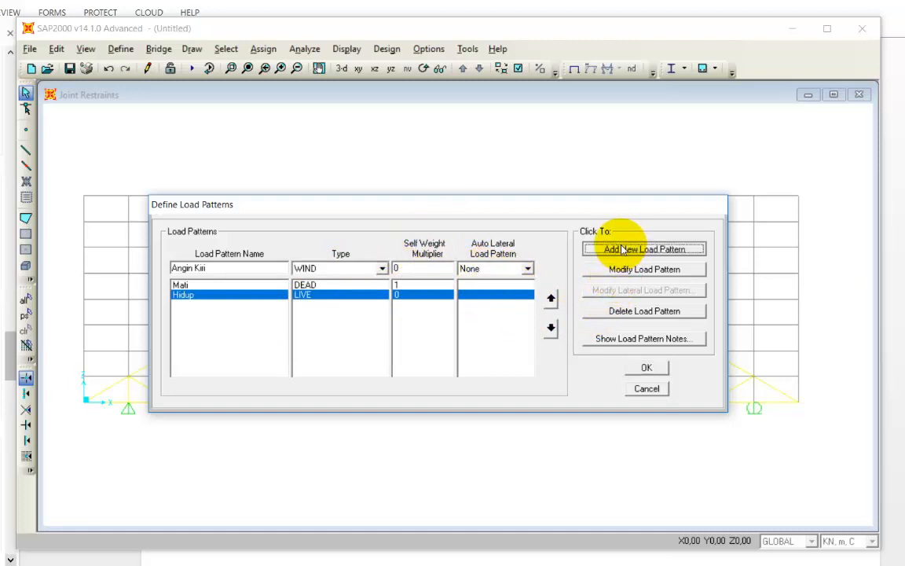
# Add another WIND load pattern named Angin Kanan and close the load pattern definitions.
pyautogui.click(233, 274)
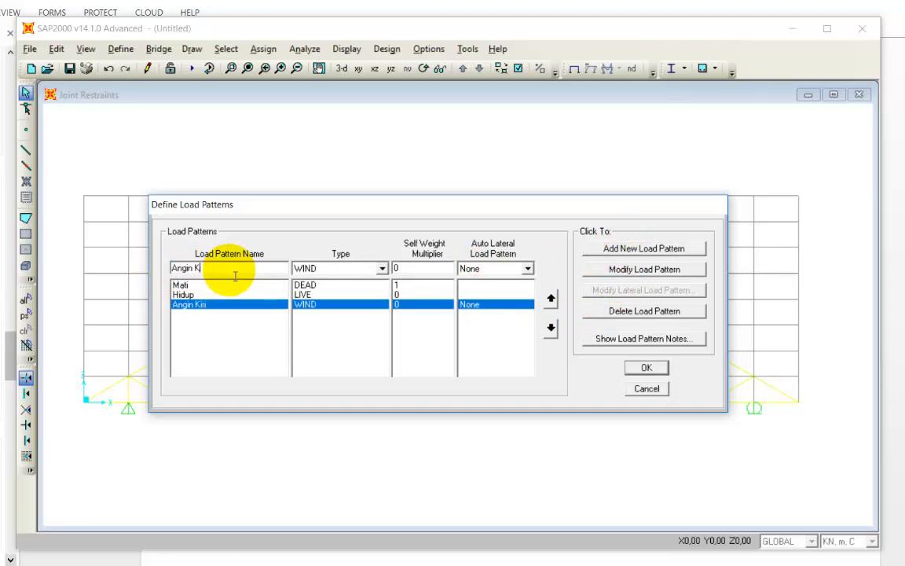
pyautogui.write('anan')
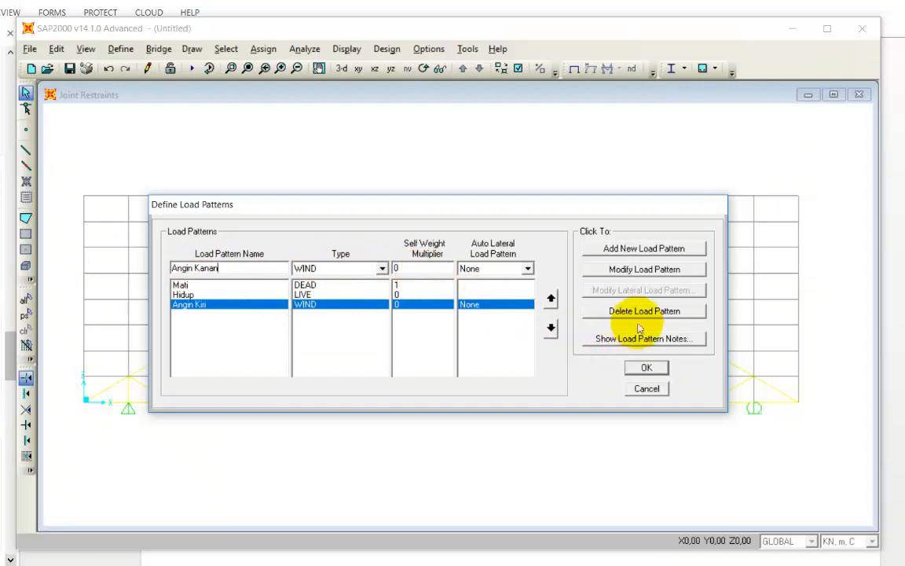
pyautogui.click(642, 250)
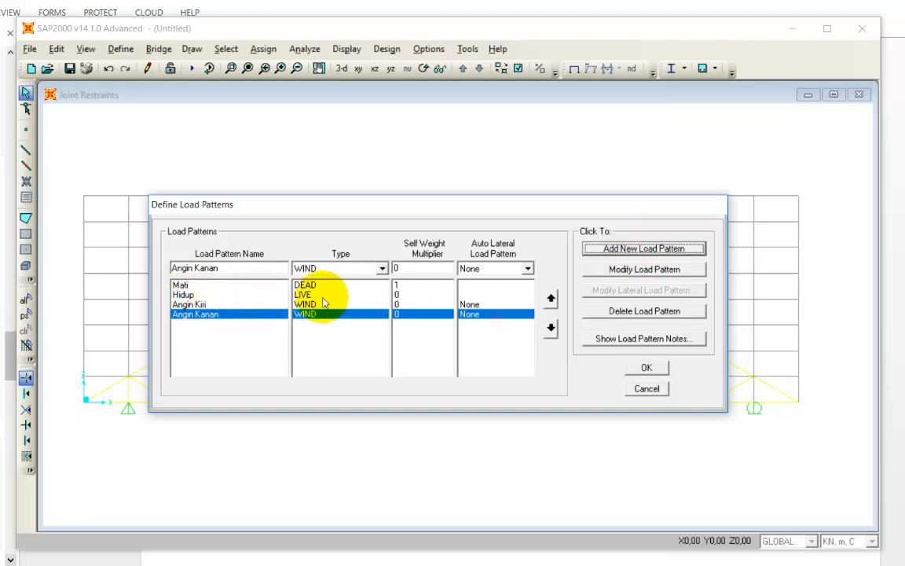
pyautogui.hotkey('alt', 'Tab')
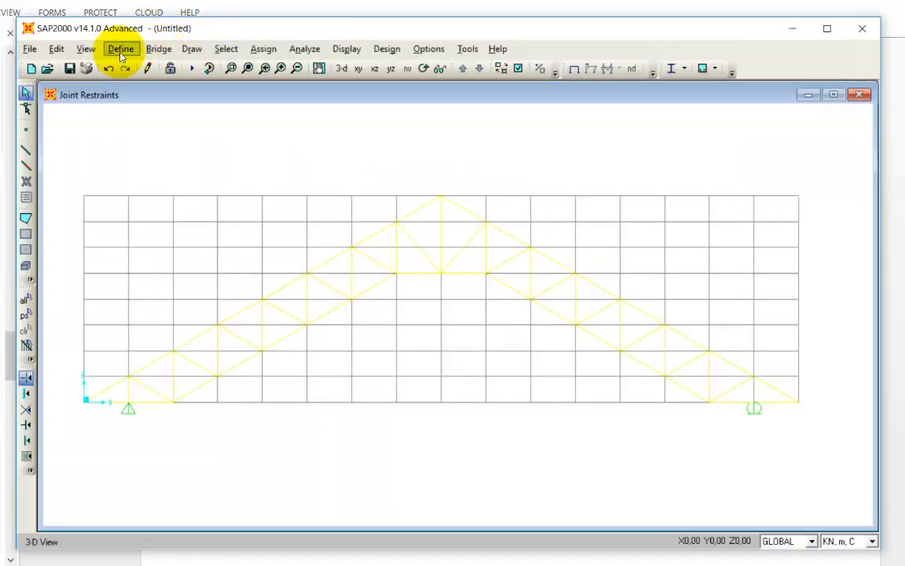
# Set the self weight multiplier of the Mati load pattern to 0 and accept the load pattern definitions.
pyautogui.click(122, 50)
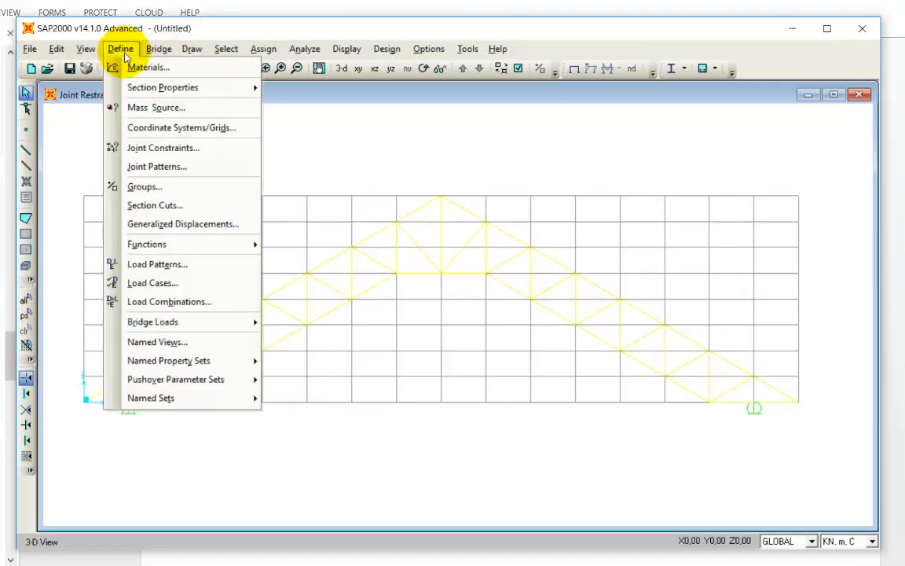
pyautogui.click(157, 265)
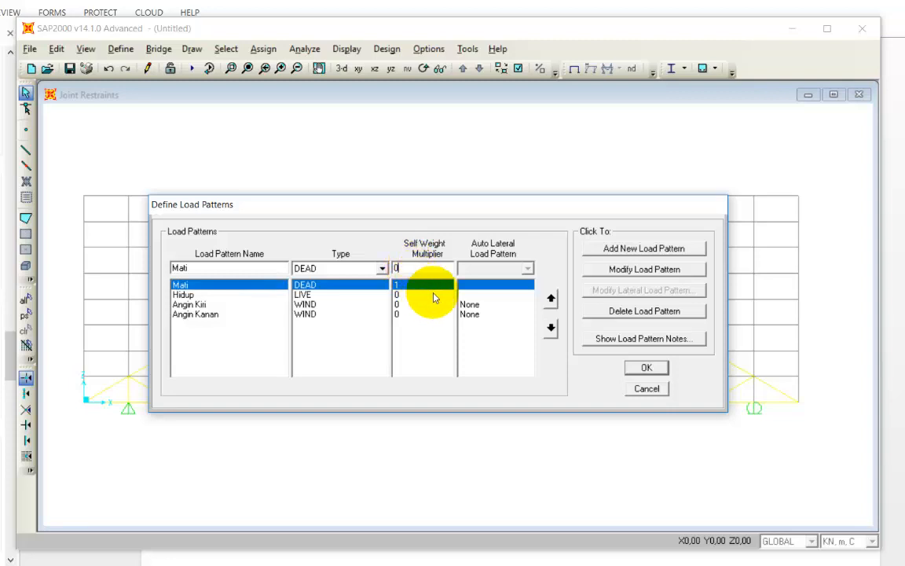
pyautogui.click(640, 269)
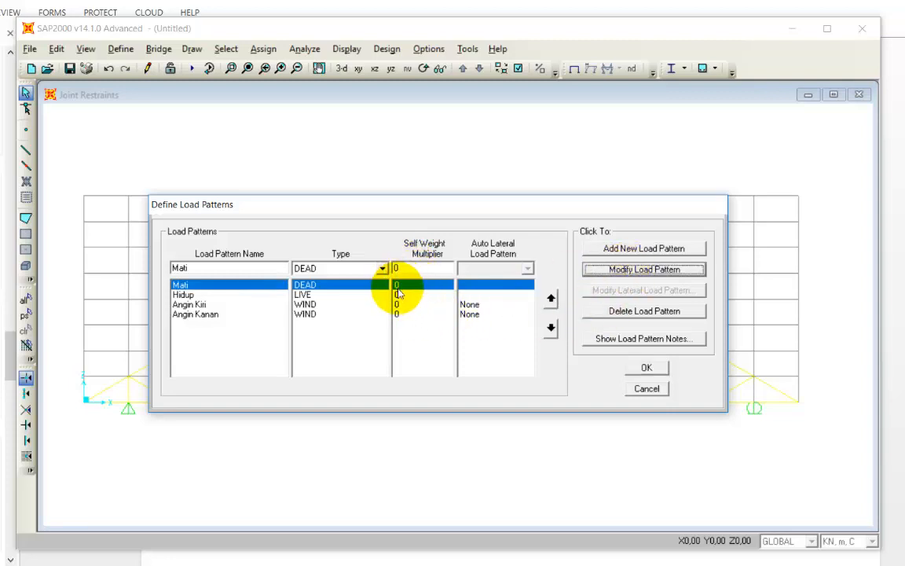
pyautogui.click(644, 367)
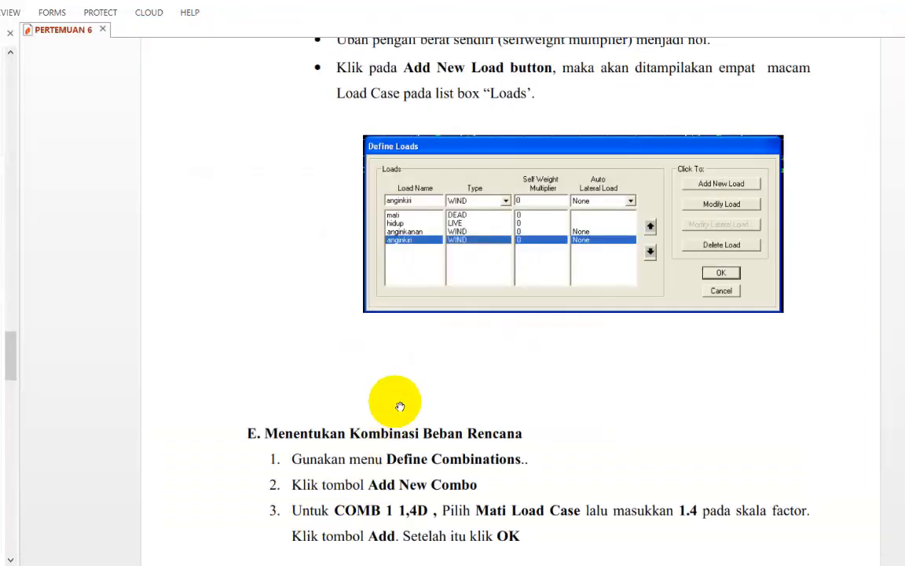
# Following the guide's combination section, add the Linear Add load combination COMB1 with the DEAD load case at scale factor 1,4.
pyautogui.scroll(-8, 400, 402)
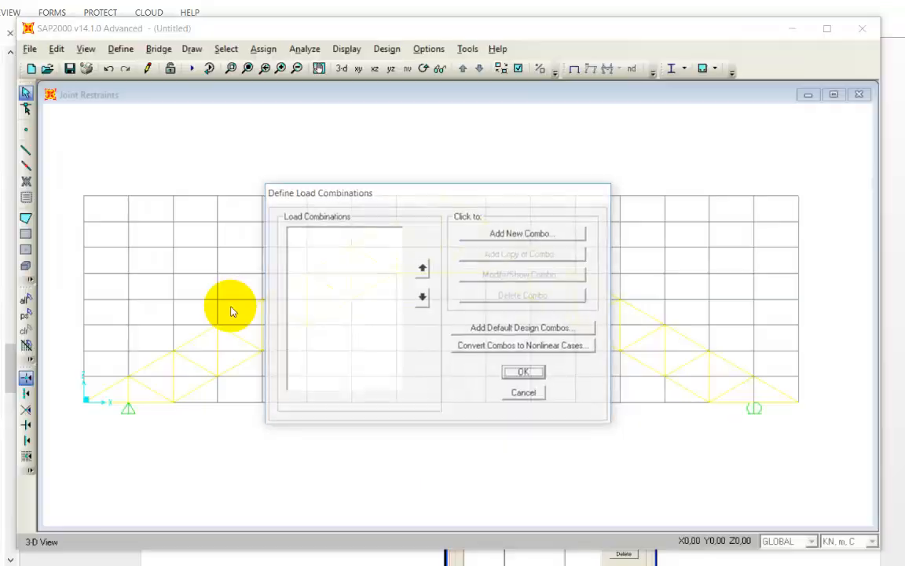
pyautogui.click(531, 234)
pyautogui.click(518, 189)
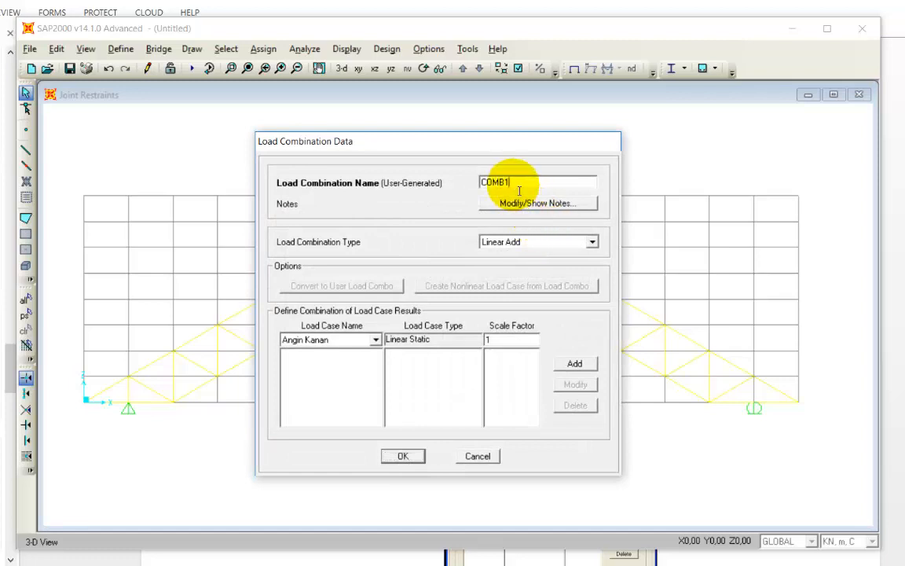
pyautogui.click(340, 340)
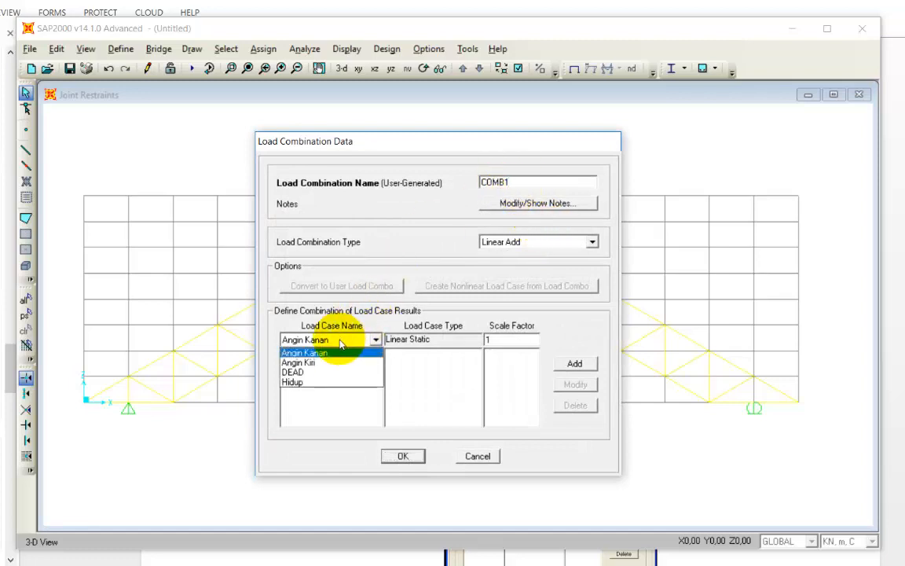
pyautogui.click(299, 371)
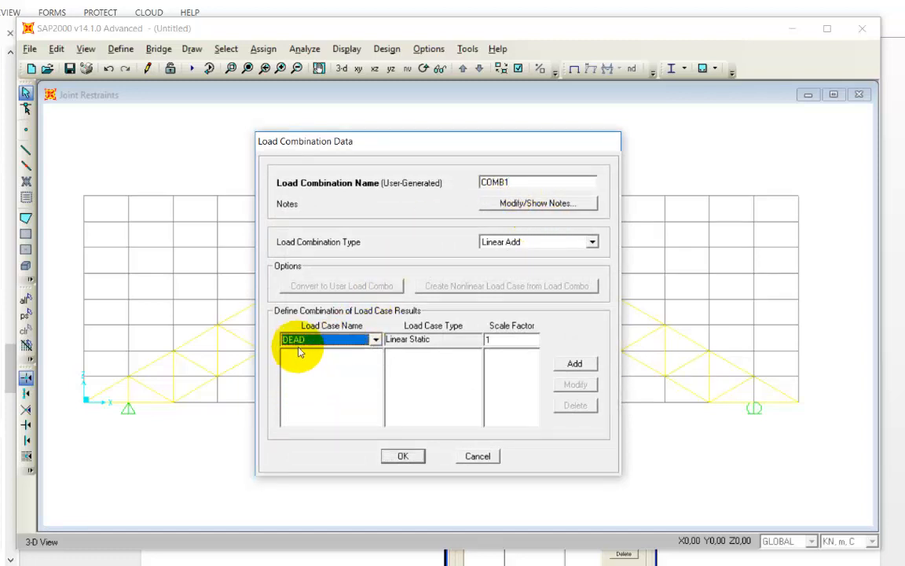
pyautogui.doubleClick(509, 343)
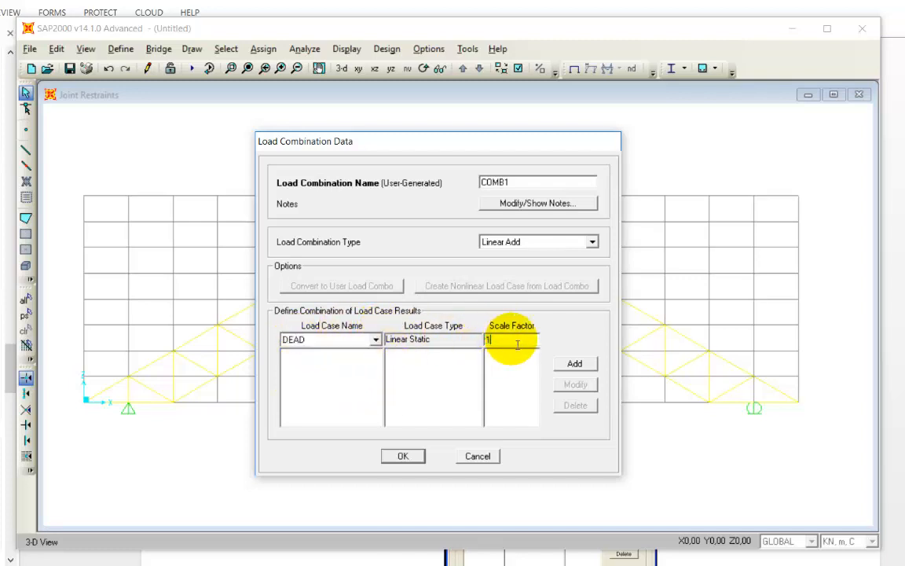
pyautogui.write(',4')
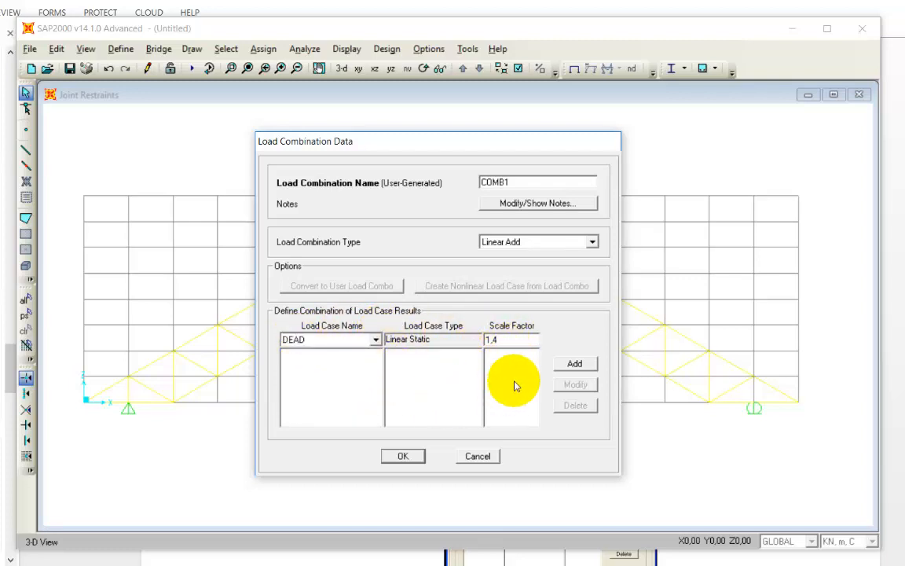
pyautogui.click(574, 363)
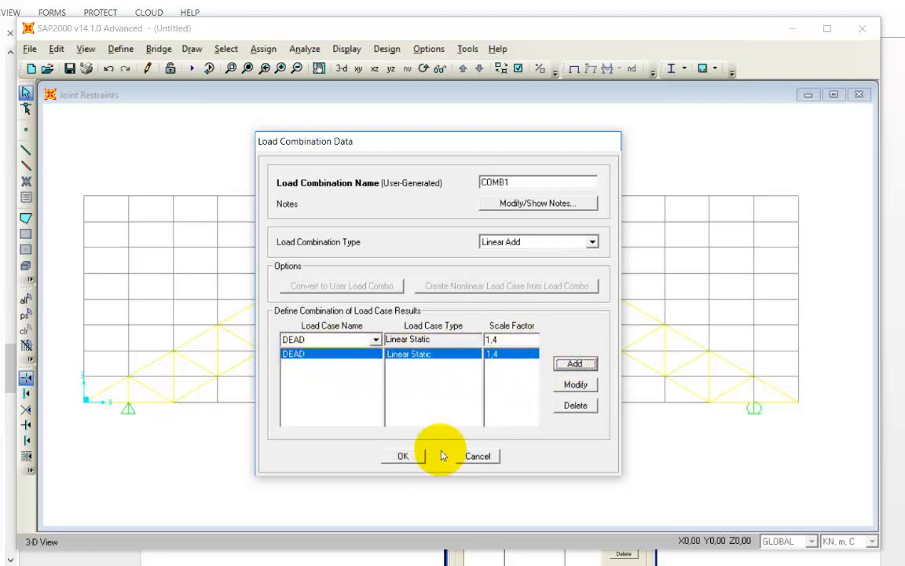
pyautogui.click(406, 456)
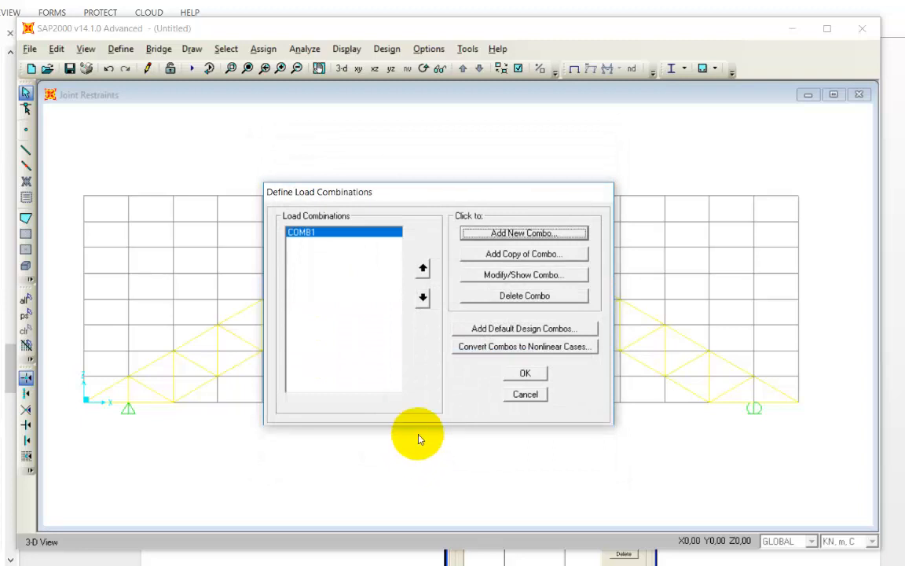
# Start a new load combination COMB2 and add the DEAD load case to it with scale factor 1,2.
pyautogui.click(525, 234)
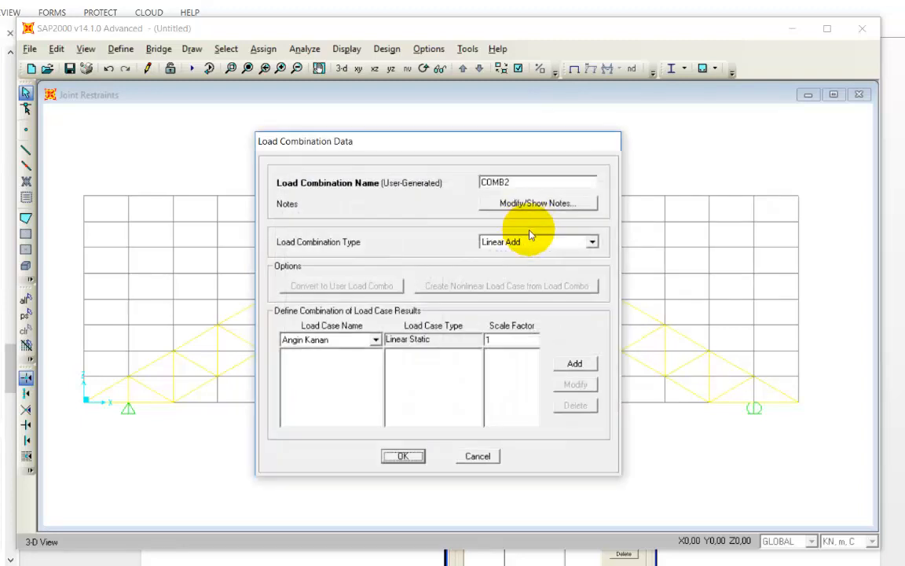
pyautogui.click(353, 339)
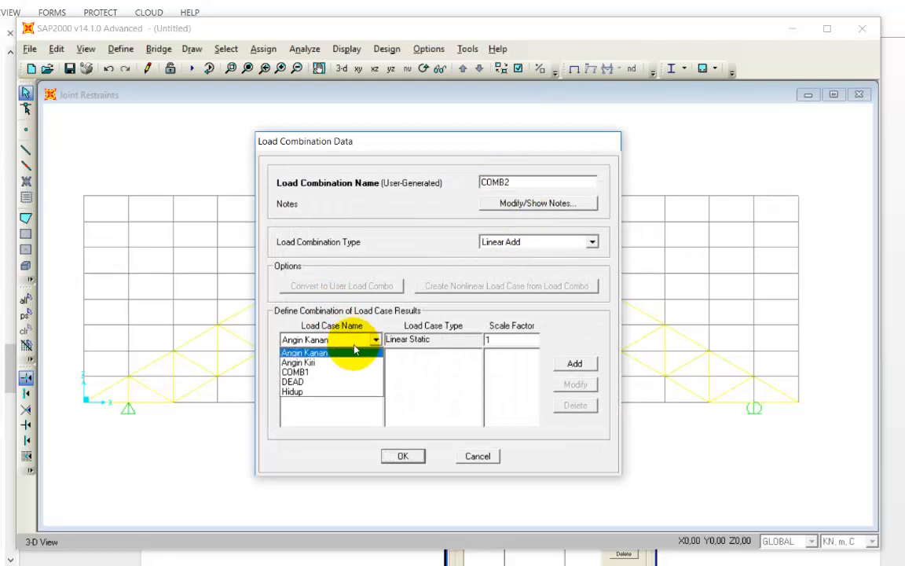
pyautogui.click(308, 382)
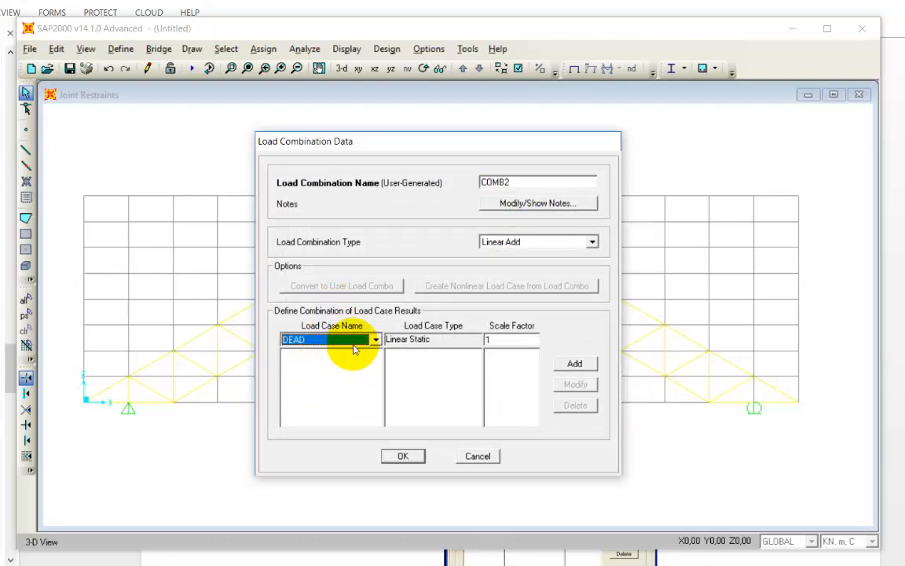
pyautogui.doubleClick(518, 341)
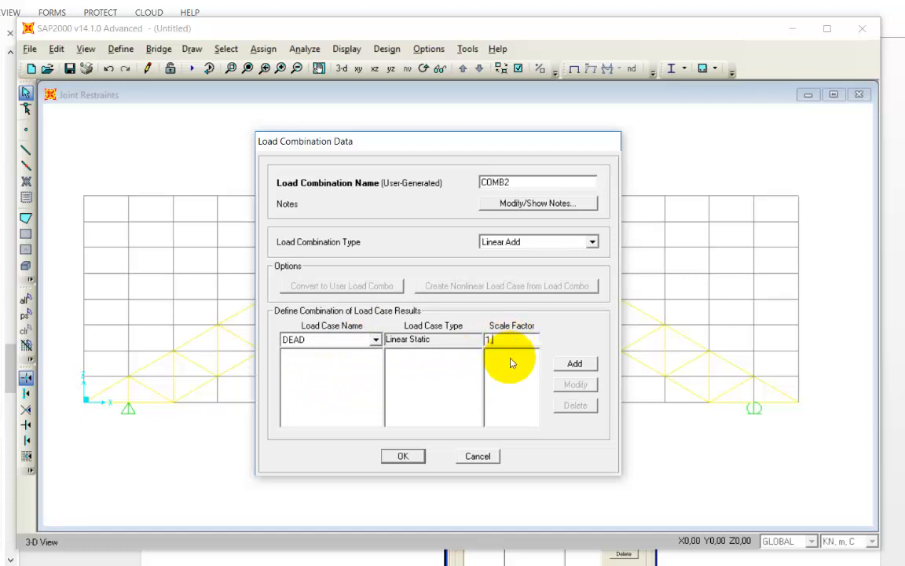
pyautogui.click(562, 370)
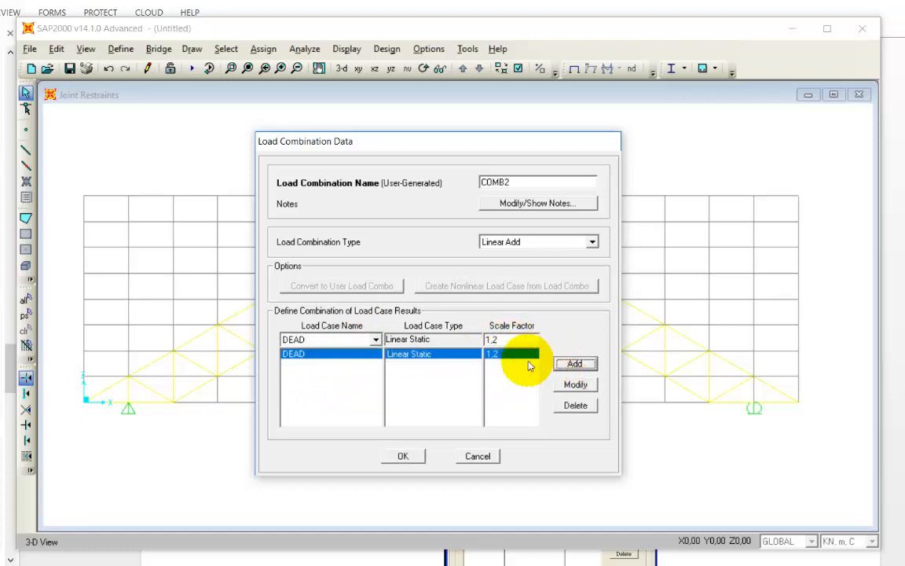
# Add the Hidup load case to COMB2 with scale factor 1,6 and accept the combination.
pyautogui.click(375, 339)
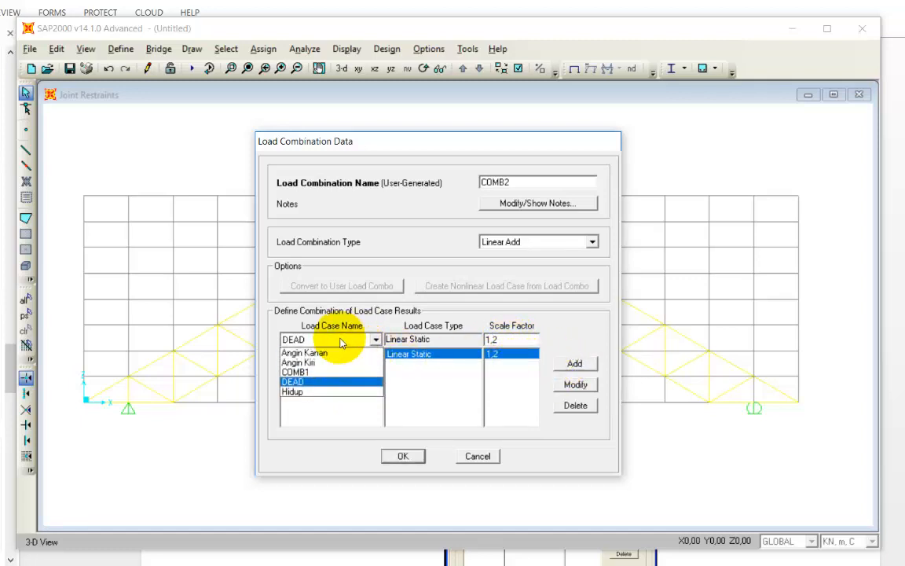
pyautogui.click(293, 391)
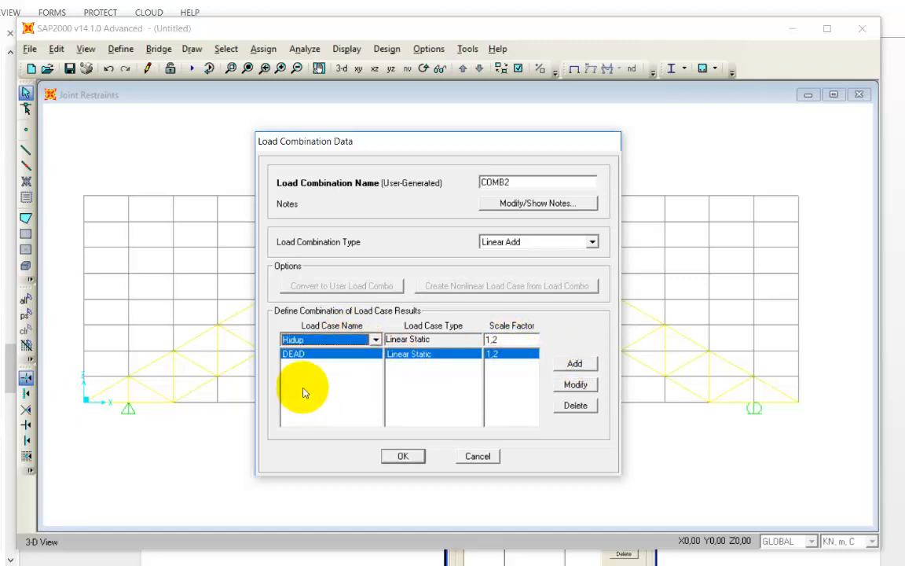
pyautogui.click(523, 344)
pyautogui.write(',6')
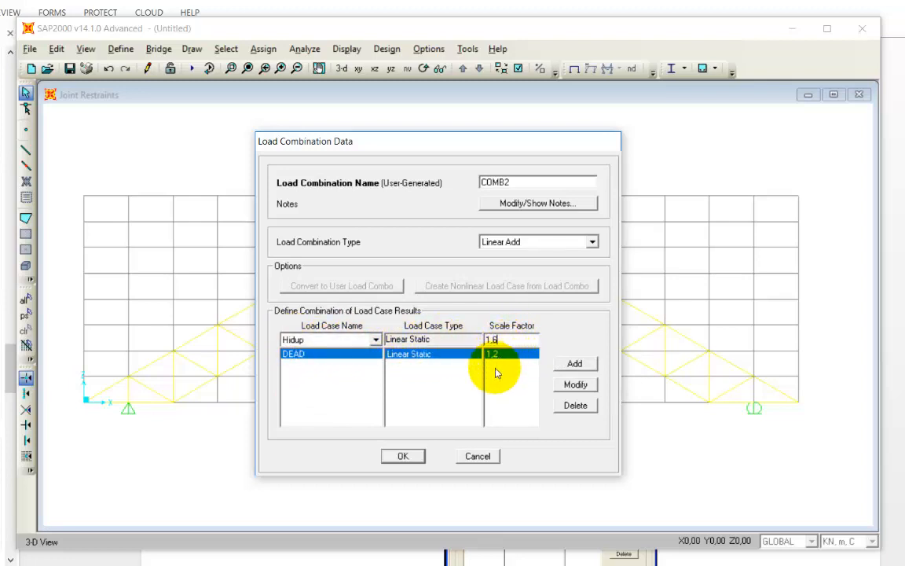
pyautogui.click(560, 366)
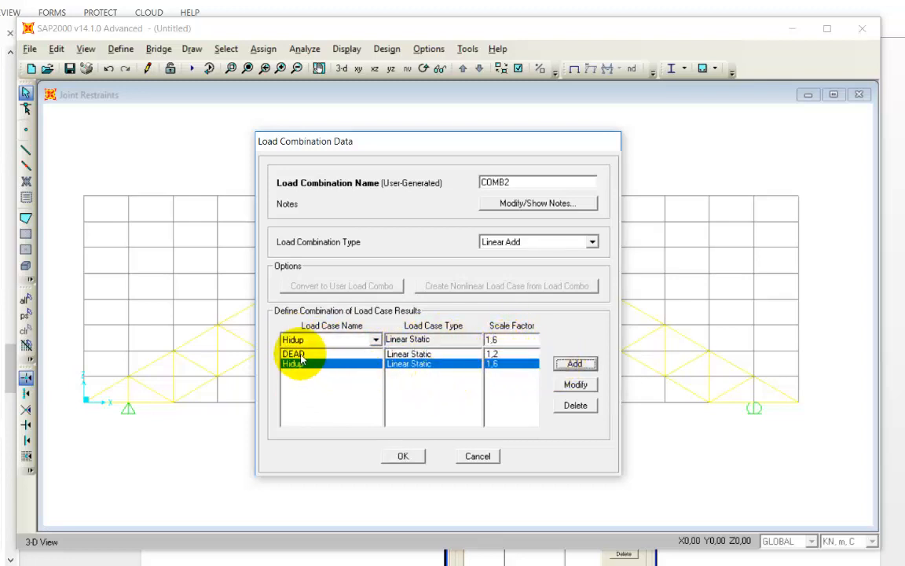
pyautogui.click(403, 456)
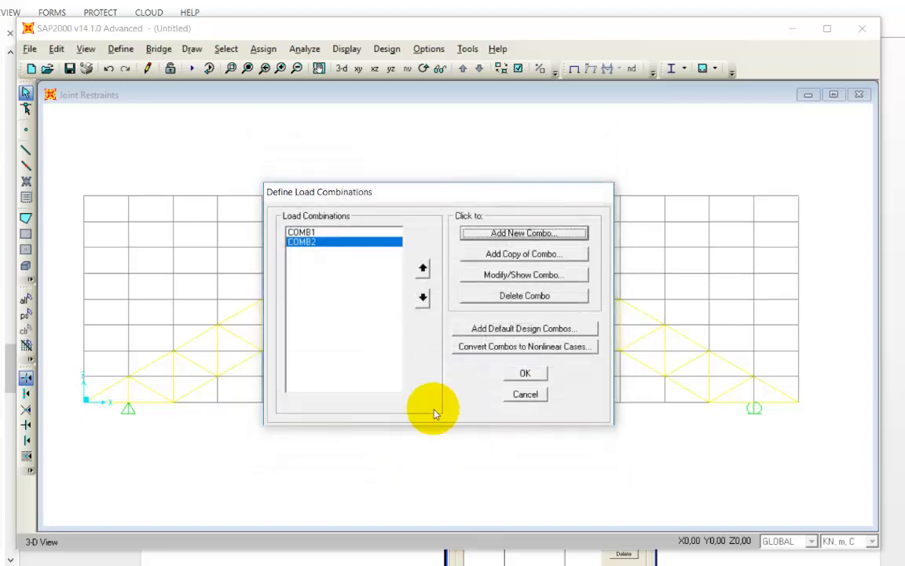
# Start a new load combination COMB3 and add the DEAD load case to it with scale factor 1,2.
pyautogui.click(519, 233)
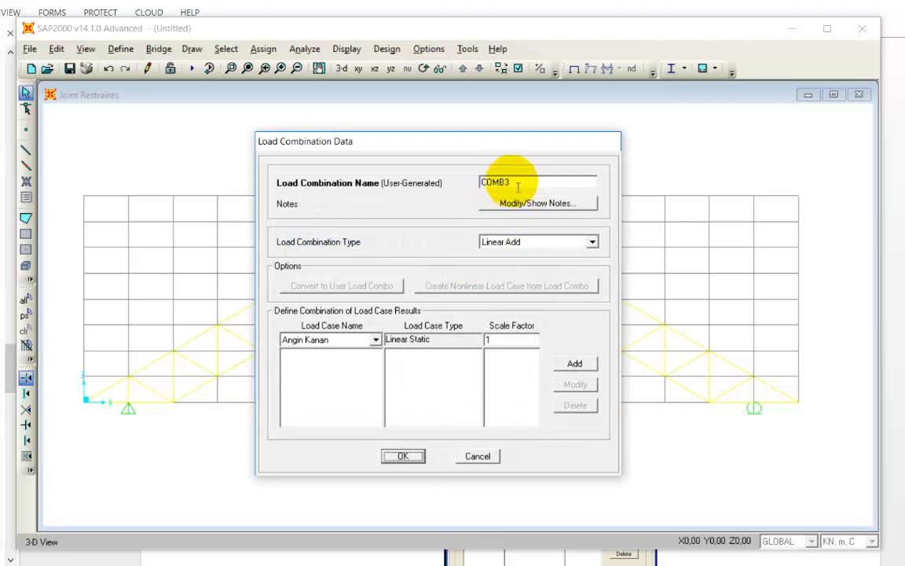
pyautogui.click(376, 339)
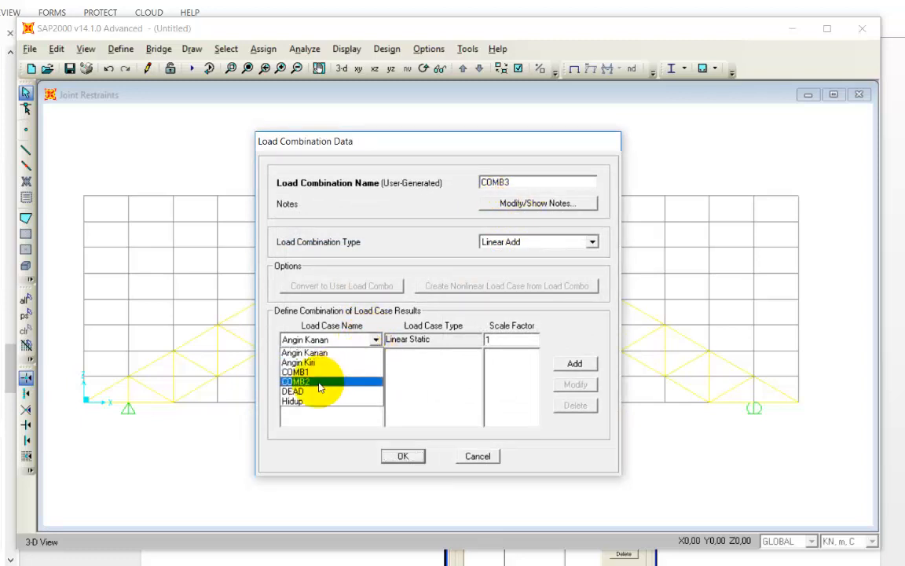
pyautogui.click(301, 392)
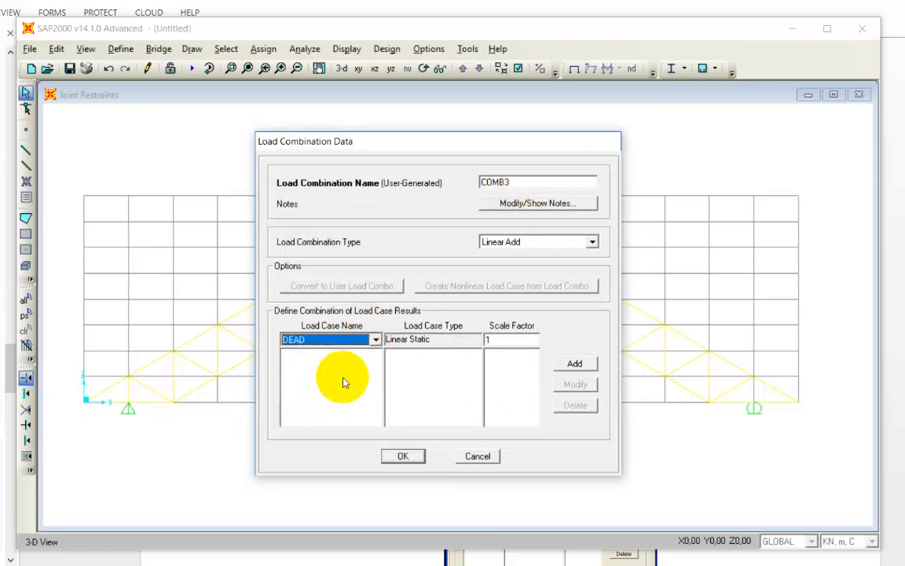
pyautogui.click(502, 339)
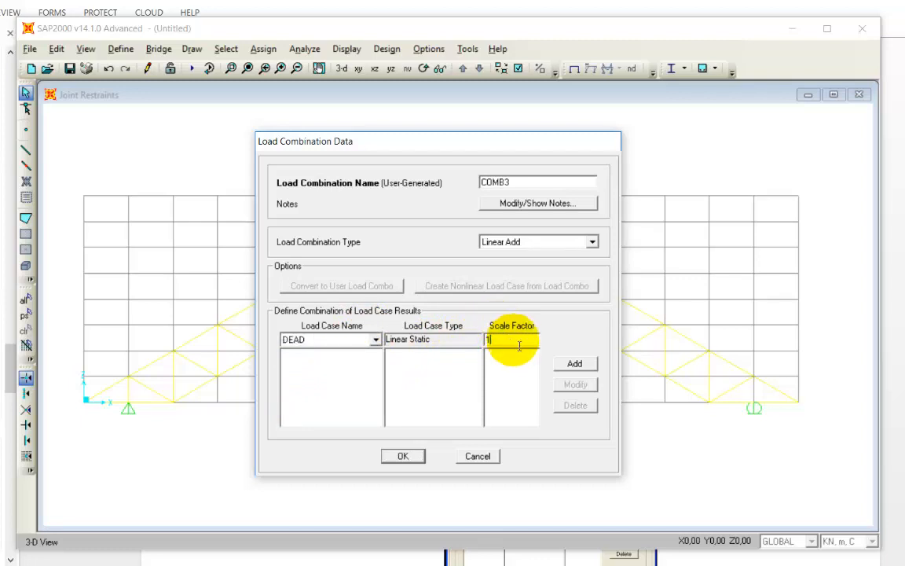
pyautogui.write(',2')
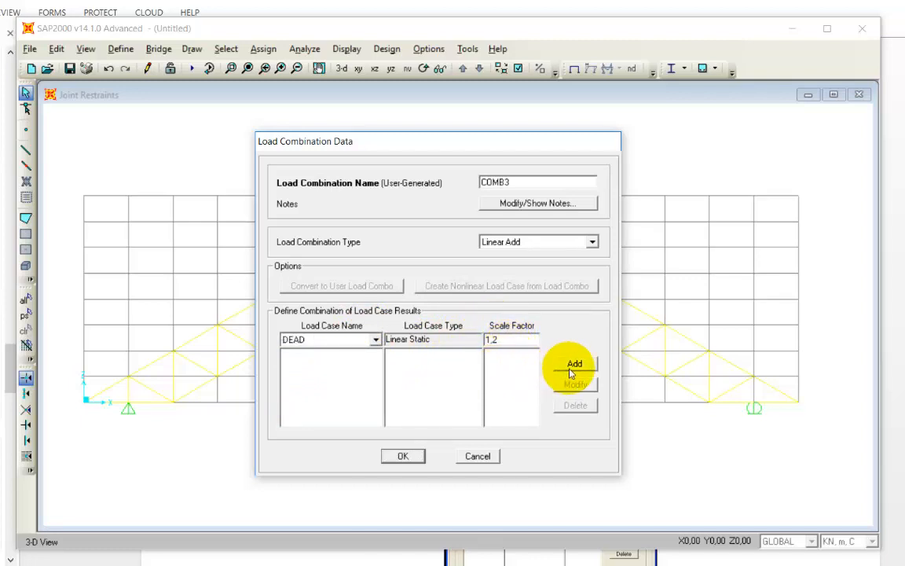
pyautogui.click(574, 364)
# Check the remaining combination factors in the PERTEMUAN 6 guide and, back in SAP2000, add the Hidup load case with scale factor 0,5 to the combination.
pyautogui.hotkey('alt', 'Tab')
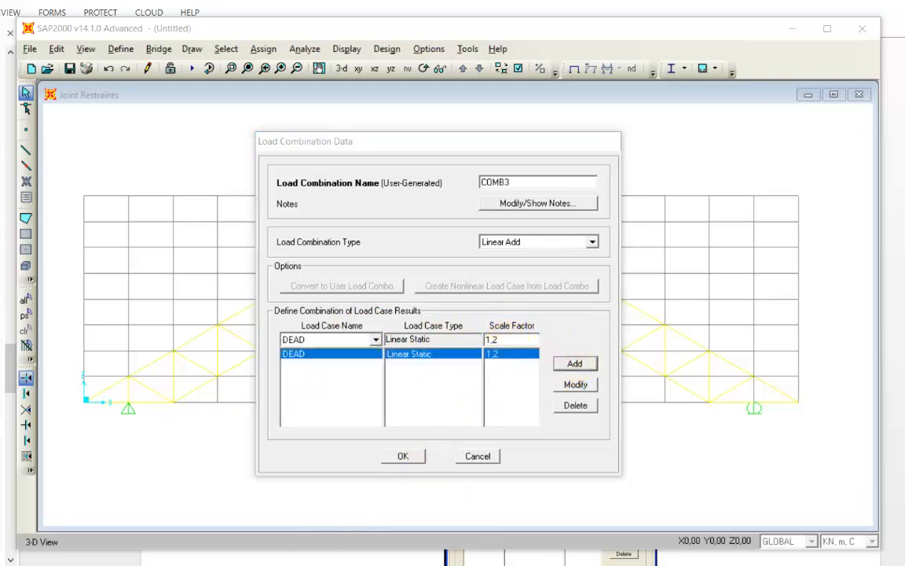
pyautogui.scroll(-5, 505, 366)
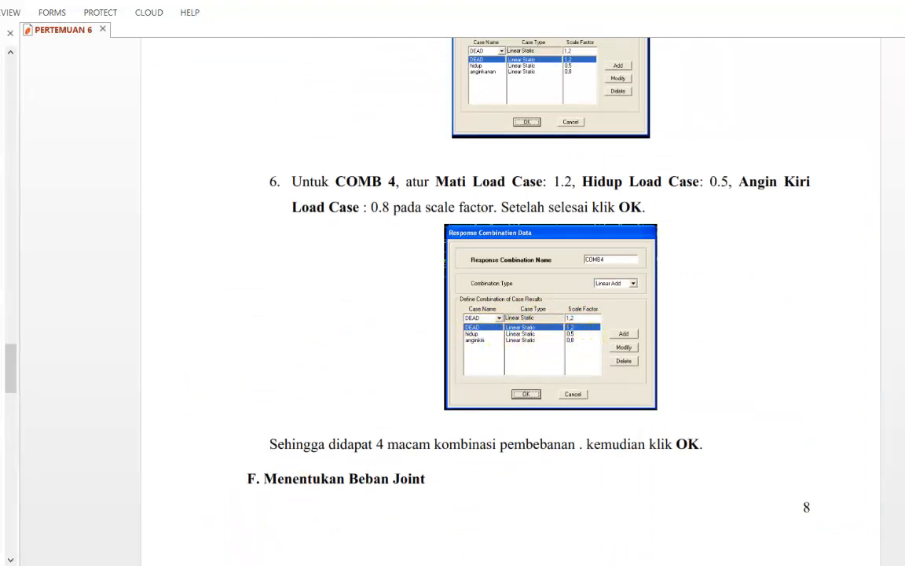
pyautogui.hotkey('alt', 'Tab')
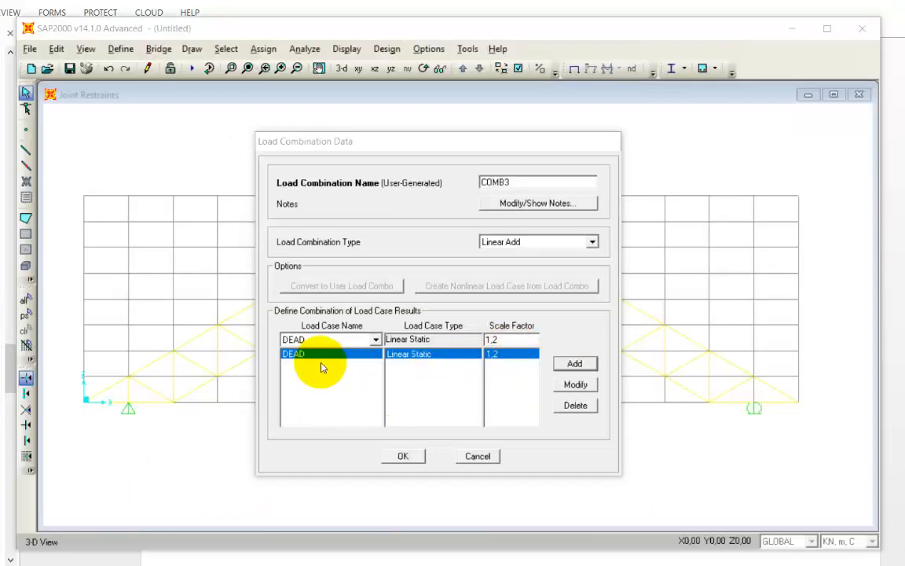
pyautogui.click(323, 340)
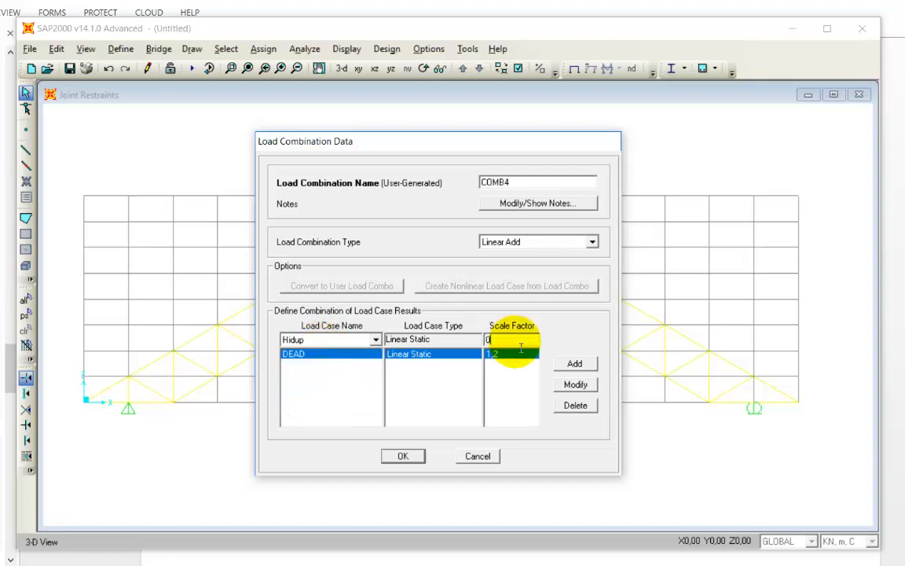
pyautogui.write('0,5')
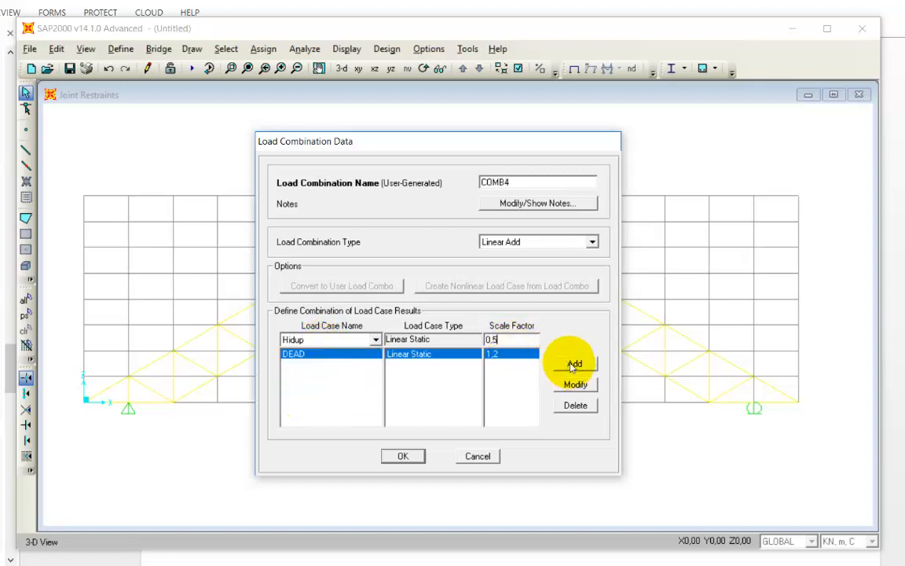
pyautogui.click(573, 365)
# Add the Angin Kanan load case to COMB4 with scale factor 0,8, review the three case entries and accept the combination.
pyautogui.click(371, 340)
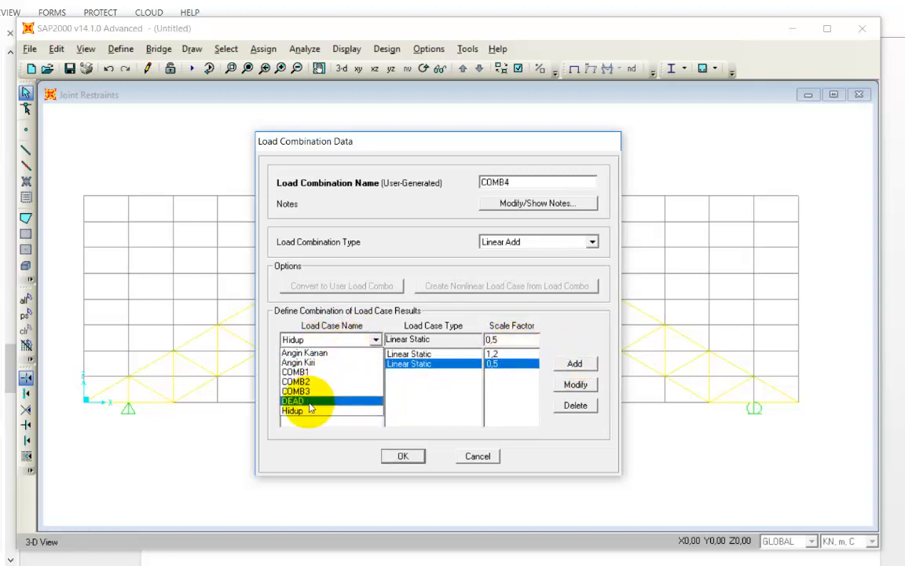
pyautogui.click(313, 353)
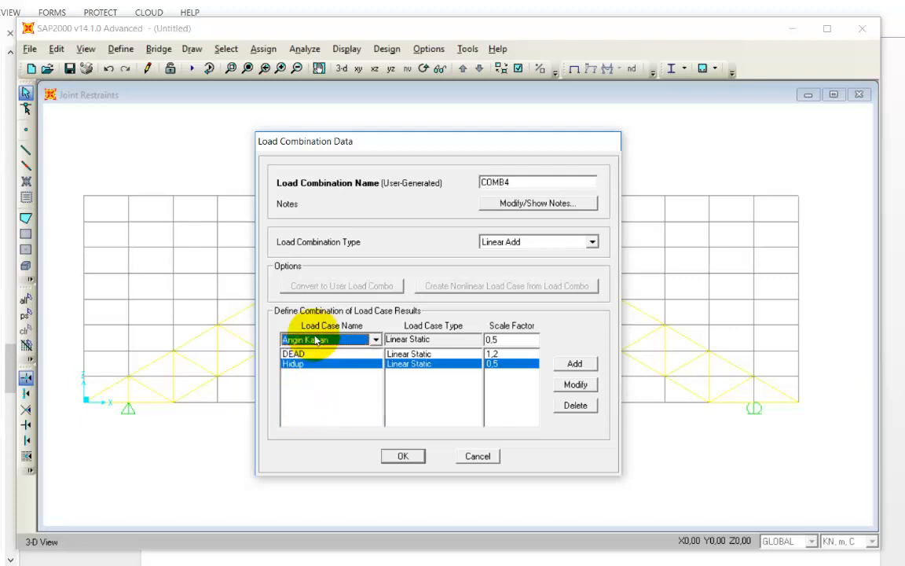
pyautogui.doubleClick(522, 344)
pyautogui.write('0,8')
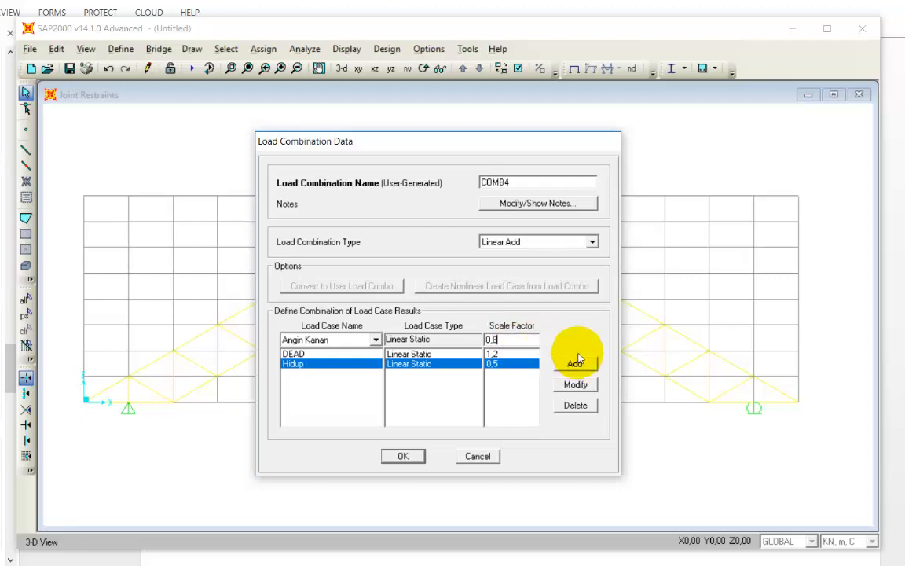
pyautogui.click(575, 364)
pyautogui.click(295, 354)
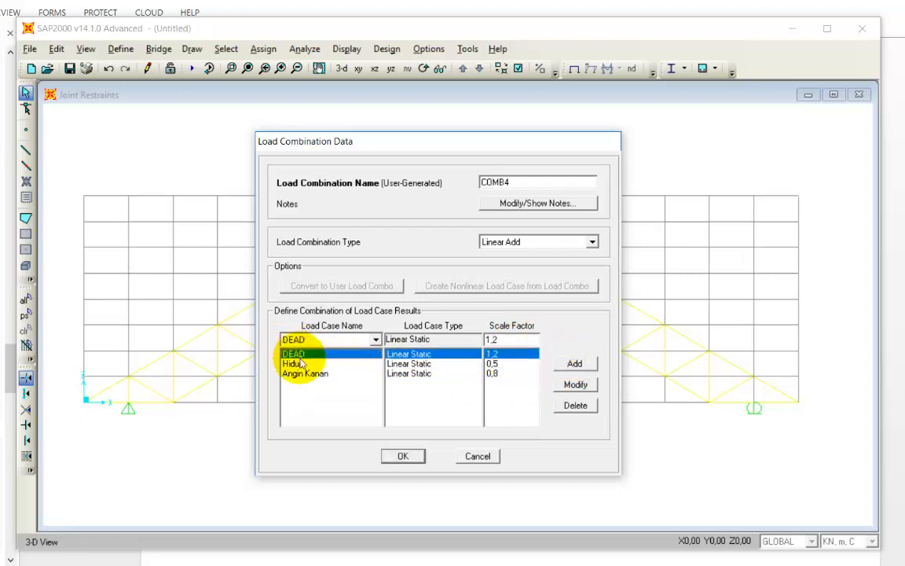
pyautogui.click(298, 365)
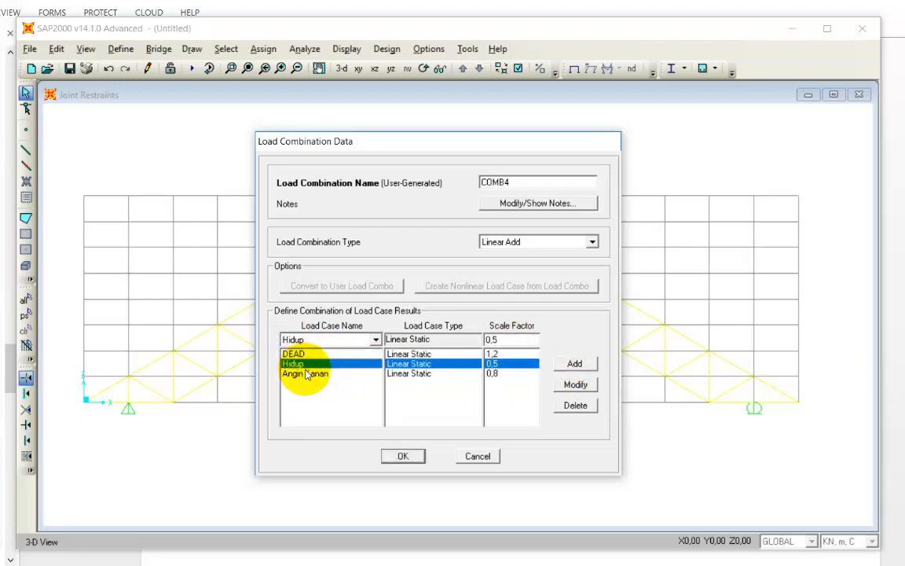
pyautogui.click(307, 375)
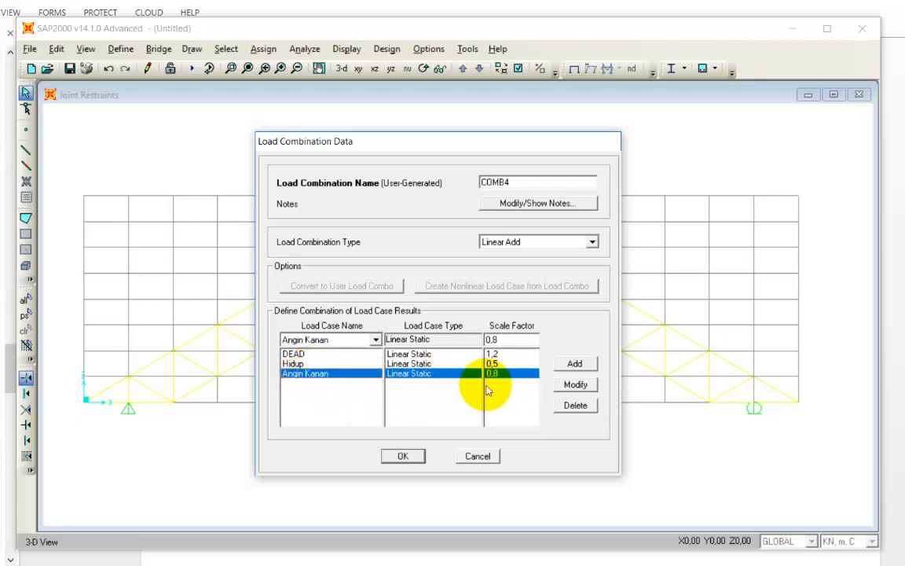
pyautogui.click(410, 458)
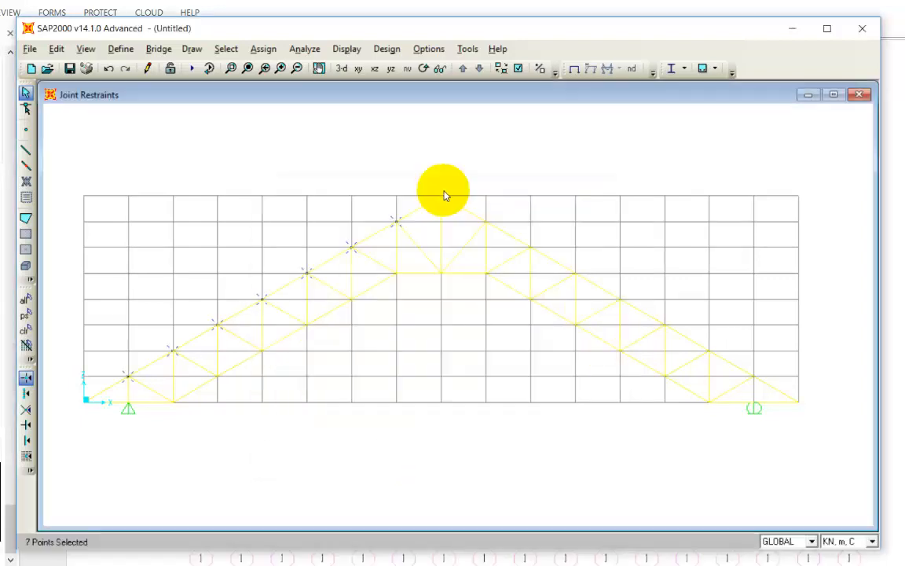
# Complete the top-chord joint selection from the ridge to the right end and assign a Mati joint force of about -0,21 kN in global Z.
pyautogui.click(440, 194)
pyautogui.click(486, 223)
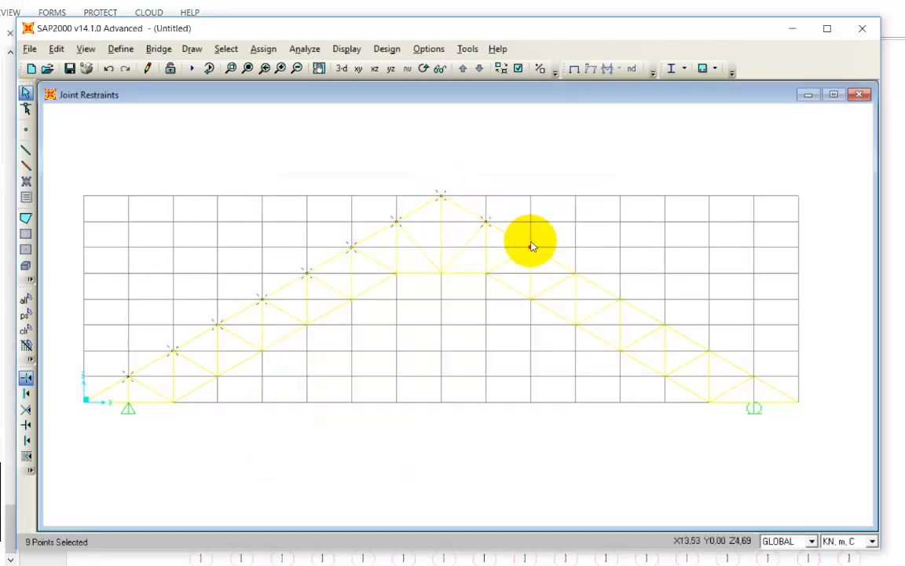
pyautogui.click(530, 247)
pyautogui.click(582, 274)
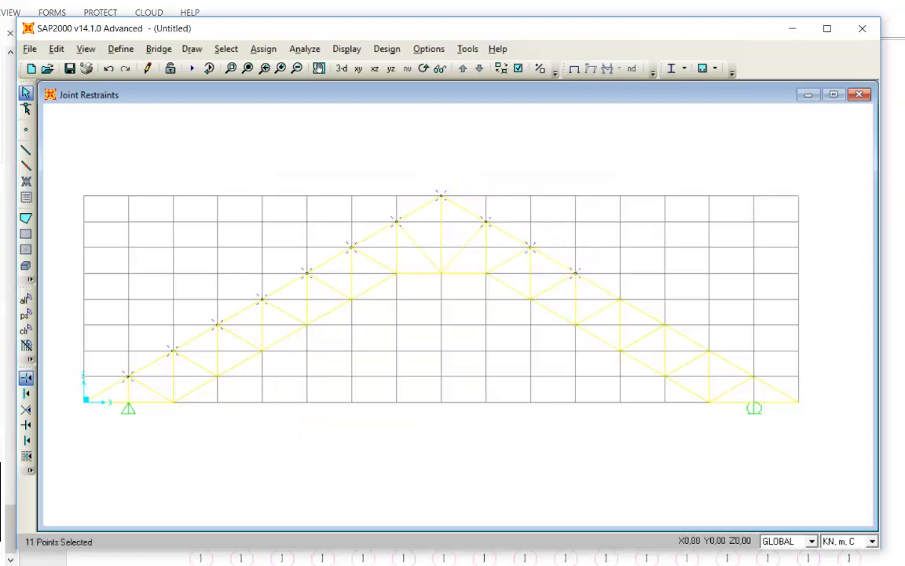
pyautogui.click(602, 556)
pyautogui.click(846, 523)
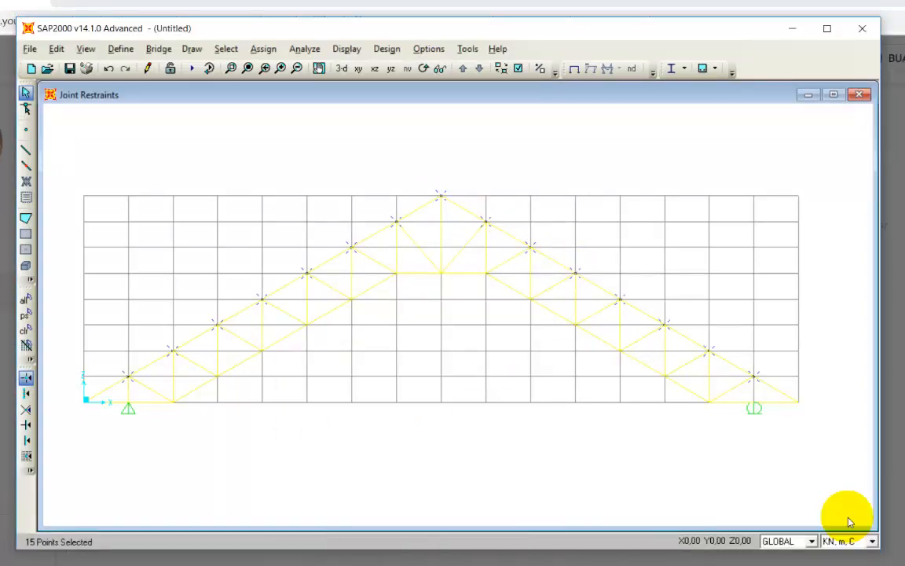
pyautogui.click(263, 49)
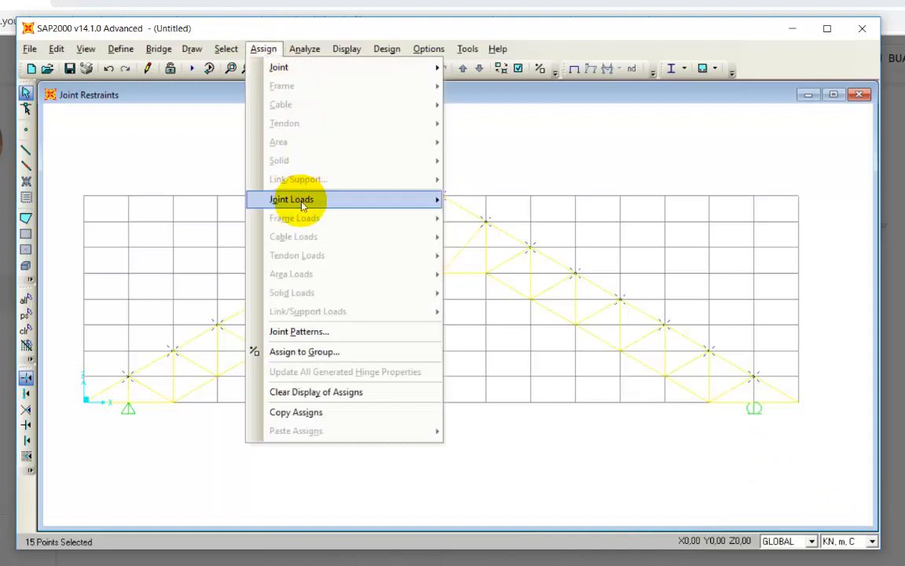
pyautogui.moveTo(322, 196)
pyautogui.moveTo(424, 200)
pyautogui.click(476, 200)
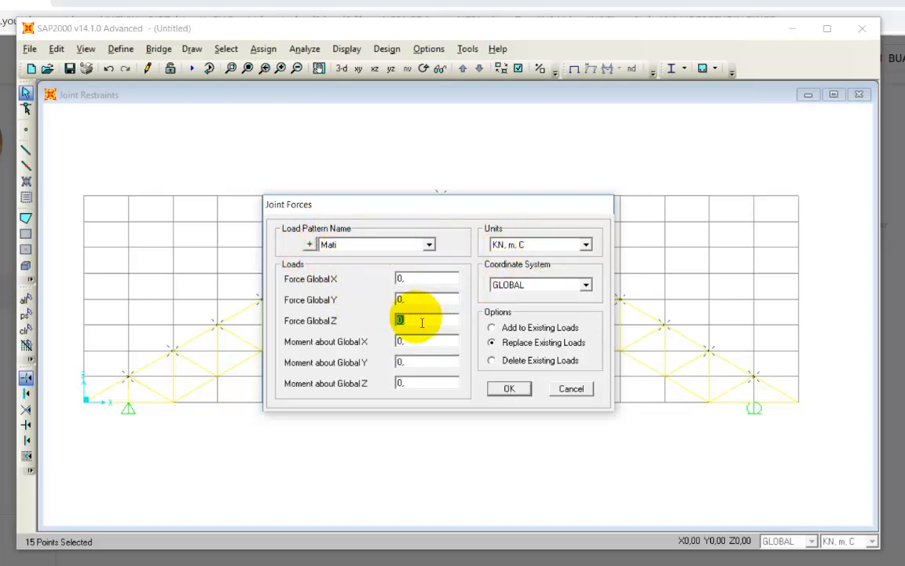
pyautogui.write('-')
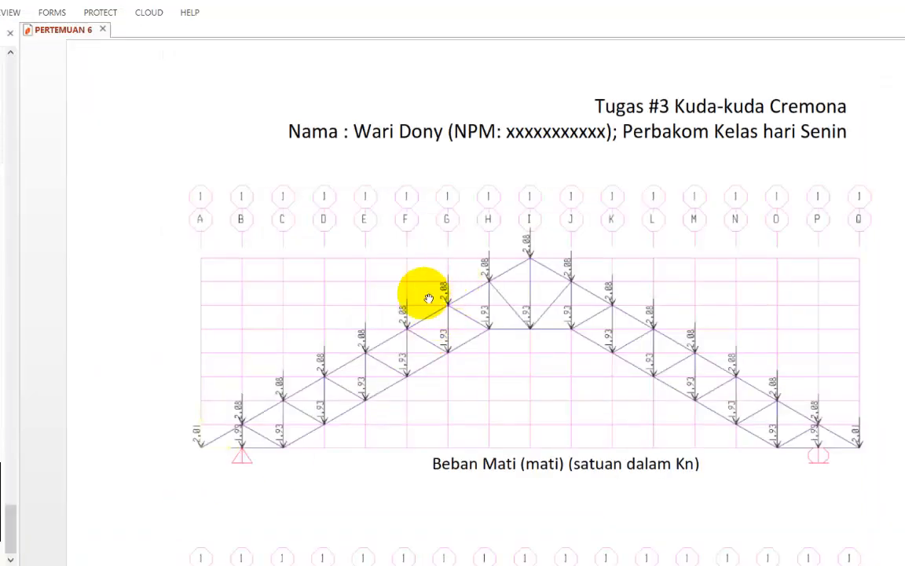
pyautogui.hotkey('alt', 'Tab')
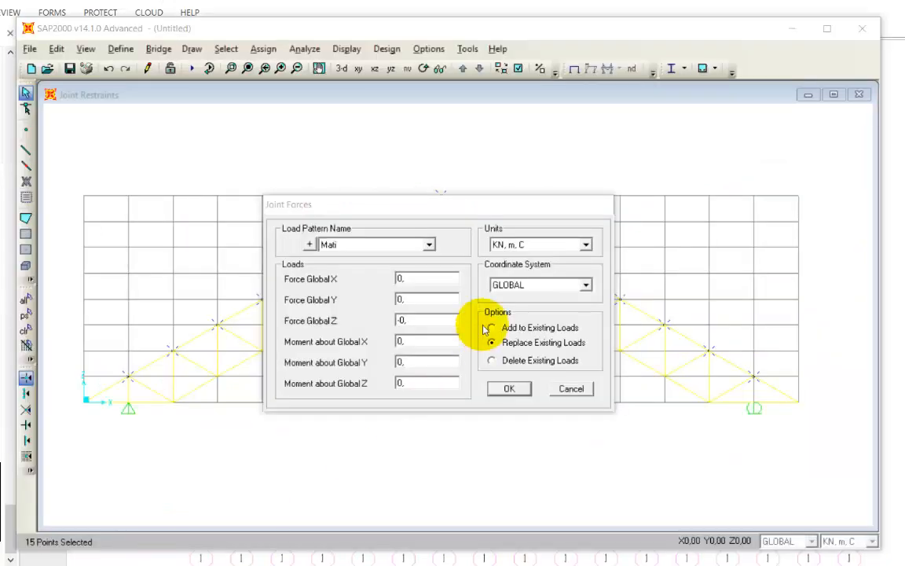
pyautogui.click(434, 320)
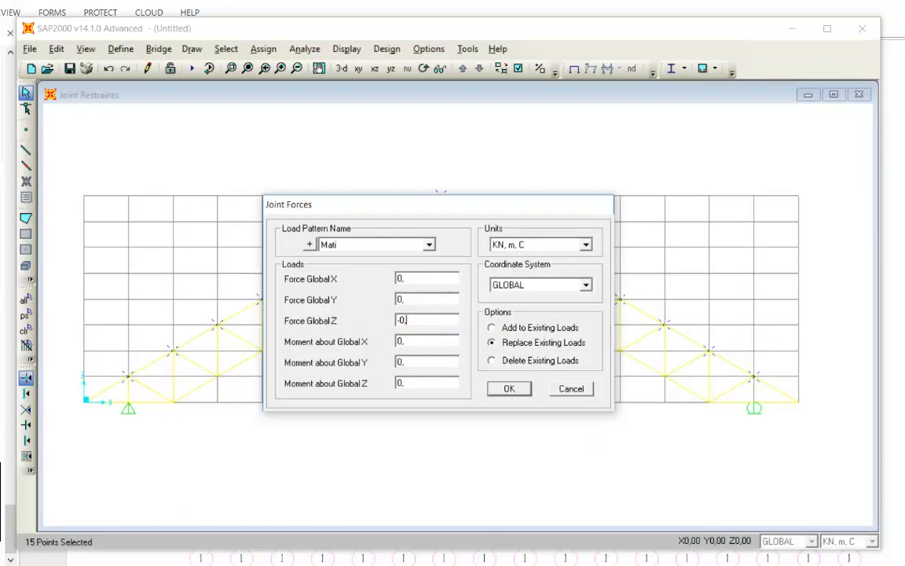
pyautogui.click(505, 389)
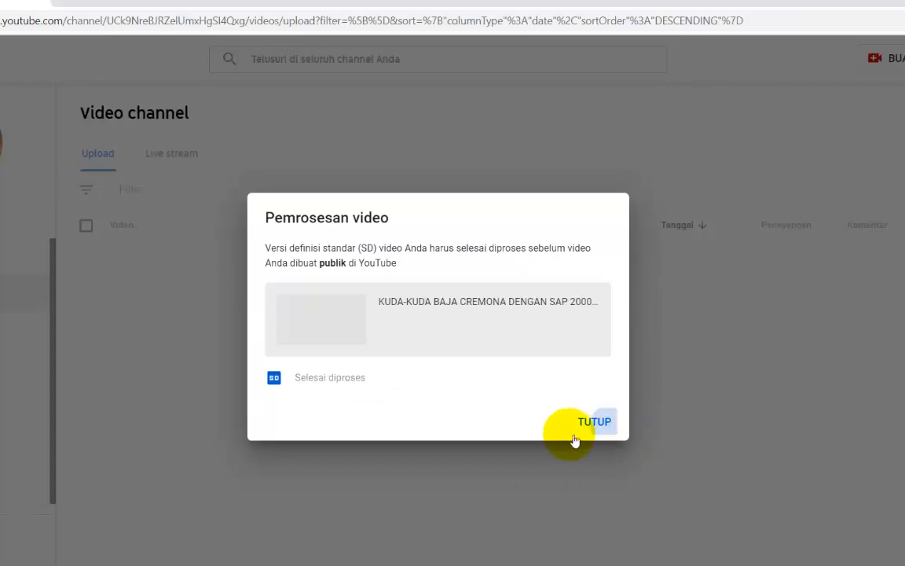
# Check the Beban Mati diagram in the PERTEMUAN 6 guide and, back in SAP2000, select the bottom-chord joints from the pinned to the roller support.
pyautogui.click(582, 423)
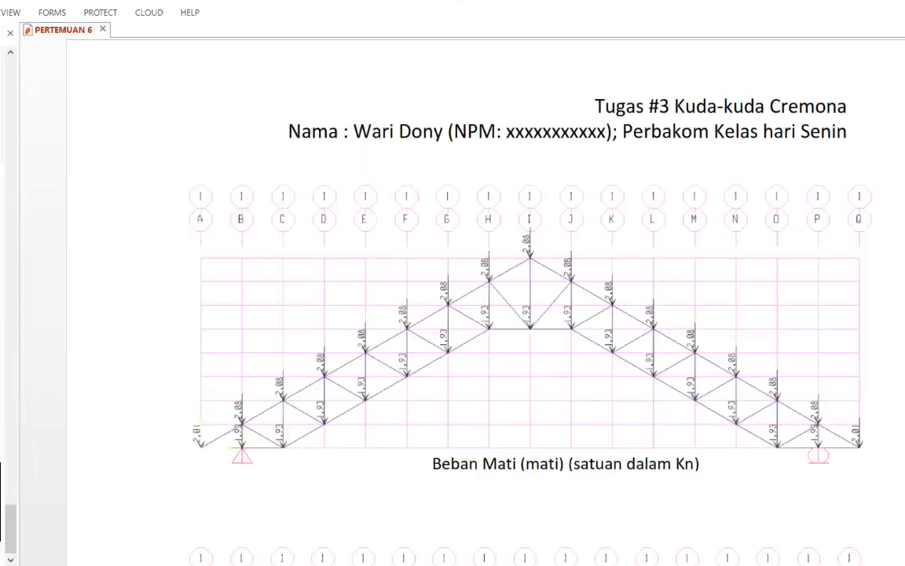
pyautogui.hotkey('alt', 'Tab')
pyautogui.hotkey('alt', 'Tab')
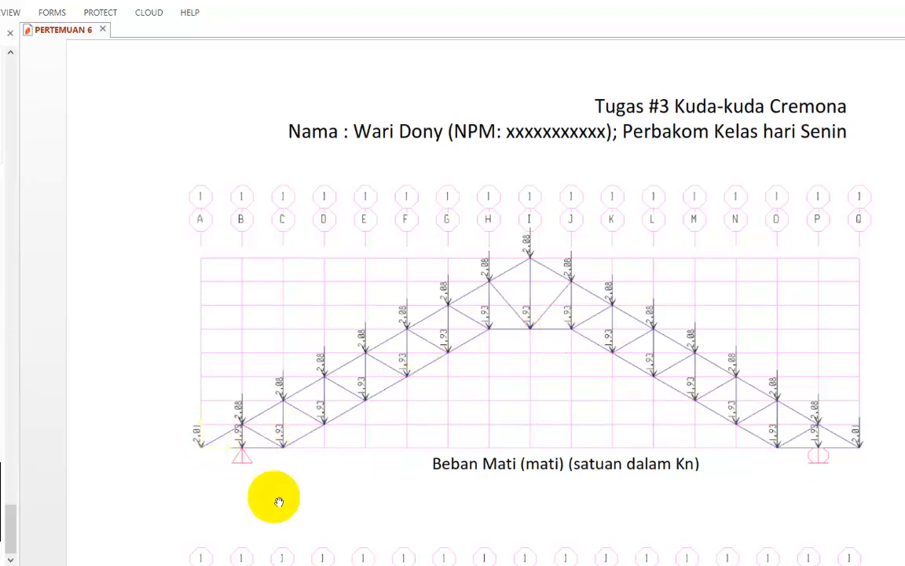
pyautogui.hotkey('alt', 'Tab')
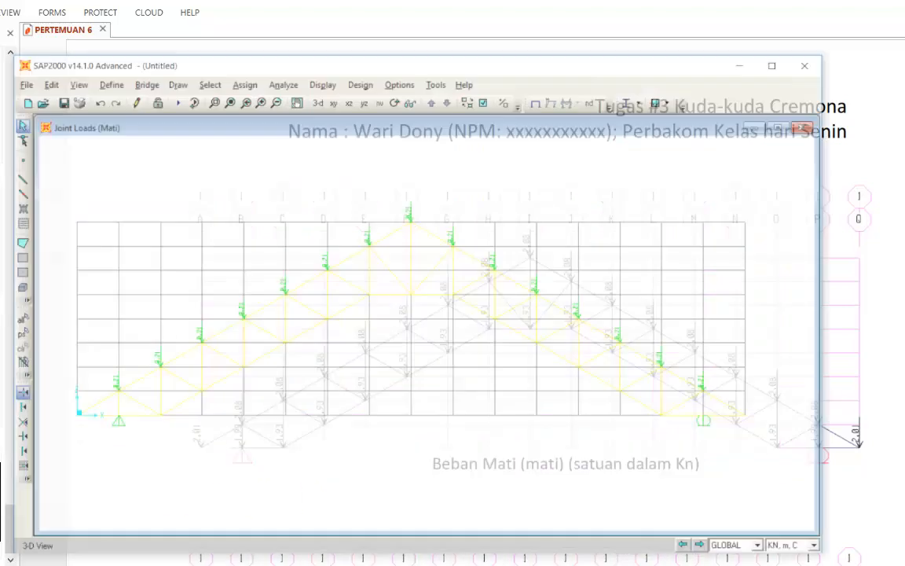
pyautogui.click(130, 405)
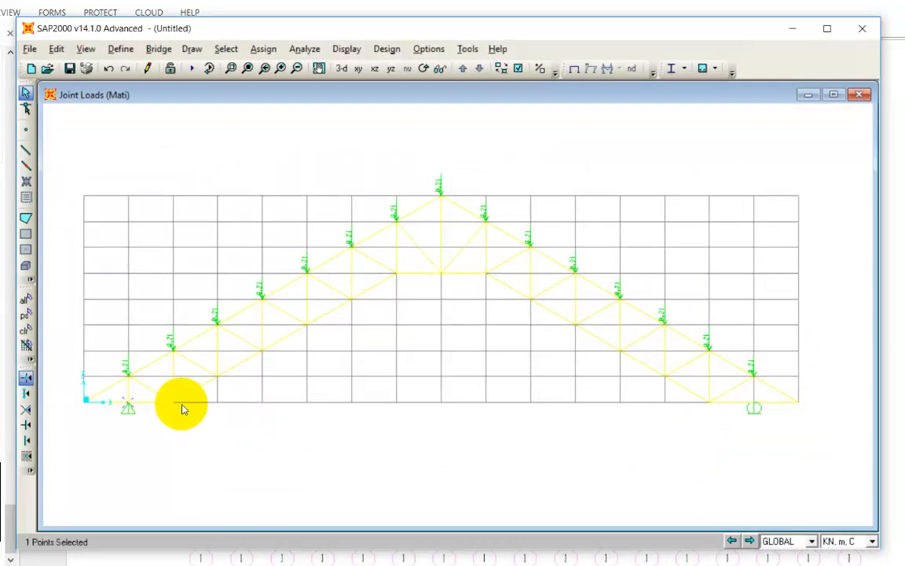
pyautogui.click(218, 377)
pyautogui.click(262, 350)
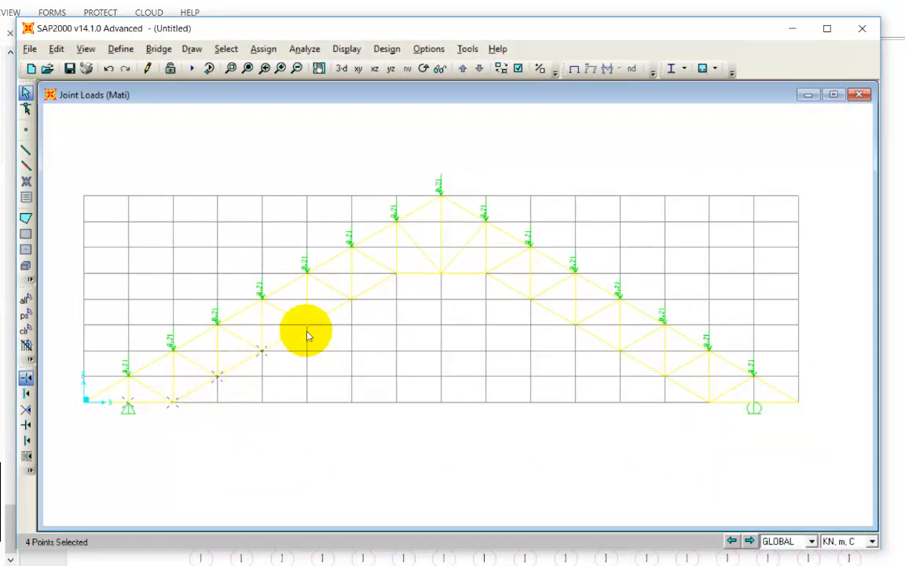
pyautogui.click(306, 325)
pyautogui.click(351, 299)
pyautogui.click(396, 272)
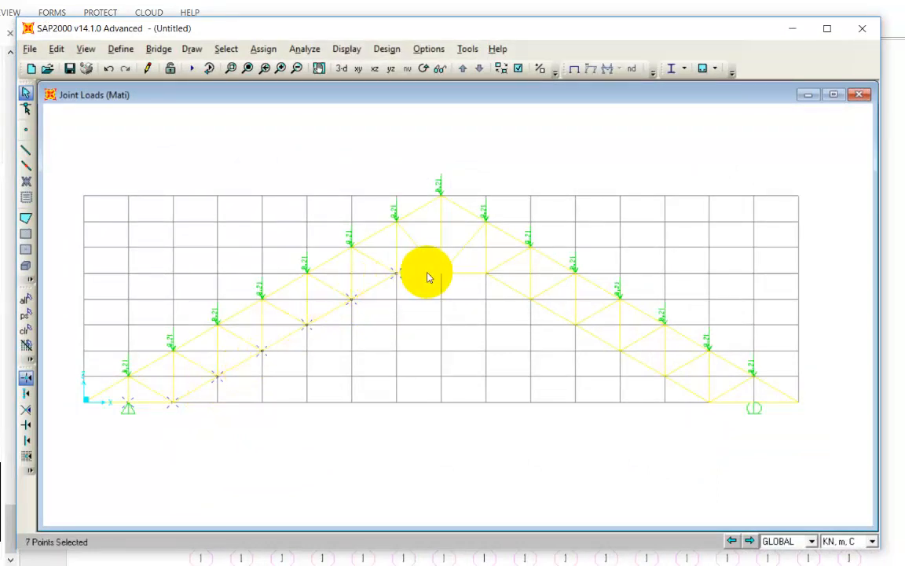
pyautogui.click(441, 273)
pyautogui.click(486, 273)
pyautogui.click(530, 299)
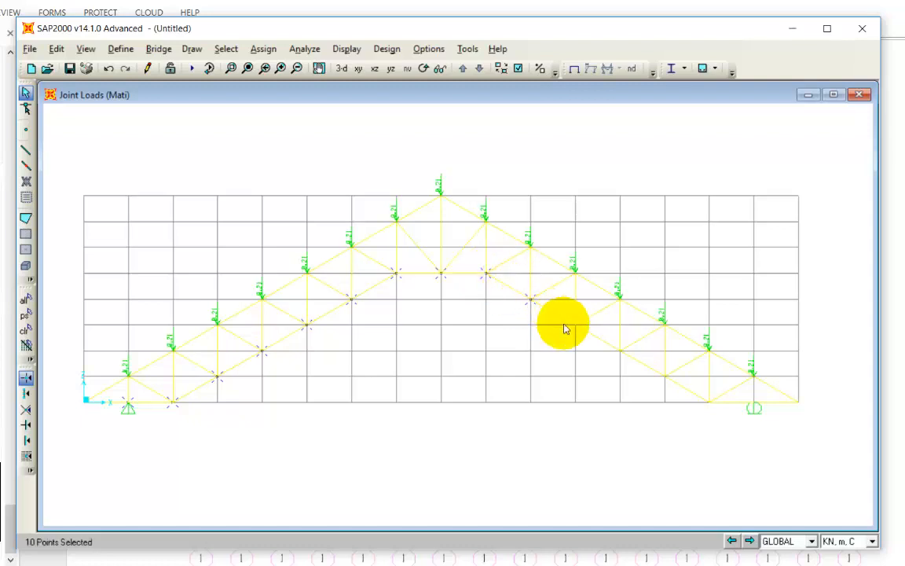
pyautogui.click(575, 324)
pyautogui.click(620, 350)
pyautogui.click(665, 377)
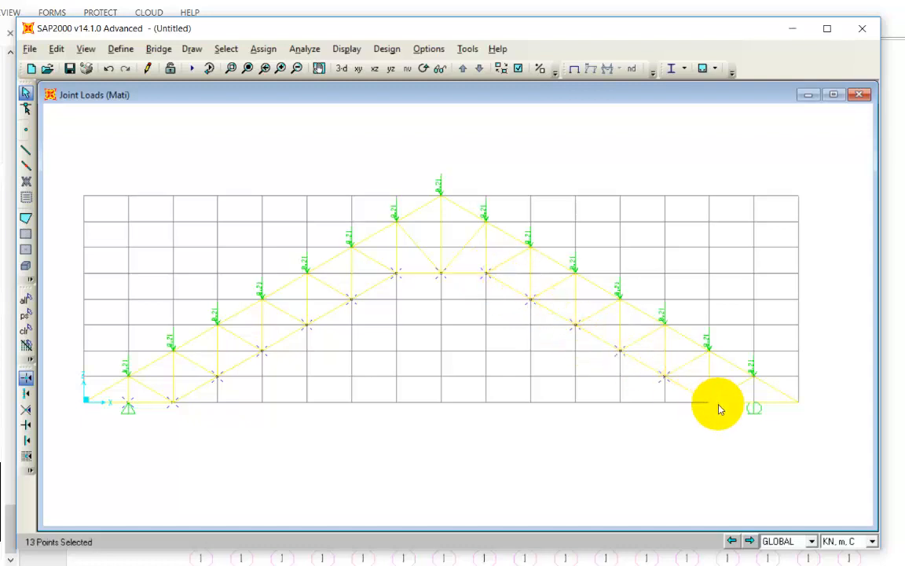
pyautogui.click(709, 403)
pyautogui.click(754, 404)
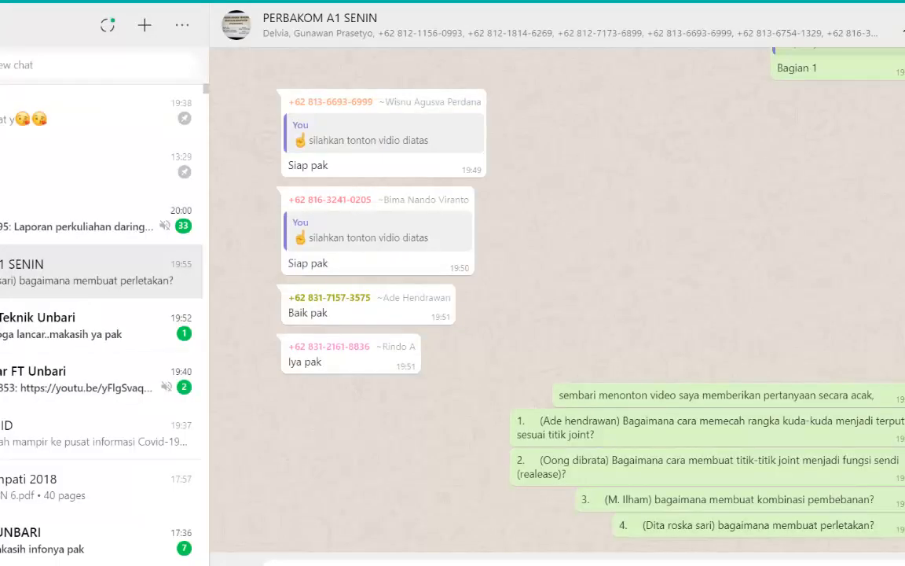
# Confirm the bottom-chord load in the guide and assign a Mati joint force of -1,93 kN in global Z to the selected joints.
pyautogui.click(45, 564)
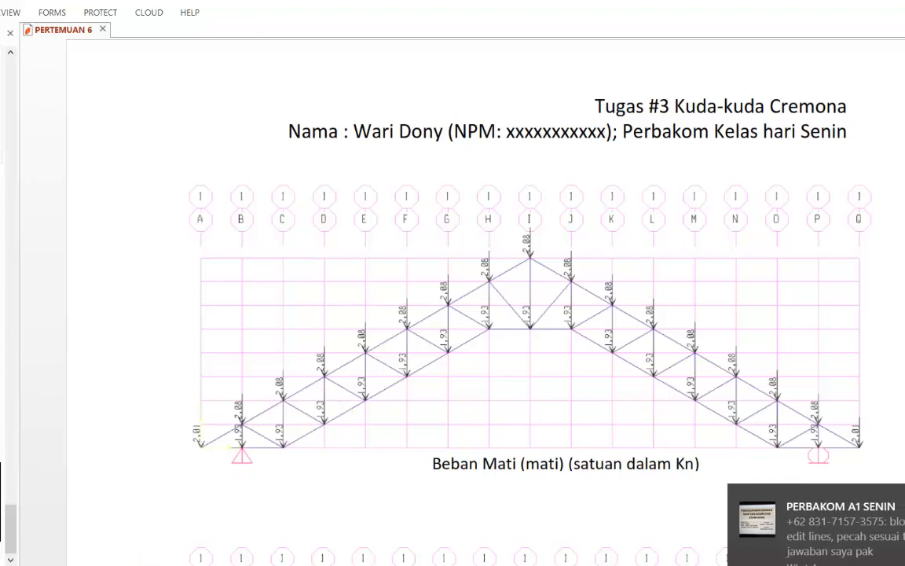
pyautogui.hotkey('alt', 'Tab')
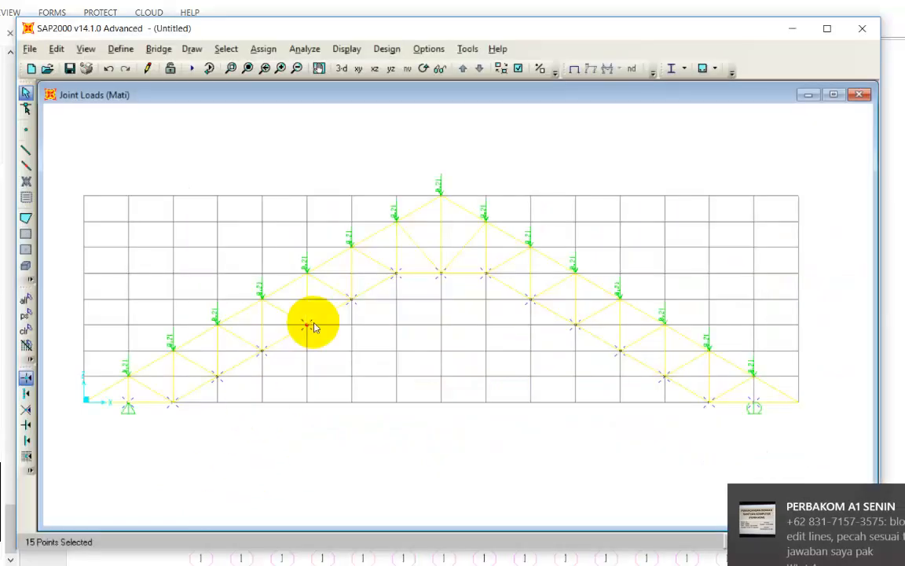
pyautogui.click(263, 48)
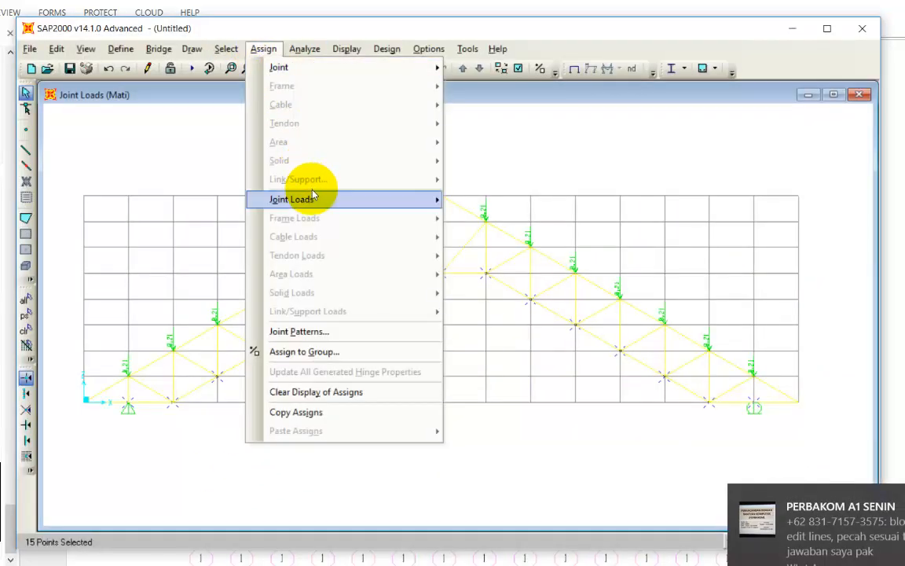
pyautogui.moveTo(314, 197)
pyautogui.click(492, 202)
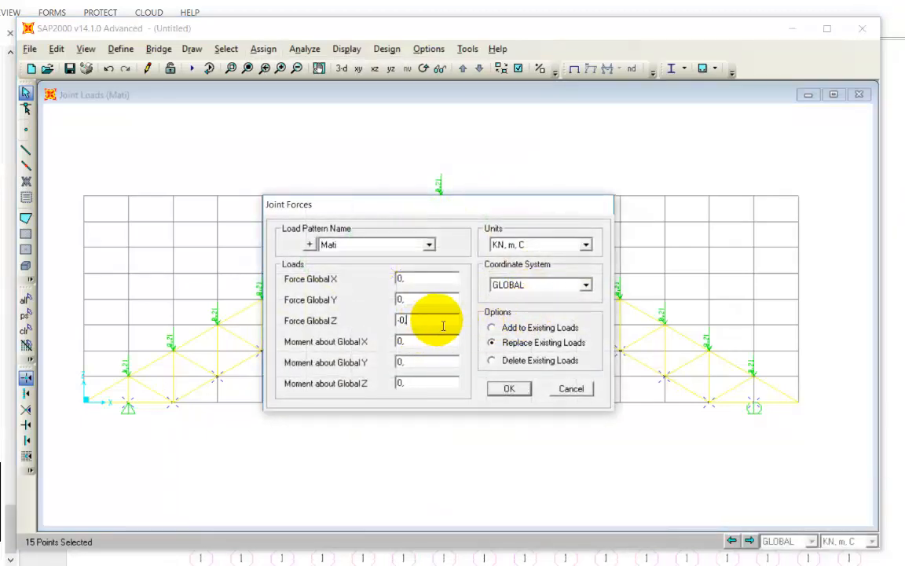
pyautogui.press('BackSpace')
pyautogui.press('BackSpace')
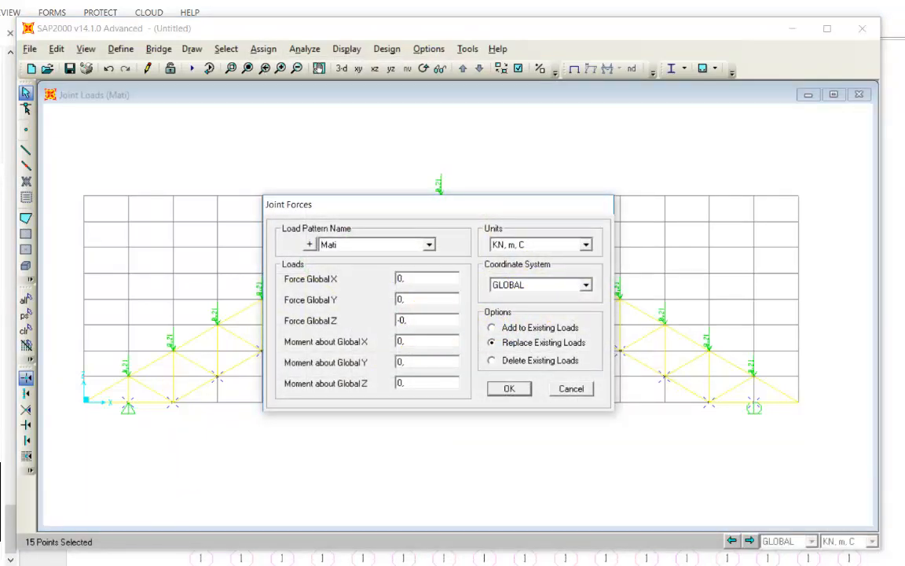
pyautogui.hotkey('alt', 'Tab')
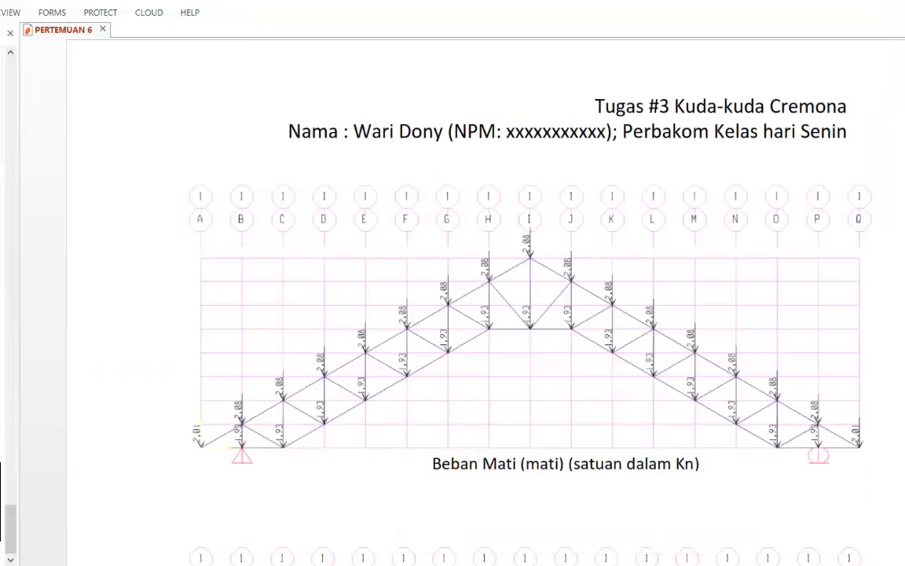
pyautogui.hotkey('alt', 'Tab')
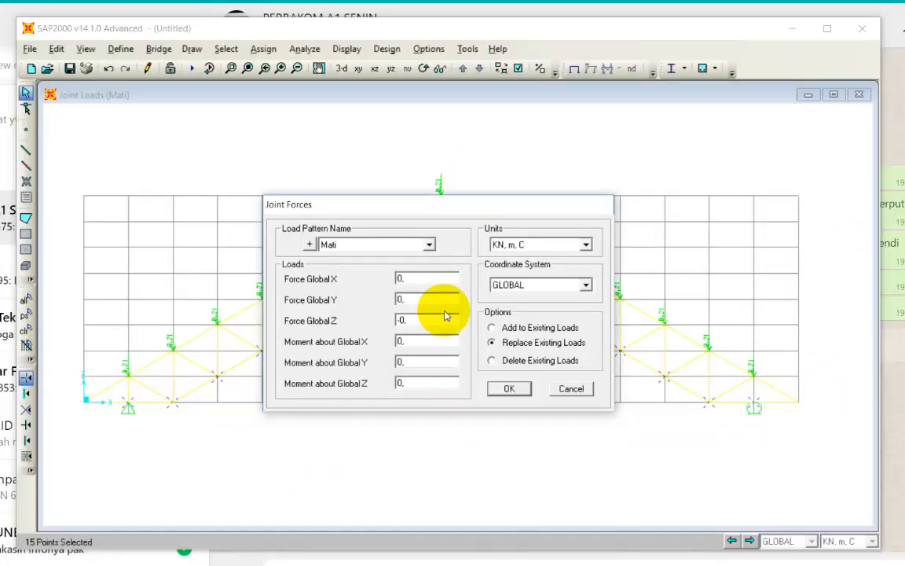
pyautogui.write('-')
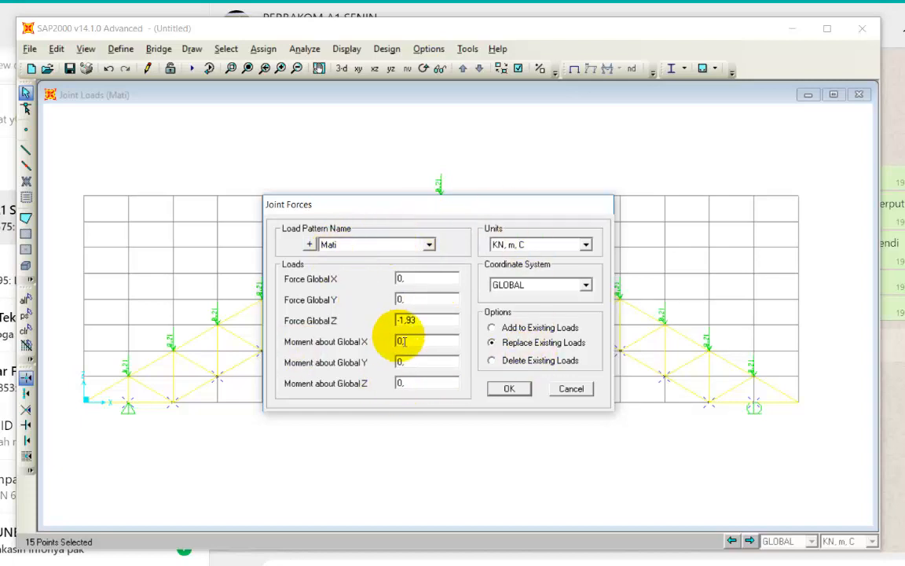
pyautogui.click(507, 391)
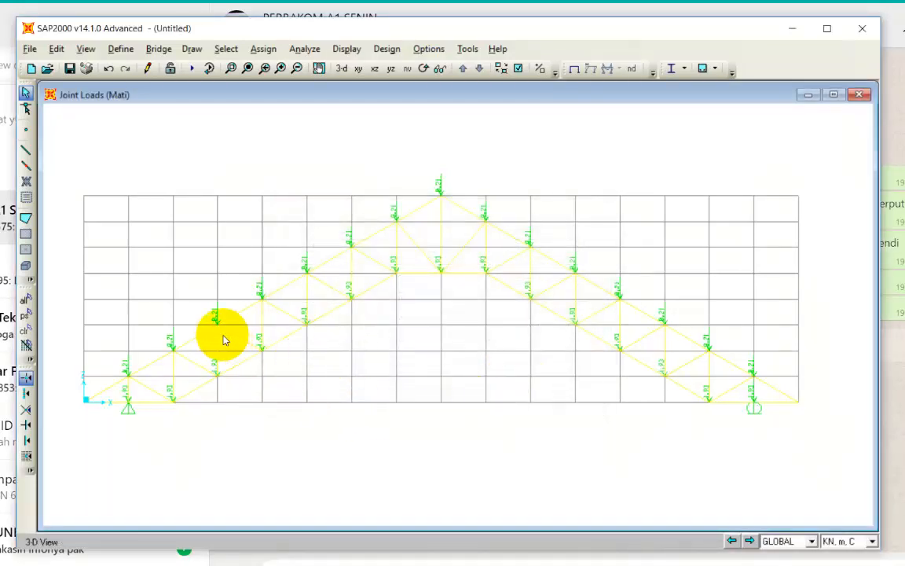
# Replace the Mati joint force on all top-chord joints above and between the supports with -2,08 kN in global Z.
pyautogui.click(130, 377)
pyautogui.click(173, 350)
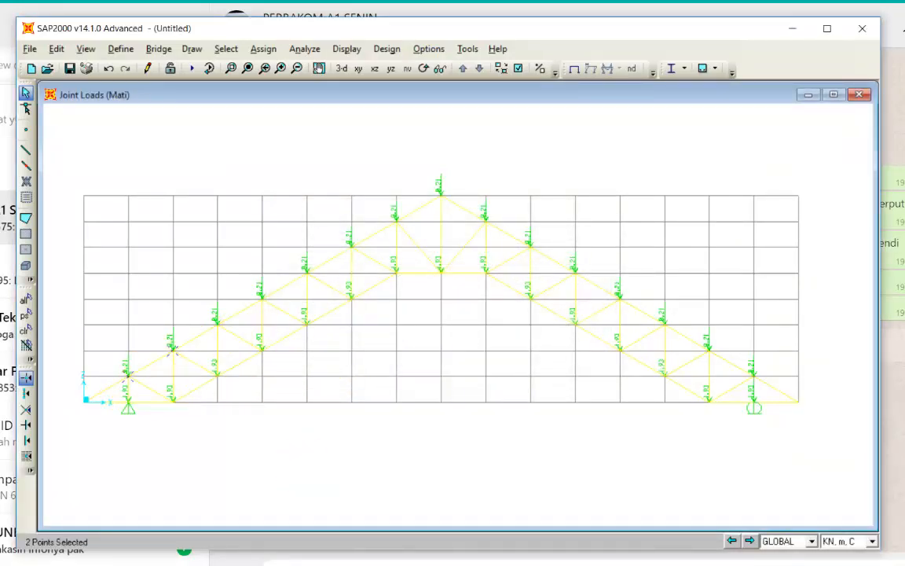
pyautogui.press('F9')
pyautogui.click(845, 523)
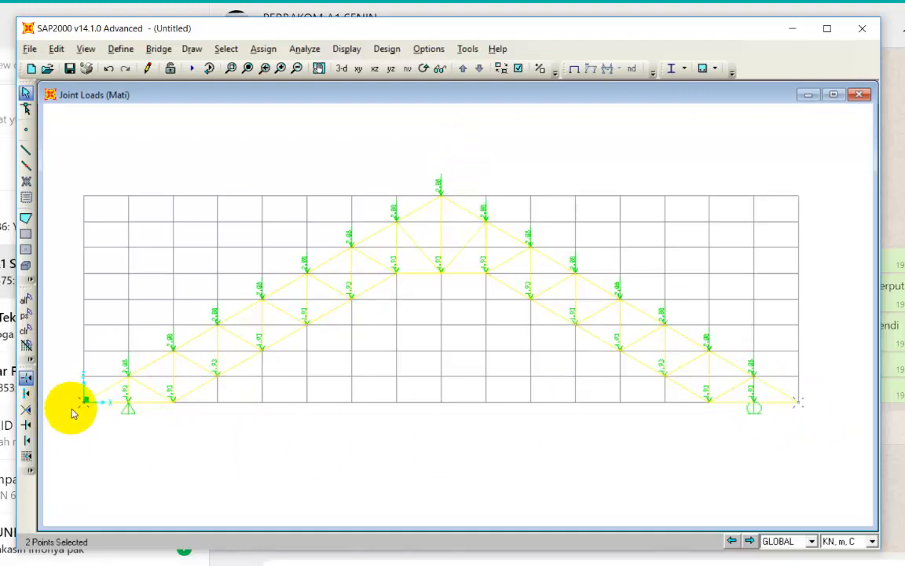
# Open the joint forces for the two outermost end joints and halve the Mati global Z force to -1,04 kN.
pyautogui.click(263, 48)
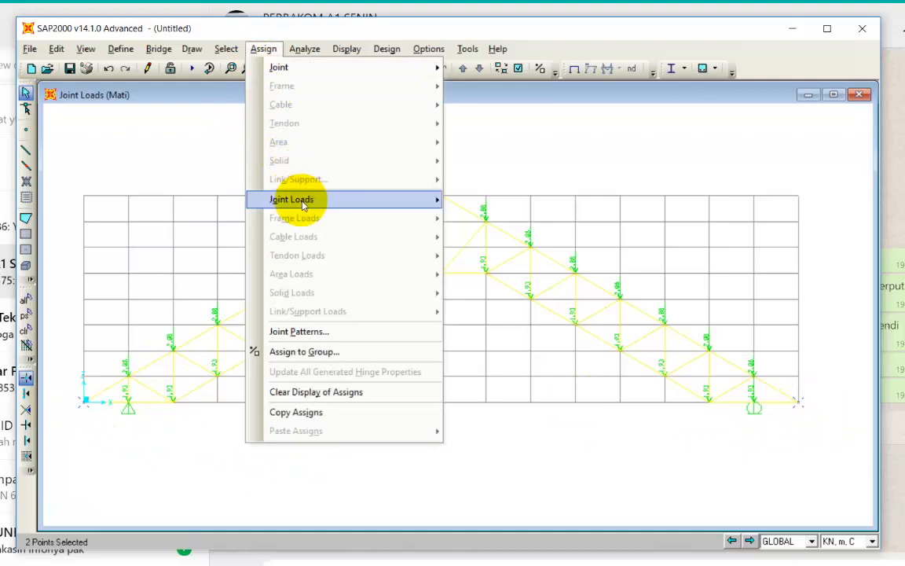
pyautogui.moveTo(323, 199)
pyautogui.click(479, 197)
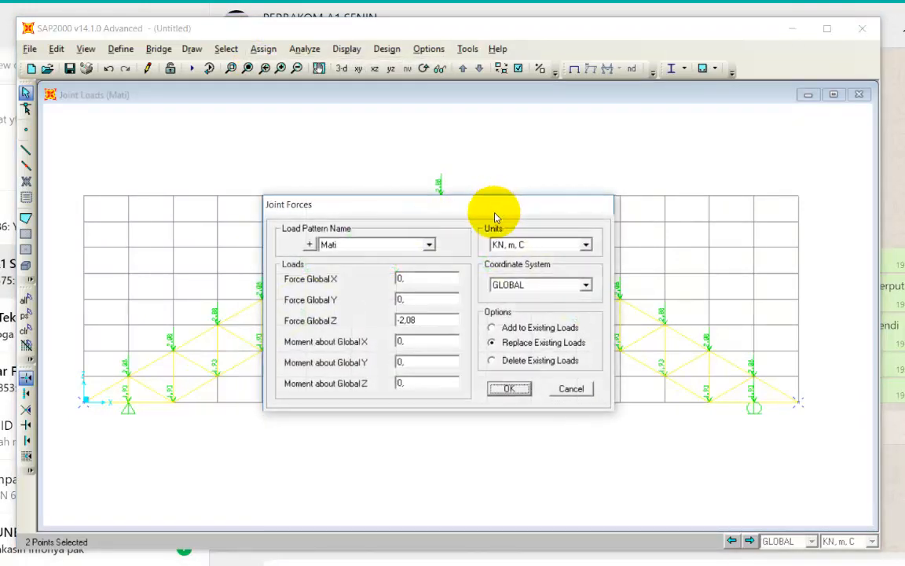
pyautogui.click(428, 321)
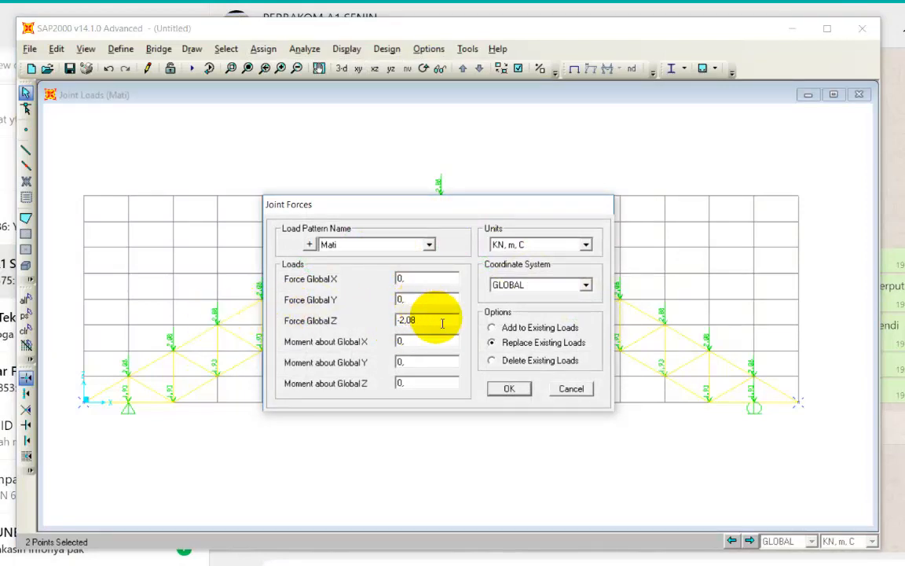
pyautogui.write('/')
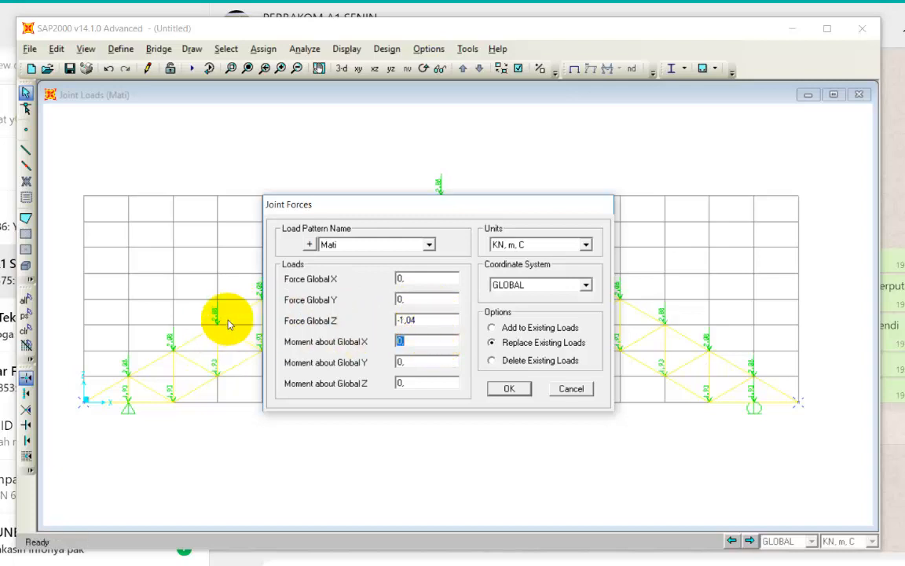
pyautogui.doubleClick(432, 325)
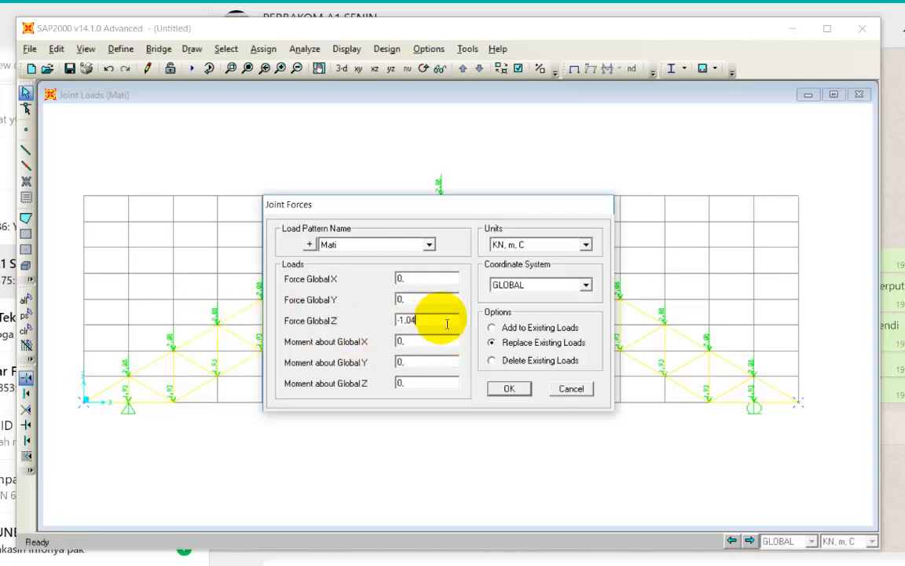
pyautogui.write('+1,93')
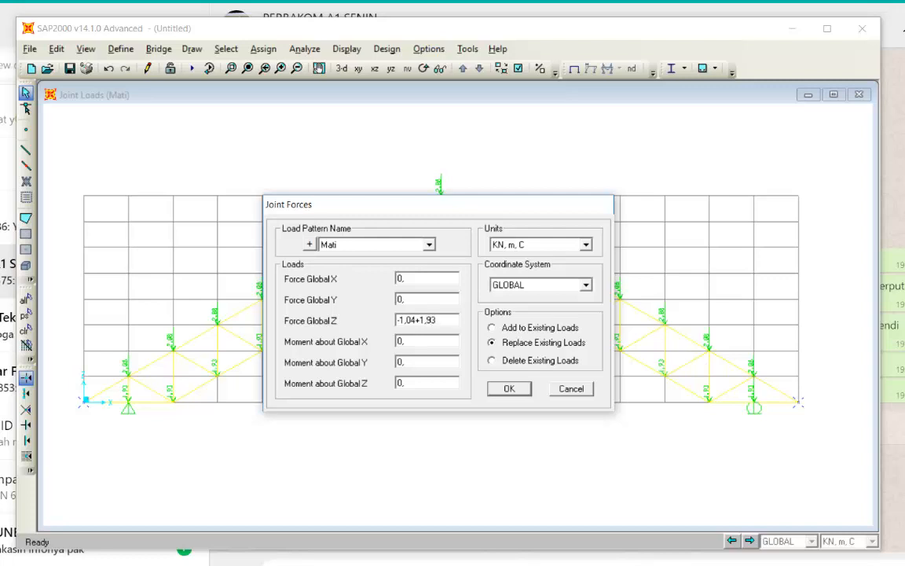
pyautogui.write('/')
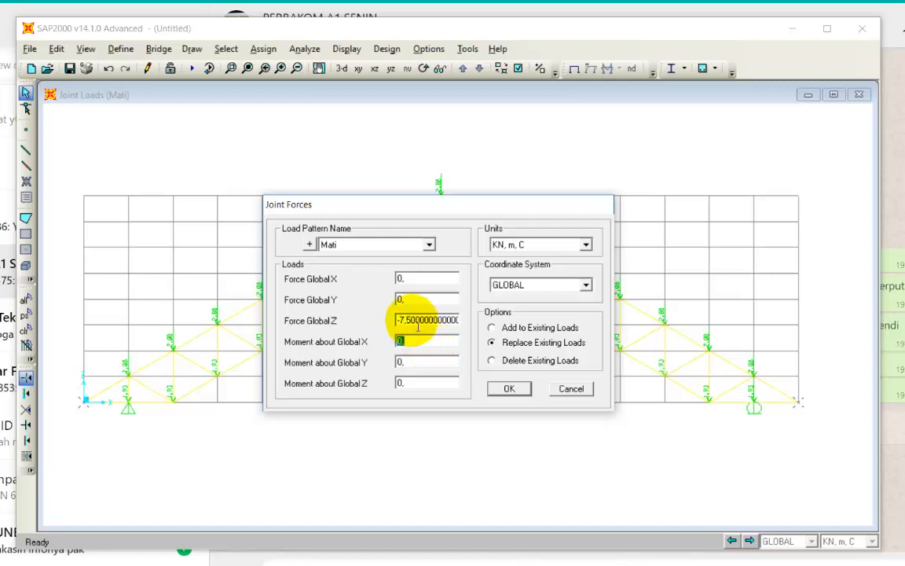
# Re-enter -1,04 kN as the Mati global Z force and apply it to the two end joints, replacing existing loads.
pyautogui.doubleClick(425, 320)
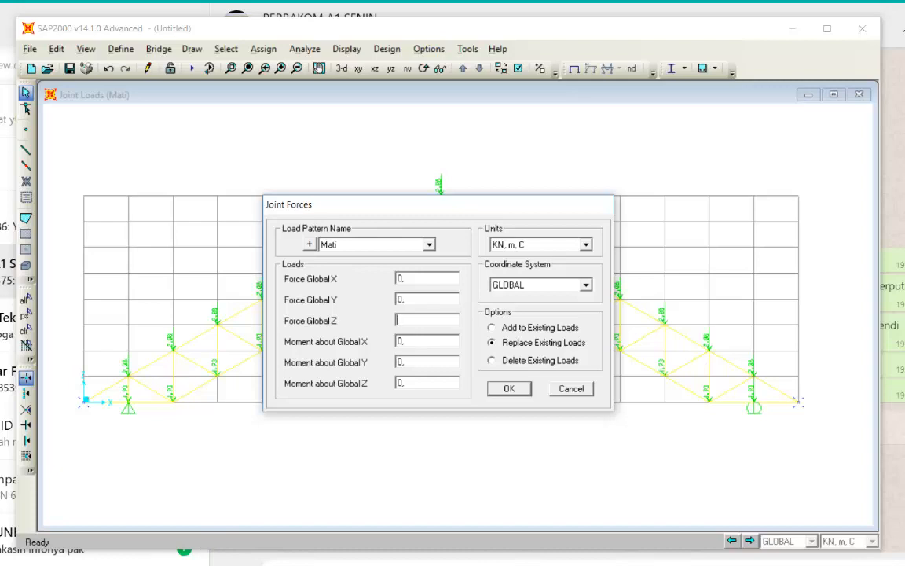
pyautogui.click(854, 522)
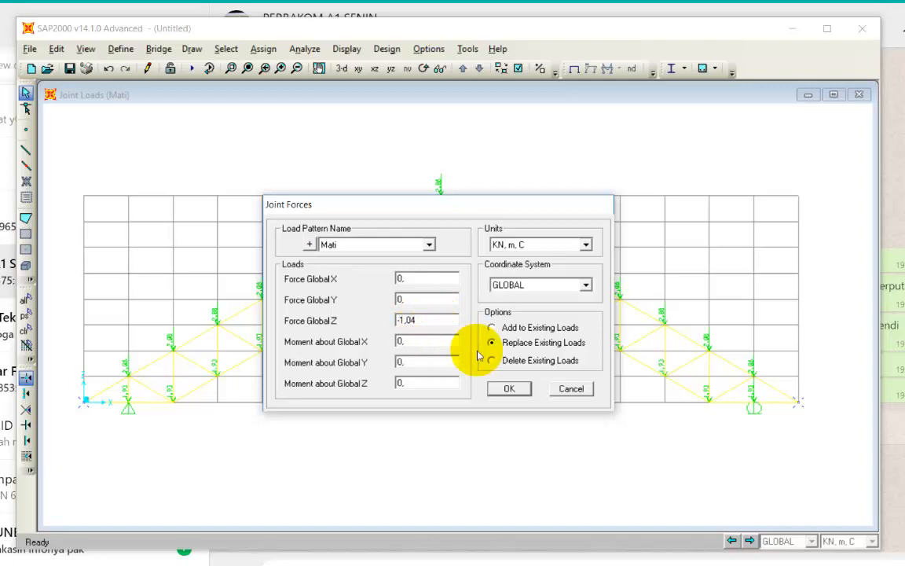
pyautogui.click(509, 389)
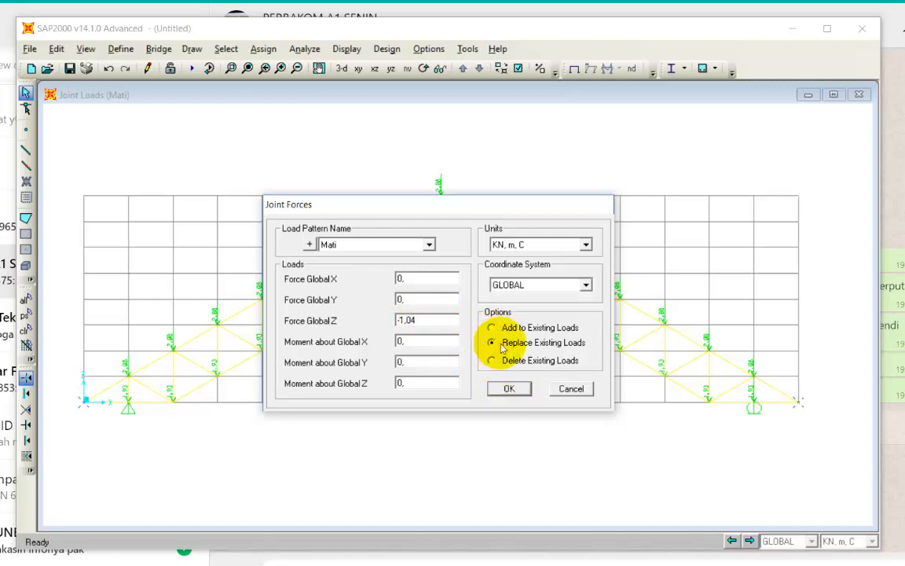
pyautogui.click(508, 389)
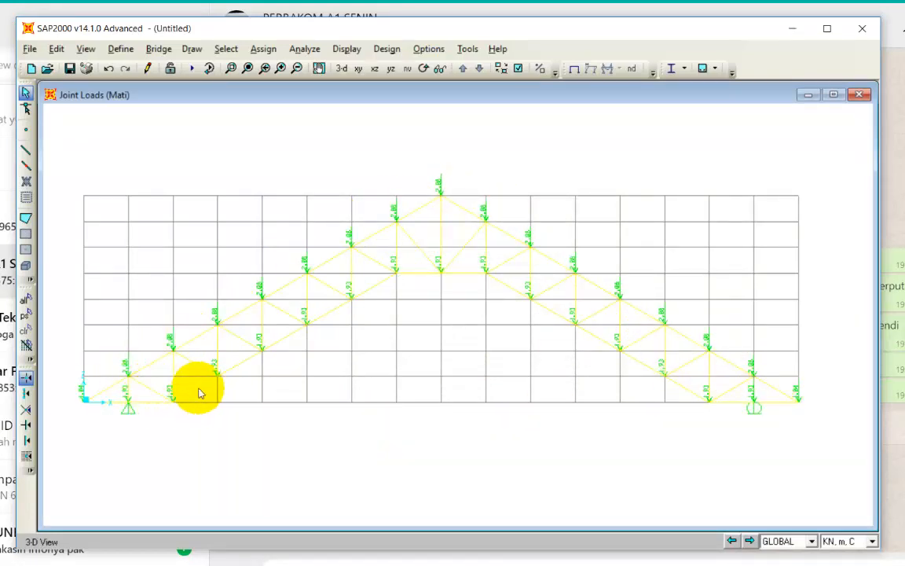
# Reselect both outermost end joints and add half of -1,93 kN in global Z to their existing Mati joint loads.
pyautogui.click(82, 399)
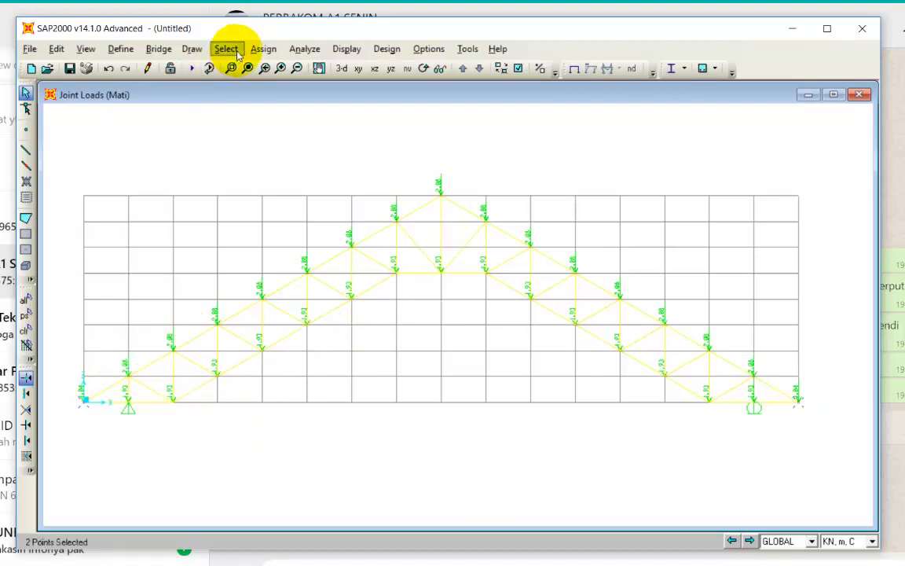
pyautogui.click(264, 50)
pyautogui.moveTo(291, 201)
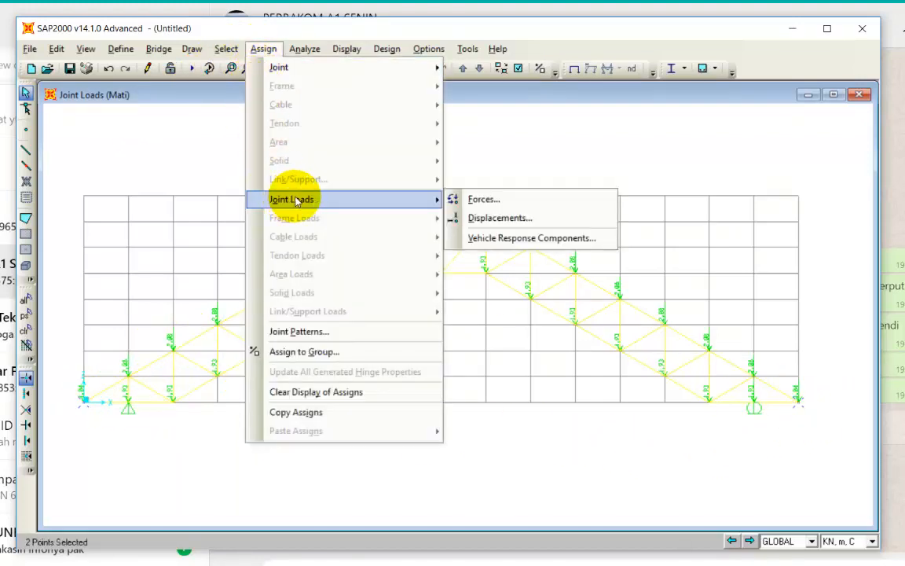
pyautogui.click(482, 199)
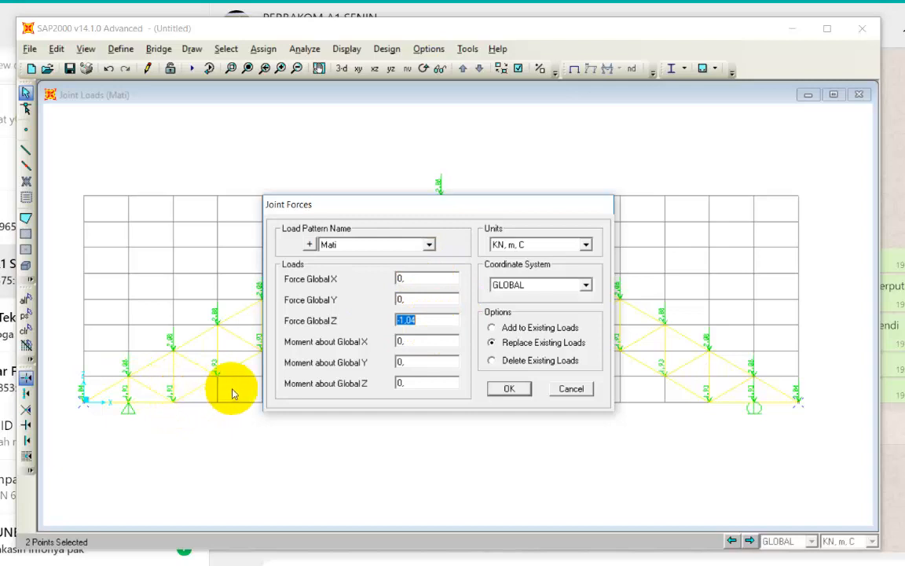
pyautogui.write('-')
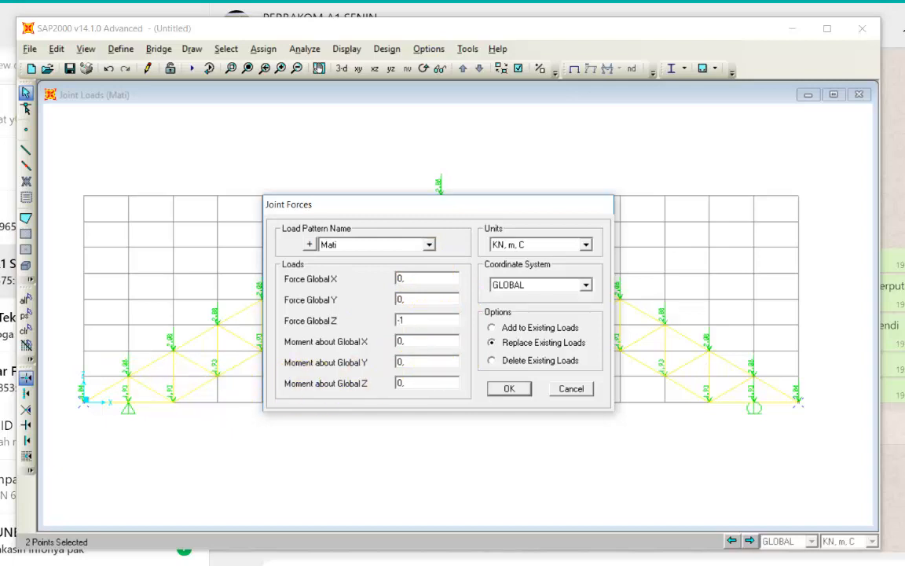
pyautogui.write('1.93')
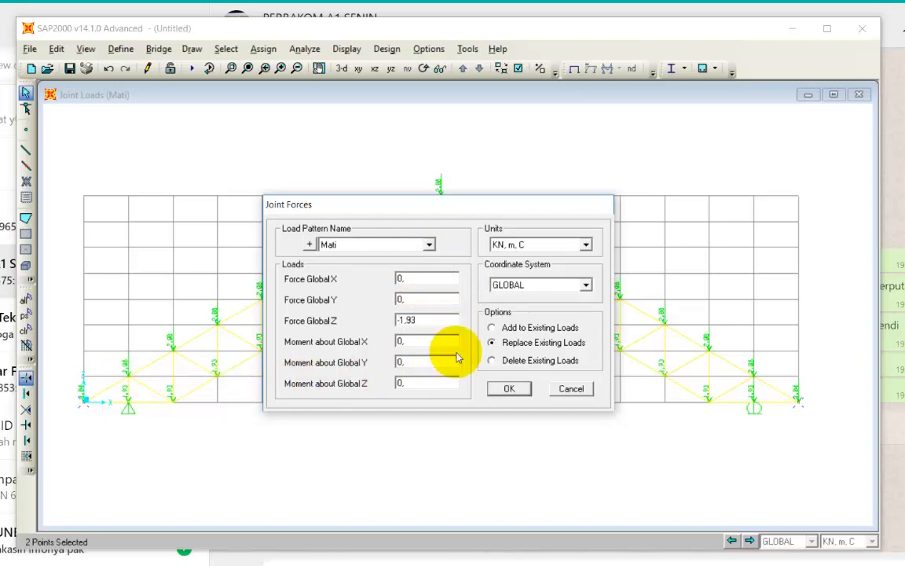
pyautogui.write('/2')
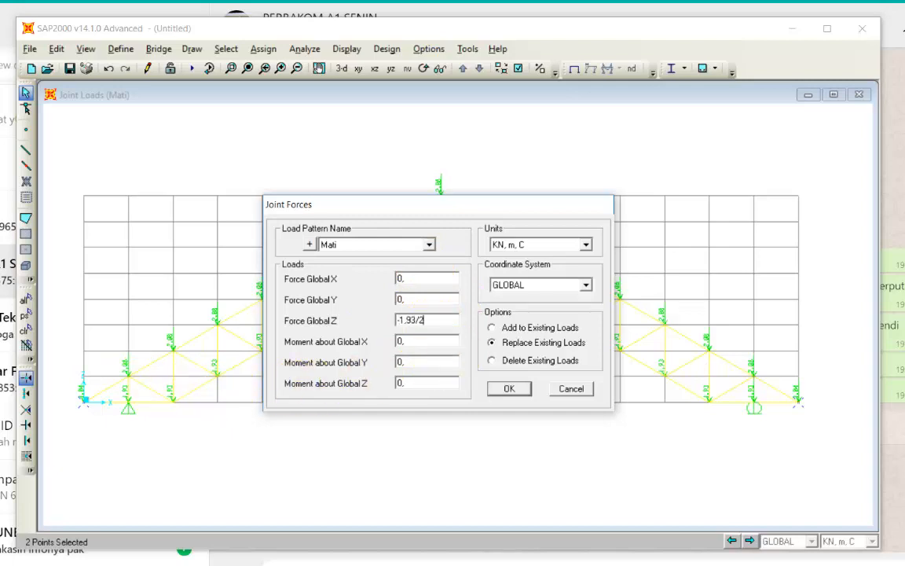
pyautogui.press('Return')
pyautogui.click(491, 328)
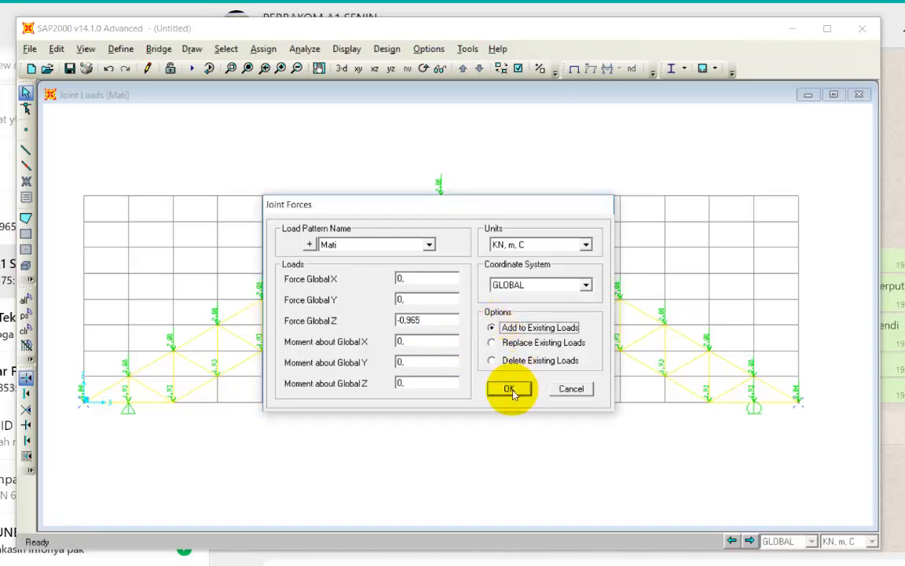
pyautogui.click(511, 390)
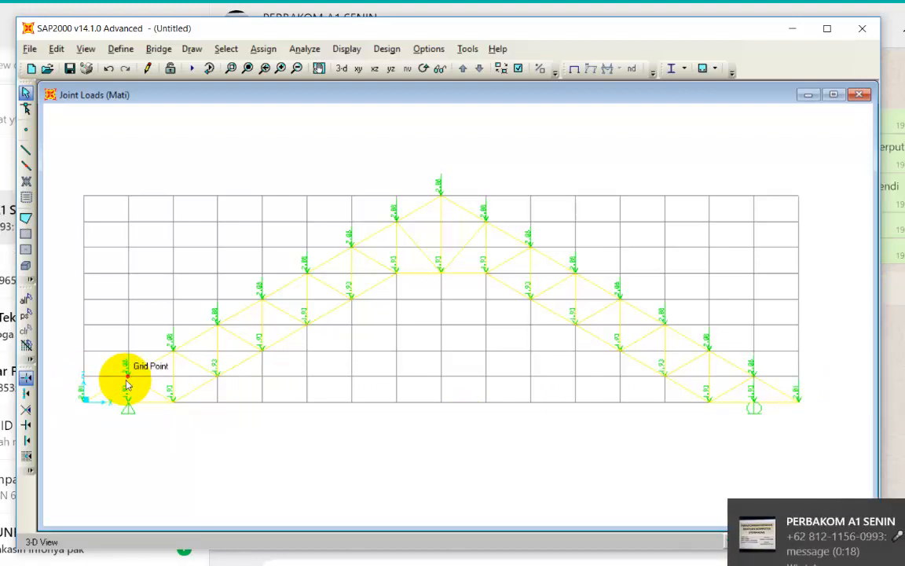
pyautogui.click(69, 69)
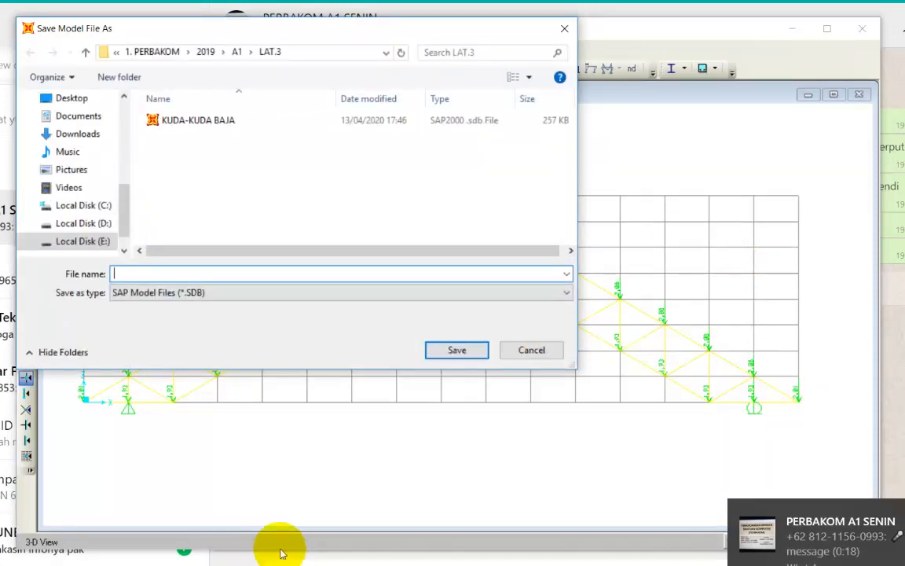
pyautogui.press('Escape')
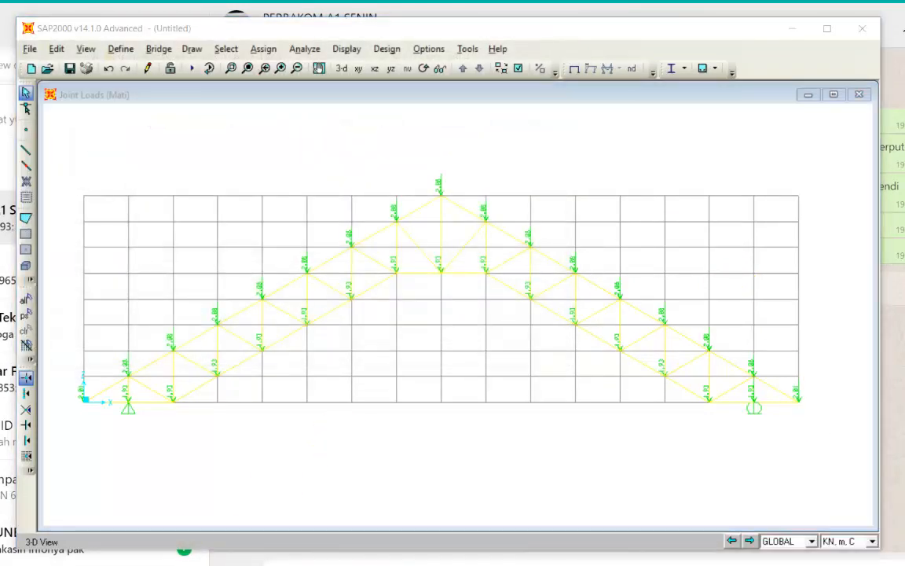
pyautogui.click(845, 520)
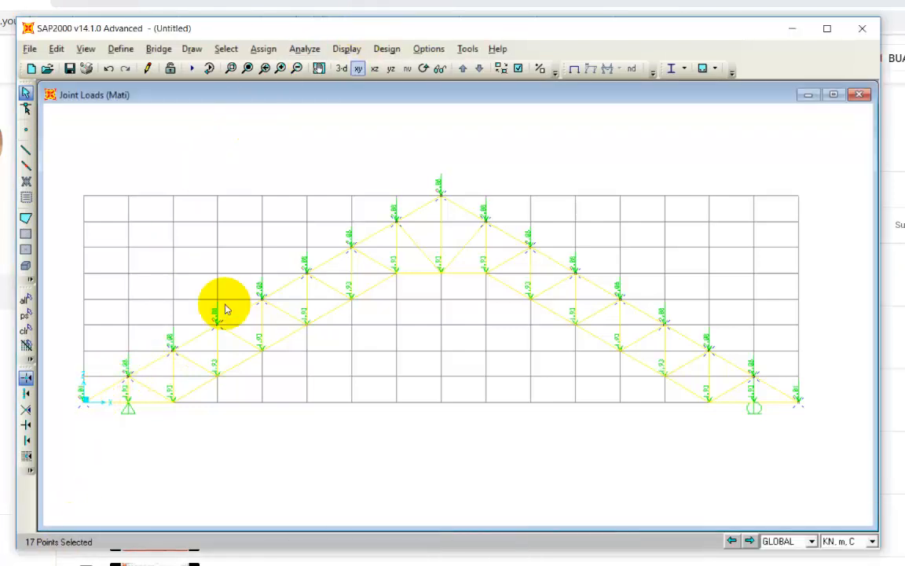
# Assign a Hidup joint force of -2,46 kN in global Z to all top-chord joints, including both outer ends.
pyautogui.click(265, 50)
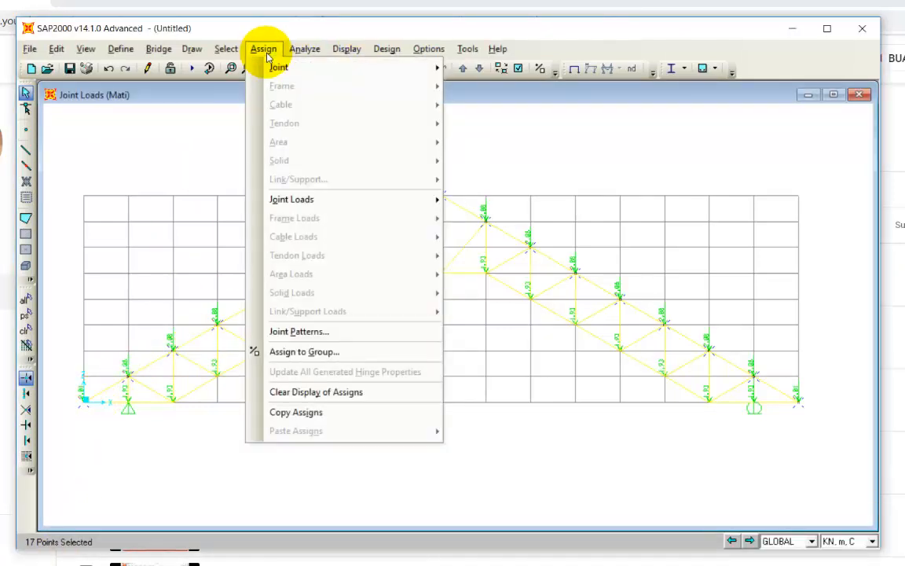
pyautogui.moveTo(330, 201)
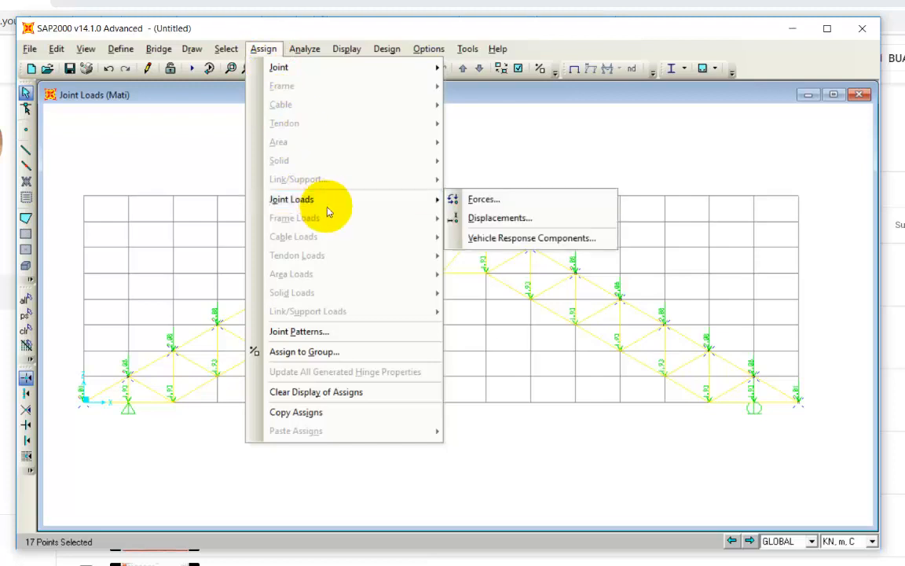
pyautogui.click(467, 198)
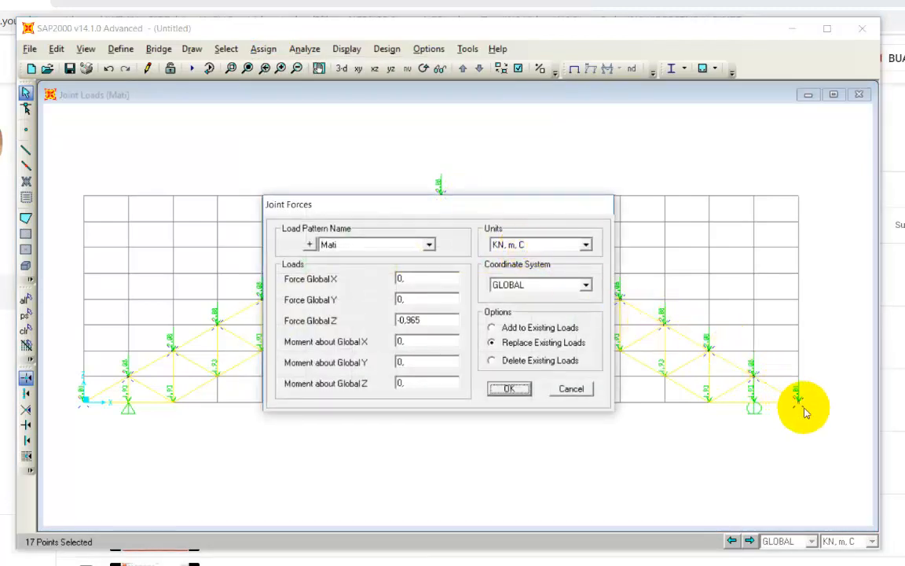
pyautogui.click(363, 246)
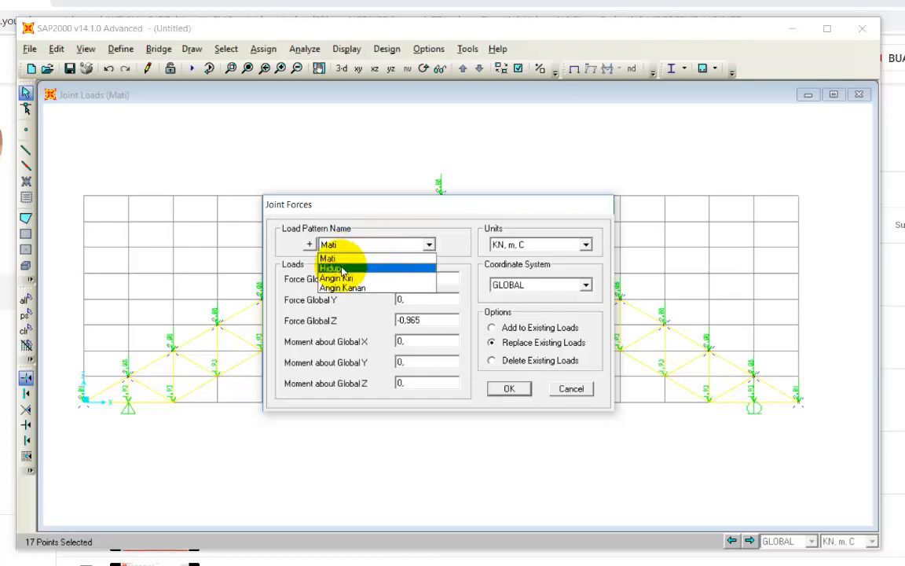
pyautogui.click(343, 268)
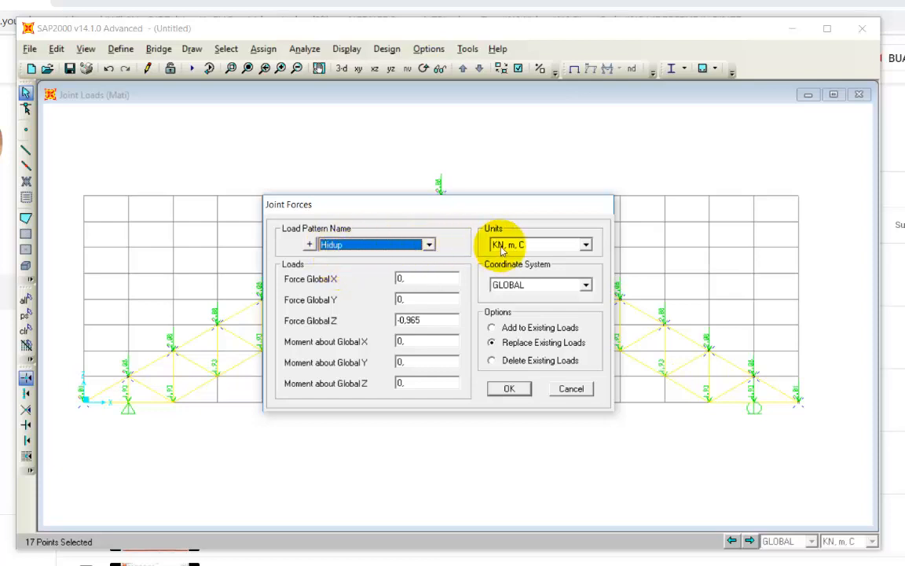
pyautogui.doubleClick(436, 322)
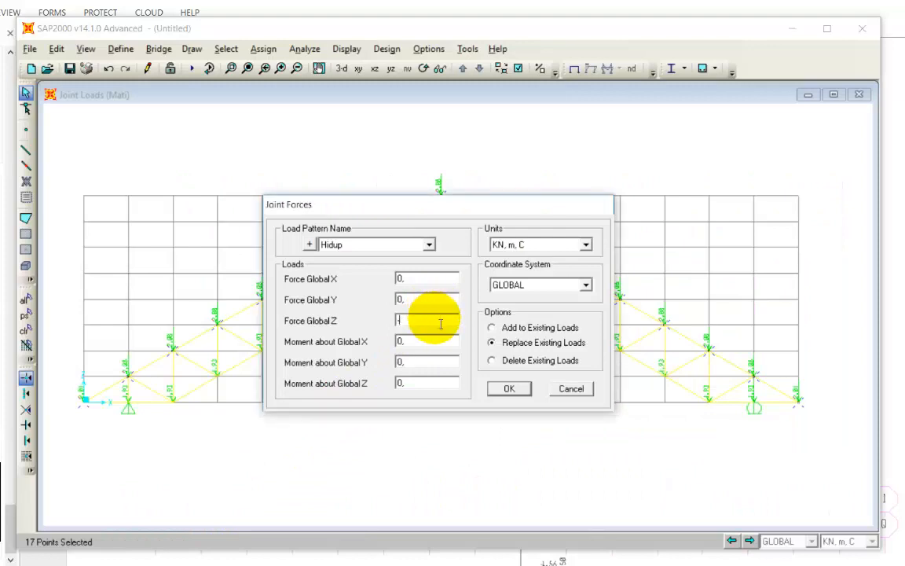
pyautogui.write('2,46')
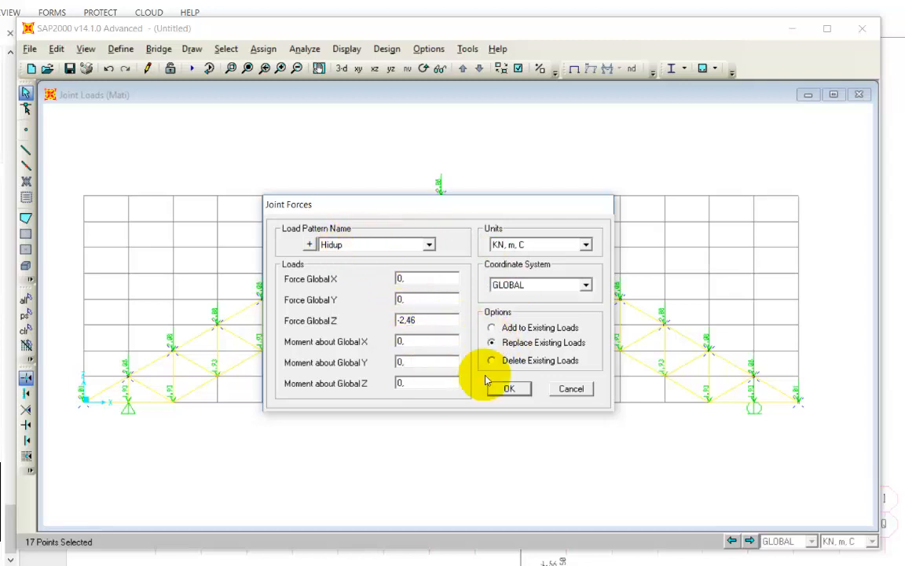
pyautogui.click(506, 389)
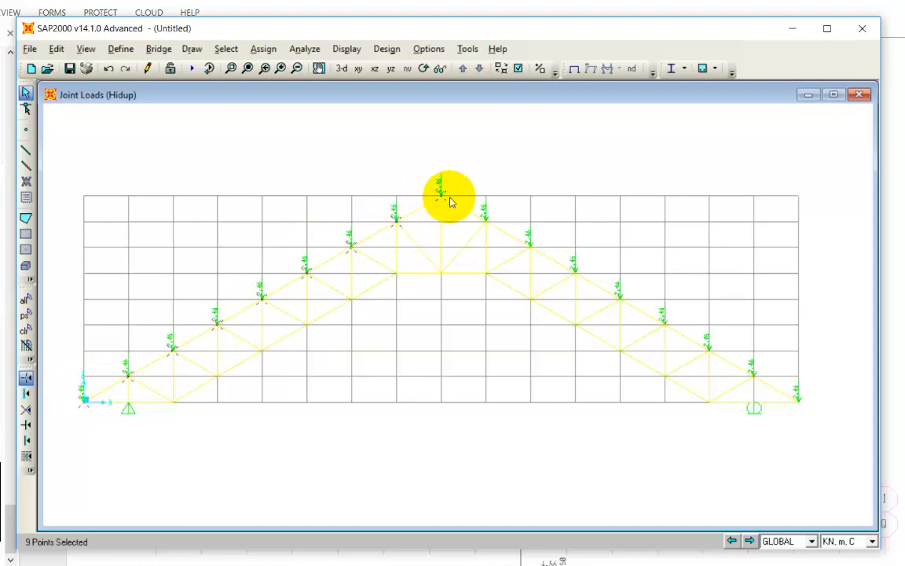
# Assign Angin Kiri joint forces of 0,69 kN in global X and -0,4 kN in global Z to the left-slope top-chord joints, following the guide.
pyautogui.click(202, 561)
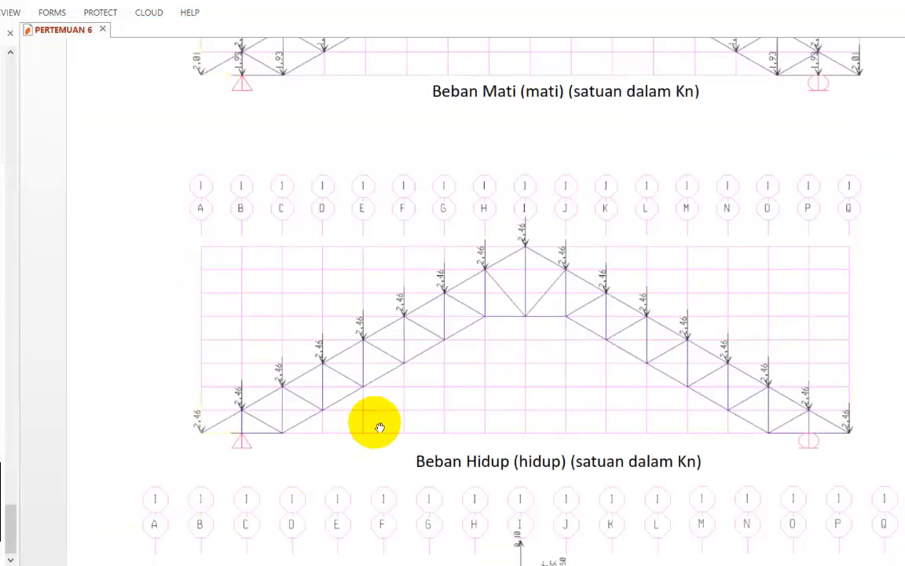
pyautogui.scroll(-4, 402, 402)
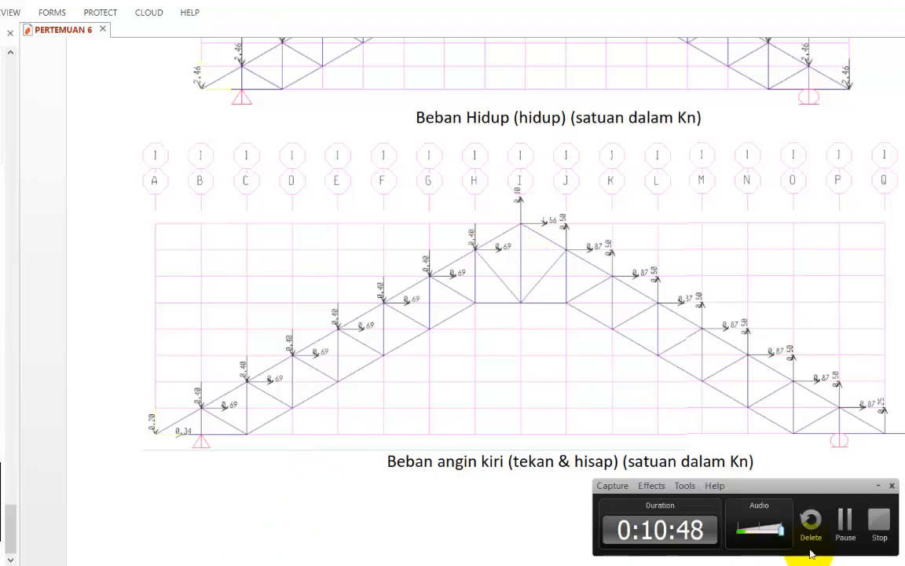
pyautogui.hotkey('alt', 'Tab')
pyautogui.click(429, 244)
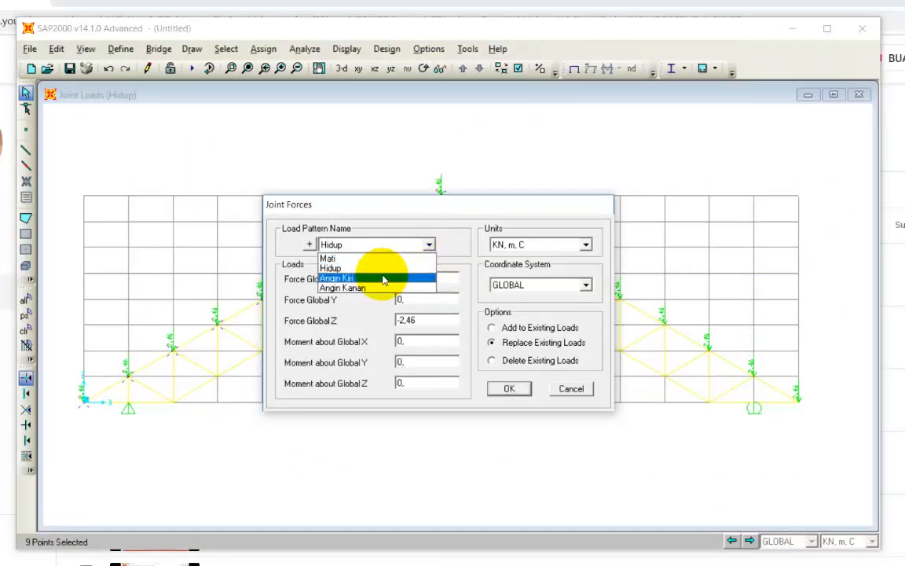
pyautogui.click(383, 280)
pyautogui.doubleClick(429, 321)
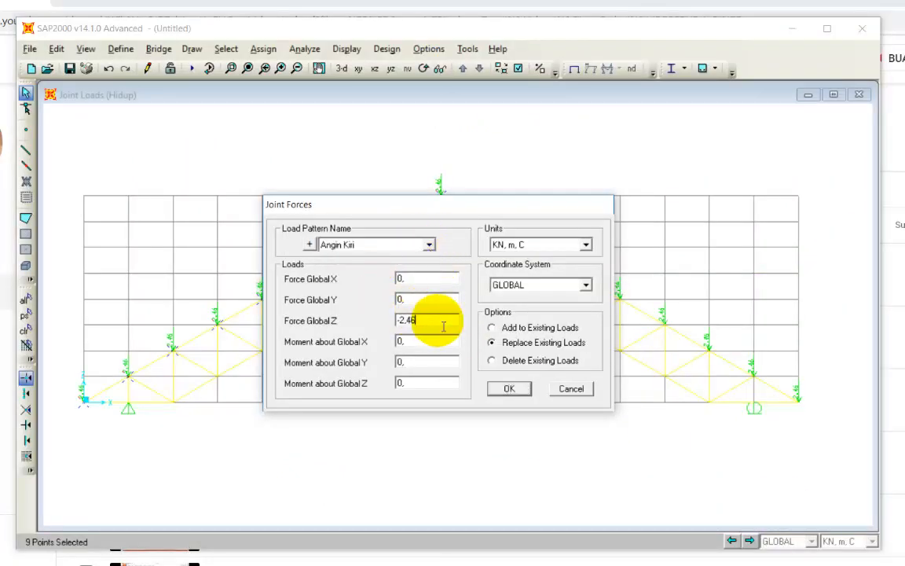
pyautogui.write('-2,4')
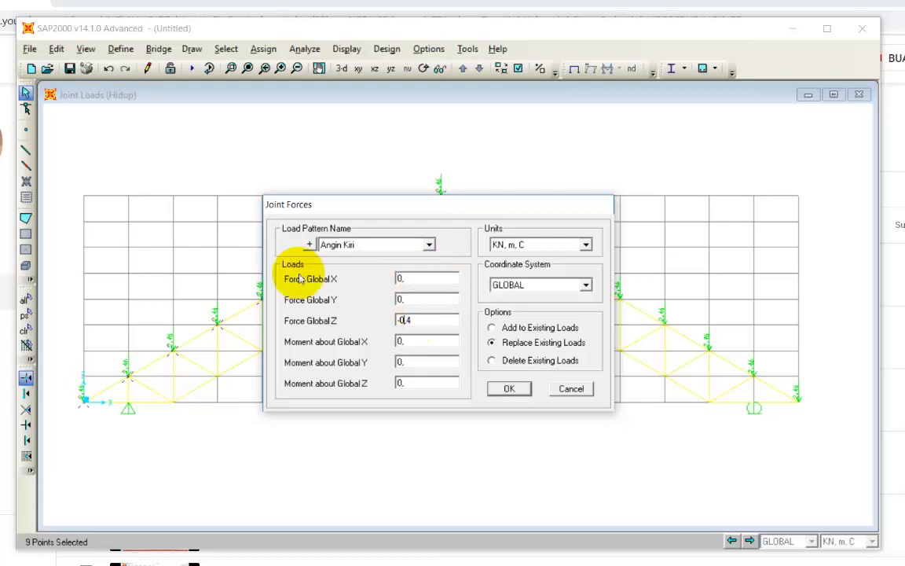
pyautogui.click(129, 557)
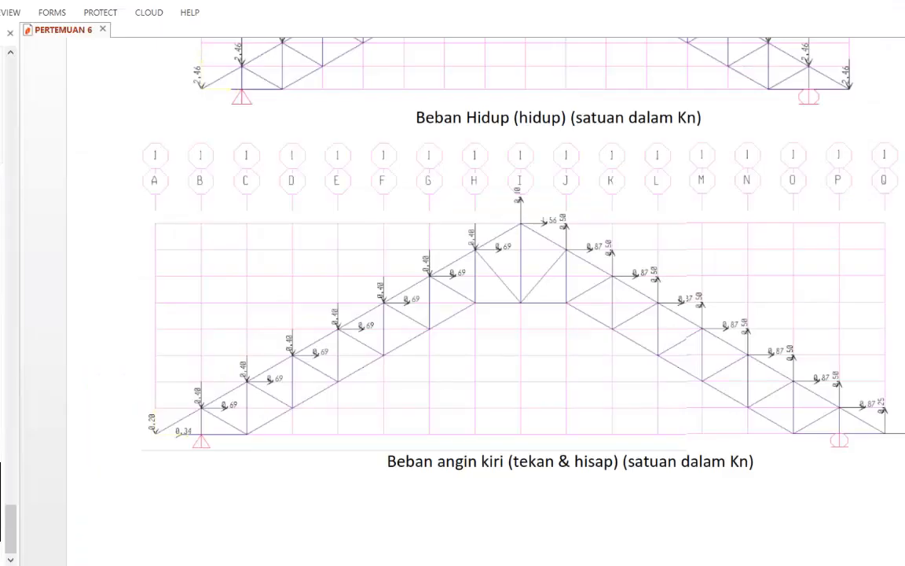
pyautogui.click(171, 550)
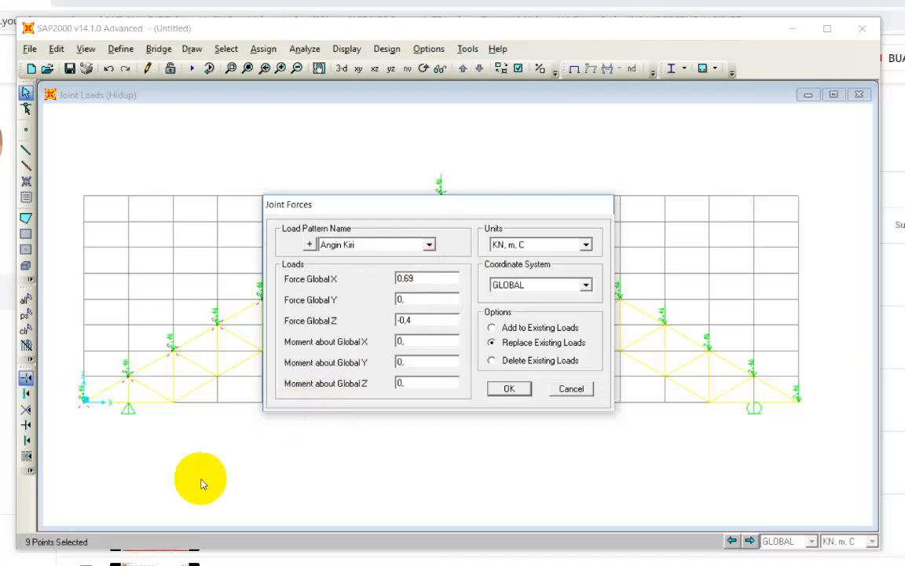
pyautogui.click(153, 557)
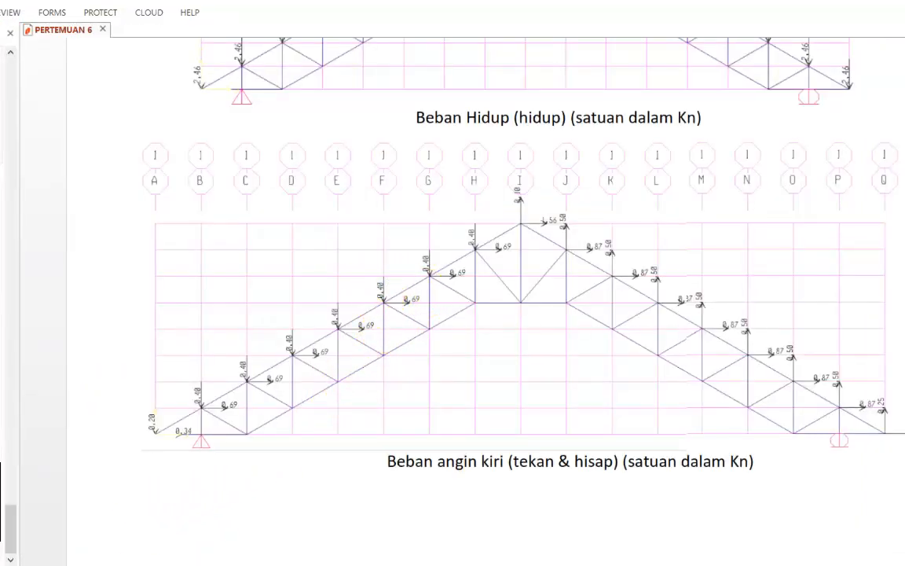
pyautogui.click(409, 562)
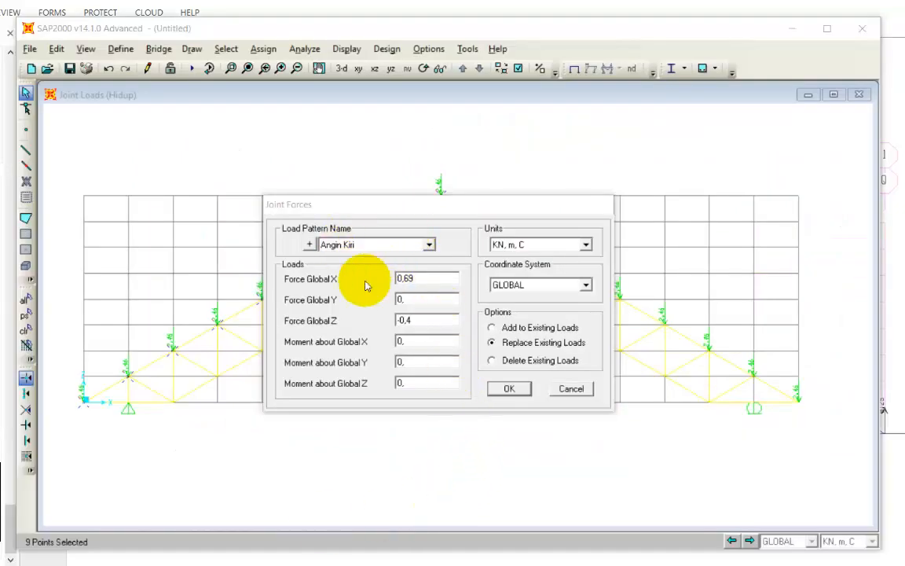
pyautogui.click(508, 388)
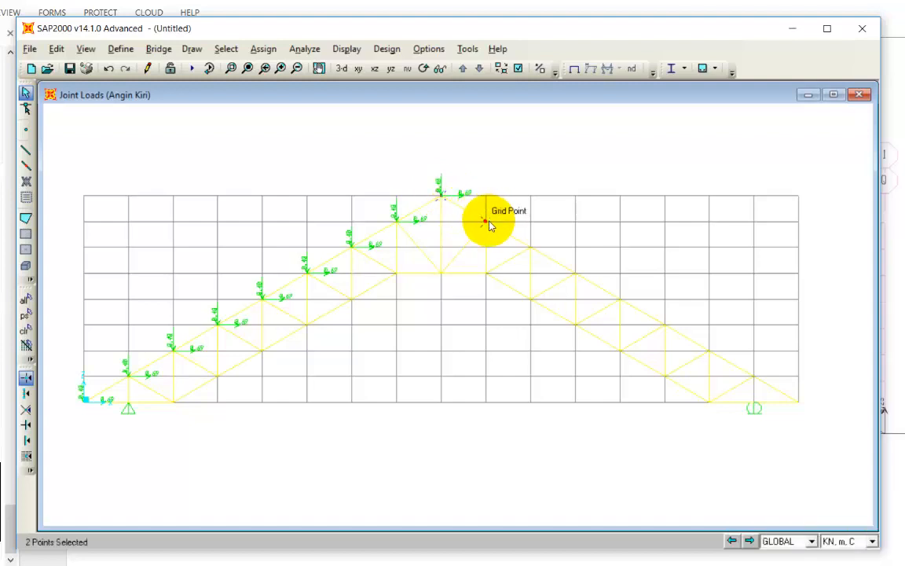
# Select the top-chord joints from the ridge down the right slope to the outermost end joint.
pyautogui.click(530, 248)
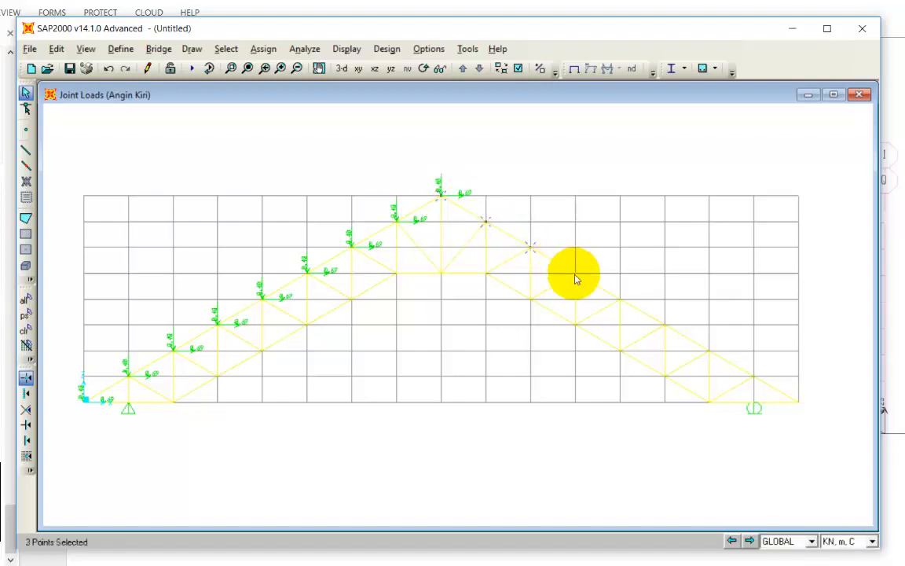
pyautogui.click(575, 273)
pyautogui.click(620, 300)
pyautogui.click(663, 325)
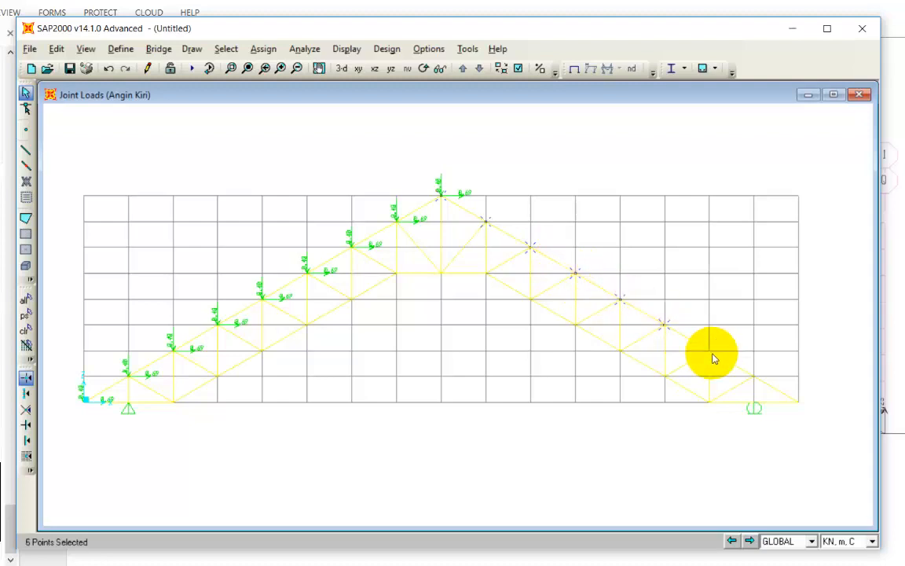
pyautogui.click(709, 350)
pyautogui.click(753, 377)
pyautogui.click(798, 401)
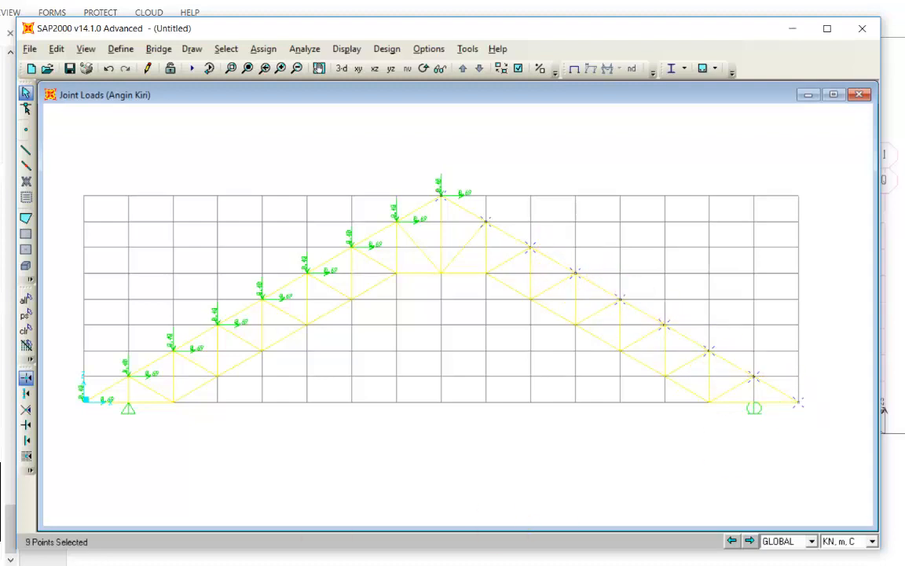
pyautogui.press('F9')
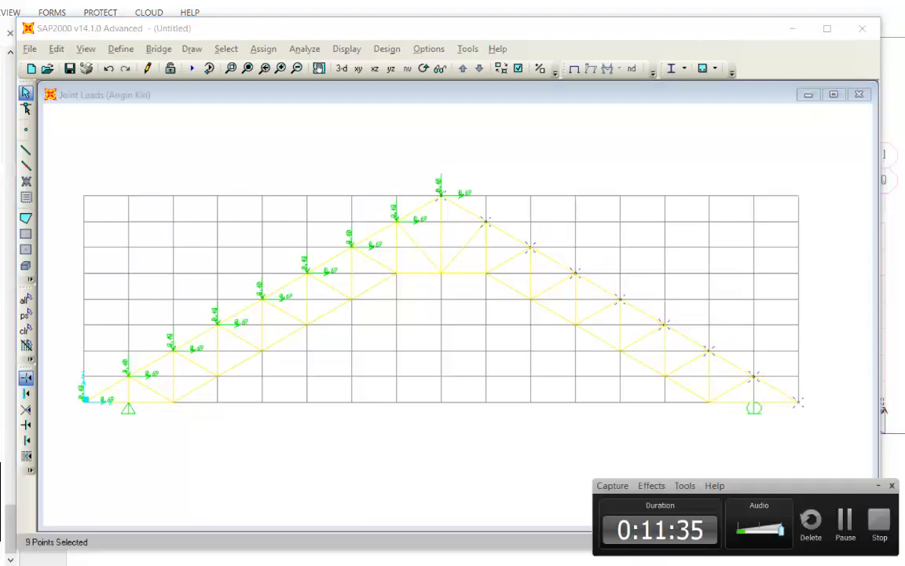
pyautogui.click(839, 518)
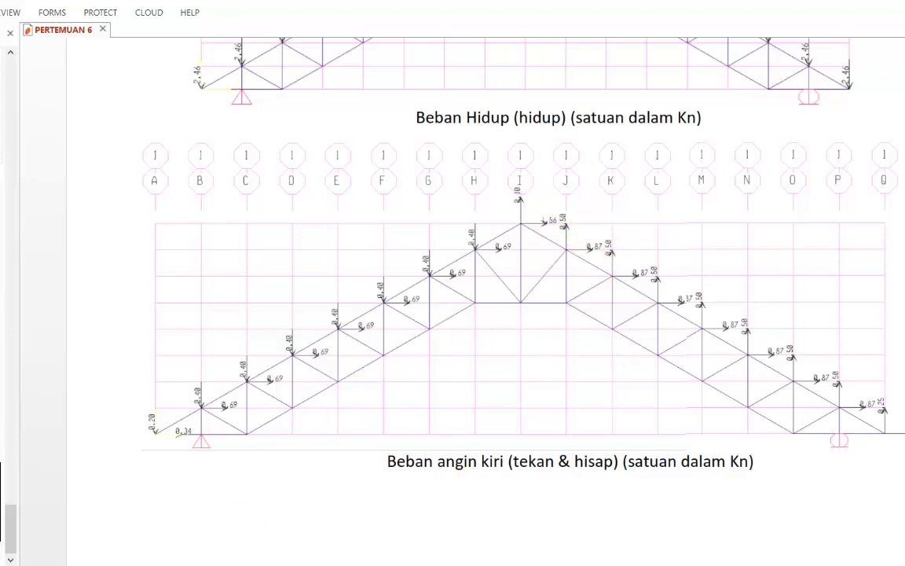
# Assign Angin Kiri joint forces of 0,87 kN in global X and 0,5 kN in global Z to the selected right-slope joints, replacing existing loads.
pyautogui.hotkey('alt', 'Tab')
pyautogui.click(264, 49)
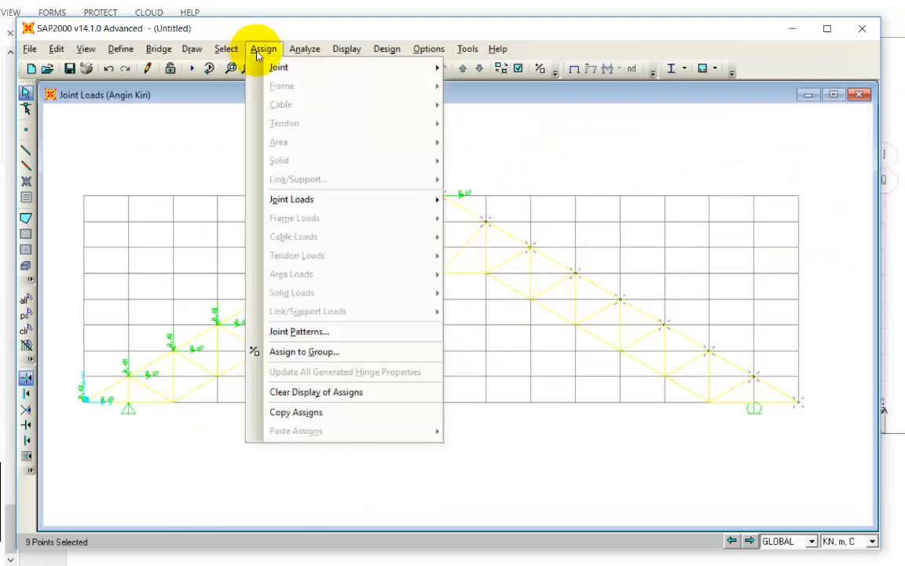
pyautogui.moveTo(416, 203)
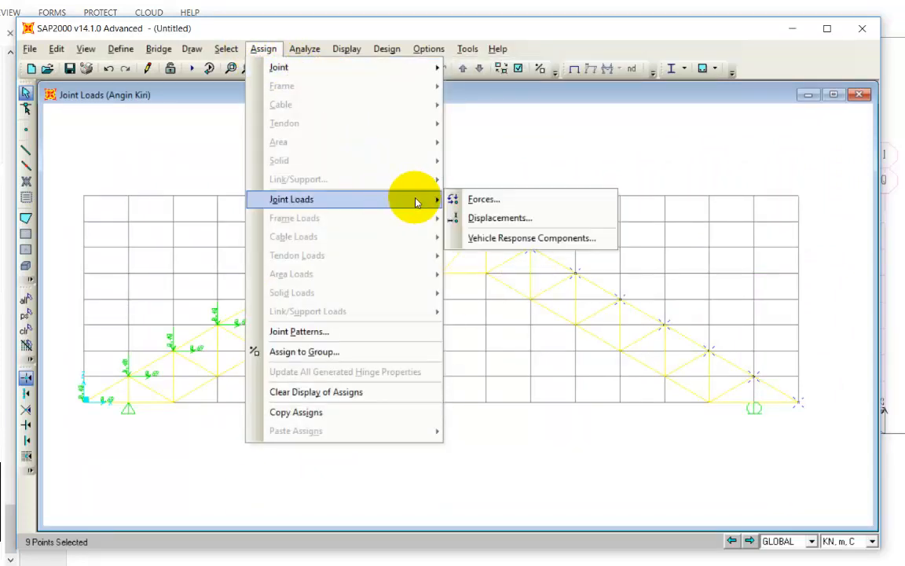
pyautogui.click(472, 198)
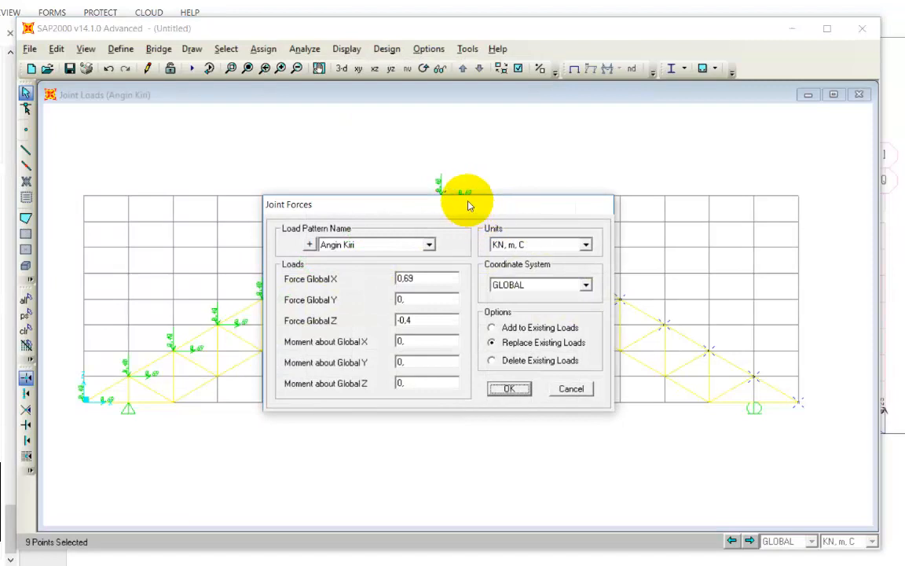
pyautogui.moveTo(469, 206); pyautogui.dragTo(285, 278)
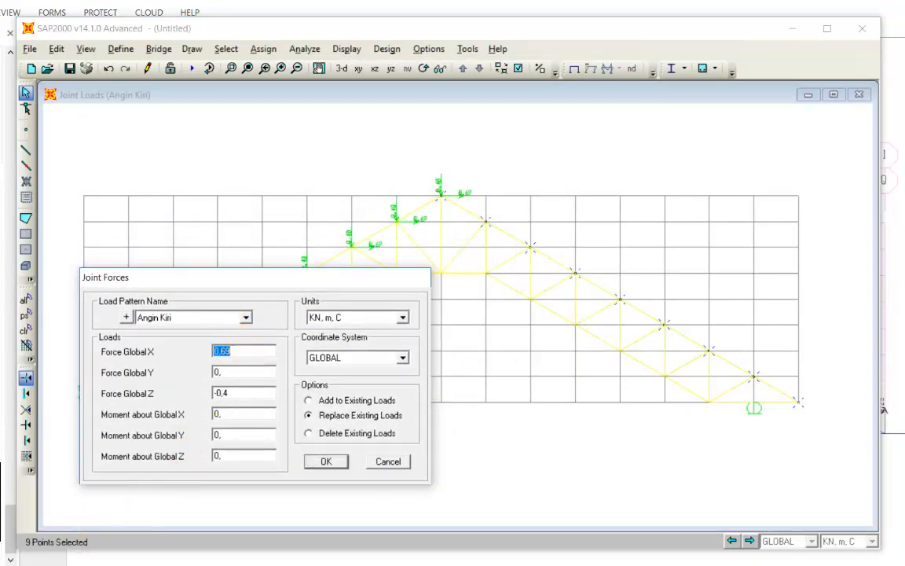
pyautogui.hotkey('alt', 'Tab')
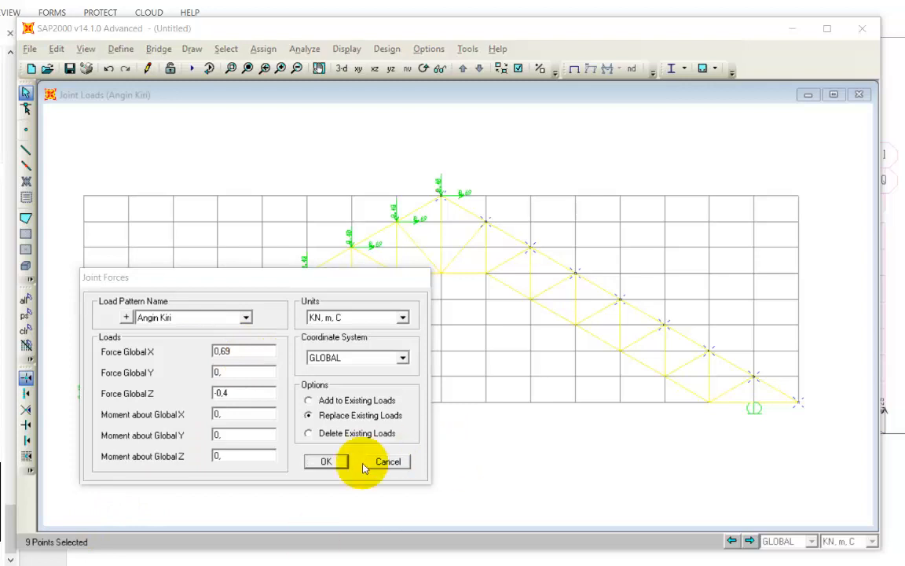
pyautogui.hotkey('alt', 'Tab')
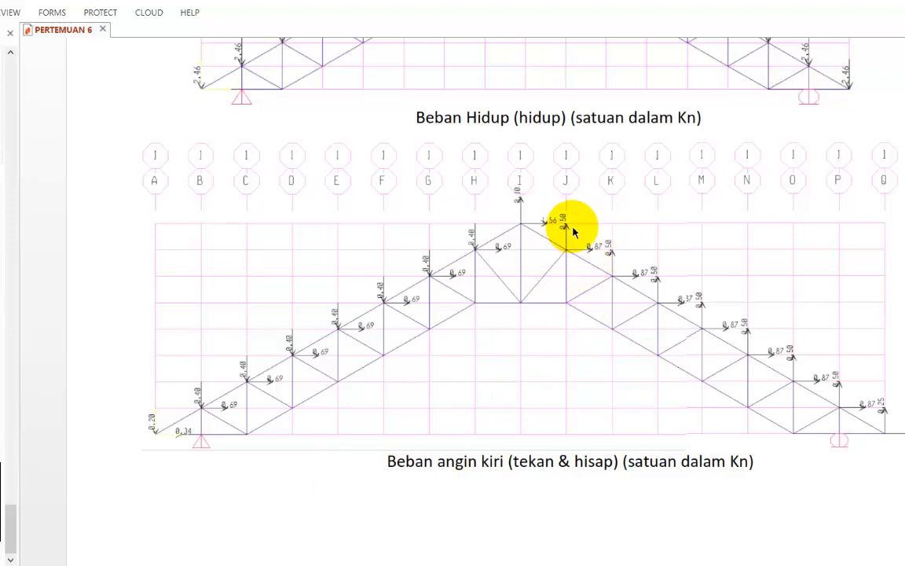
pyautogui.hotkey('alt', 'Tab')
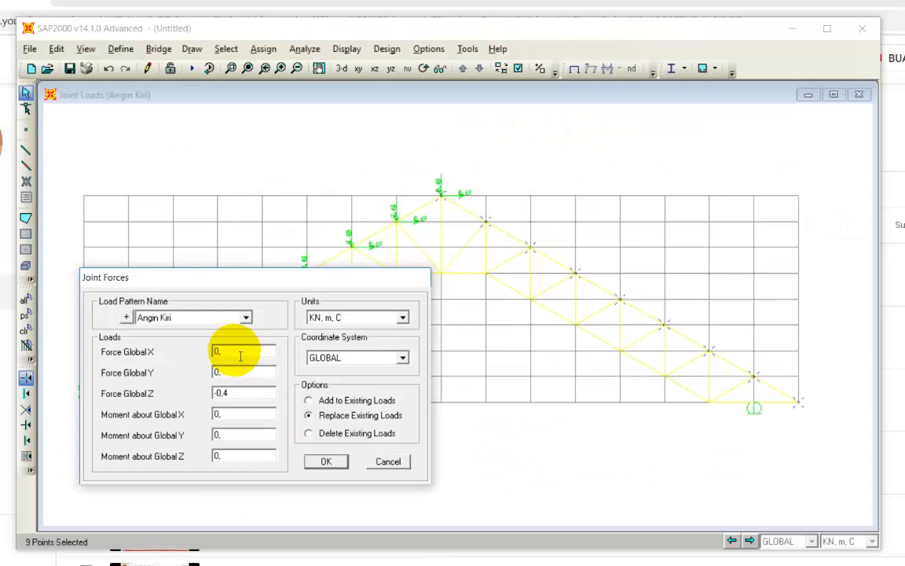
pyautogui.doubleClick(256, 394)
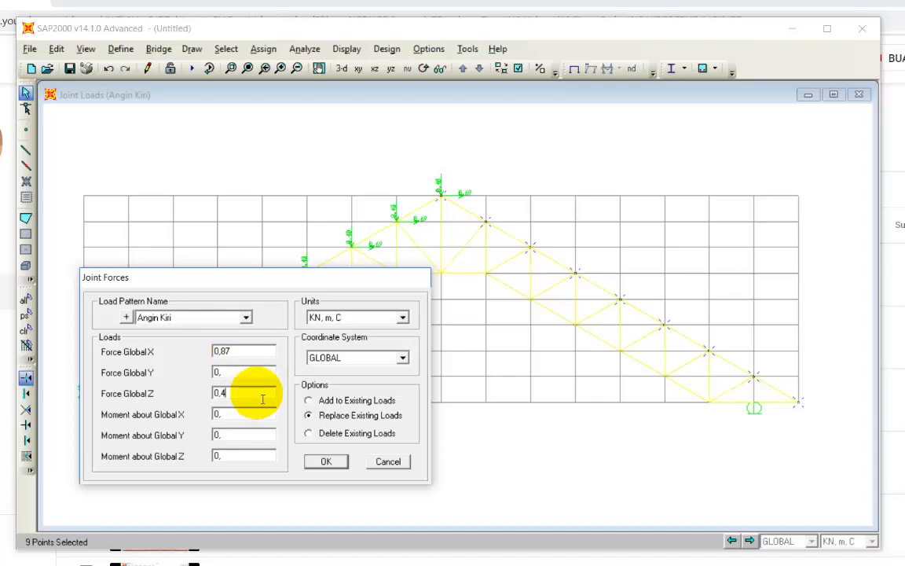
pyautogui.write('0,5')
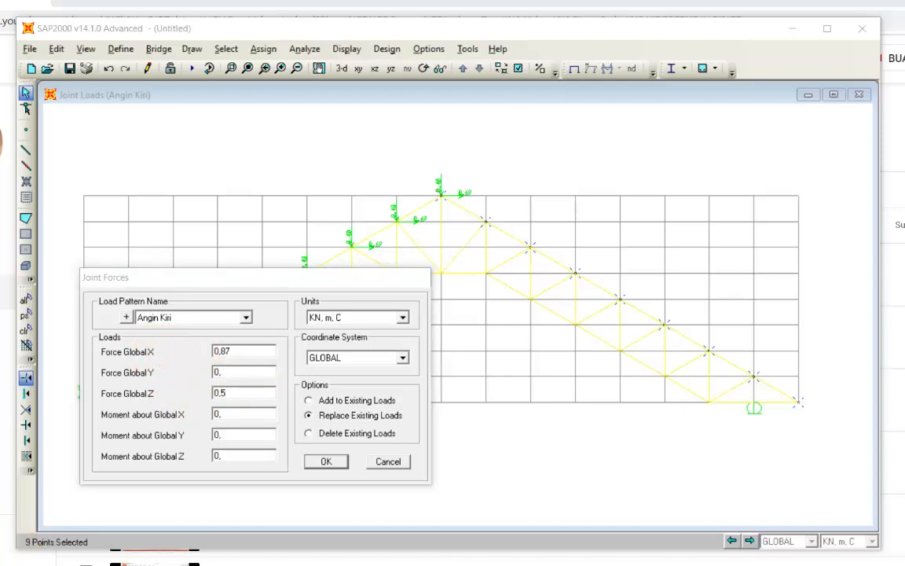
pyautogui.hotkey('alt', 'Tab')
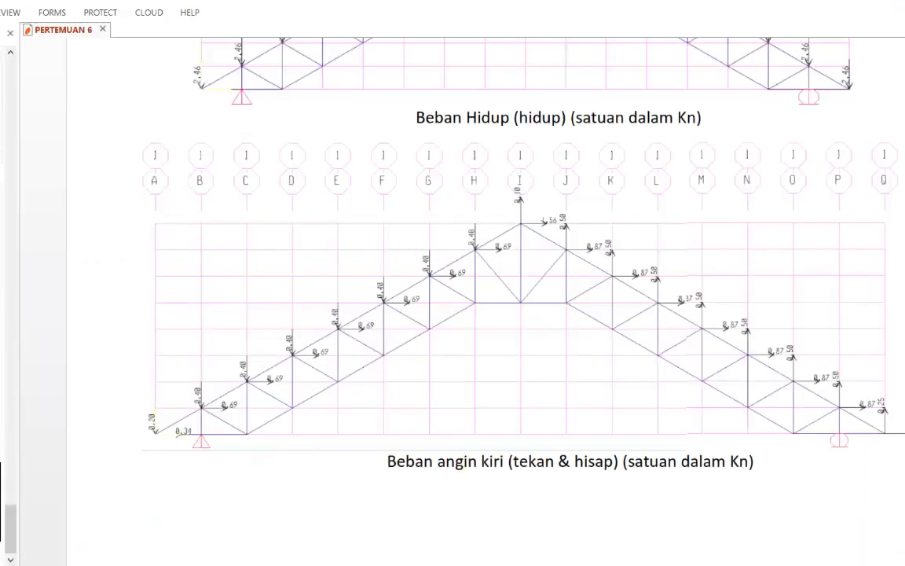
pyautogui.hotkey('alt', 'Tab')
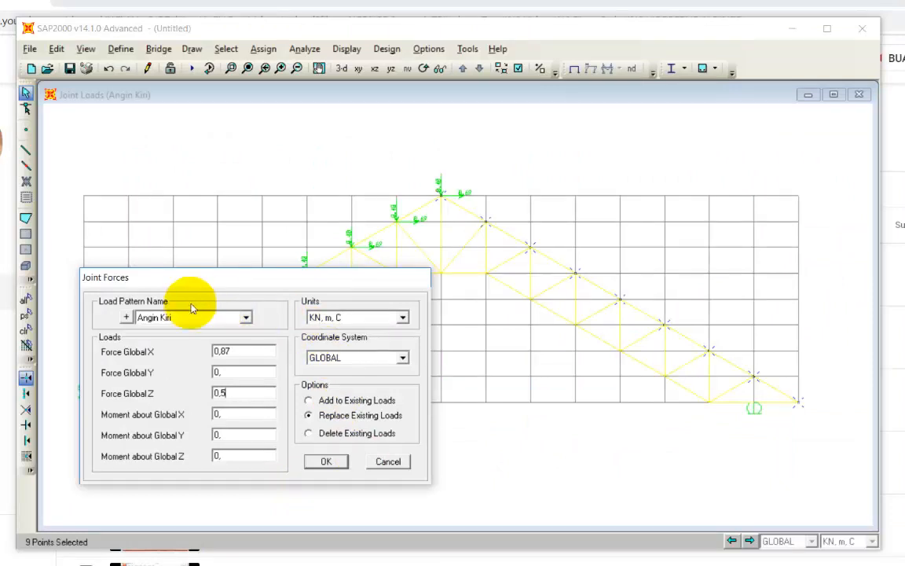
pyautogui.click(327, 461)
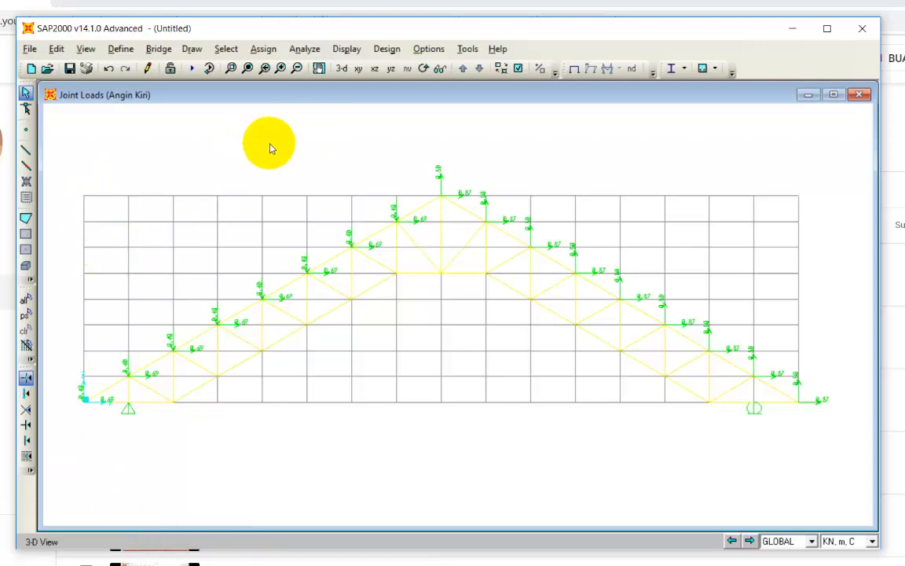
# Switch to the KUDA-KUDA BAJA model and unlock it, accepting deletion of its analysis results.
pyautogui.moveTo(2, 564)
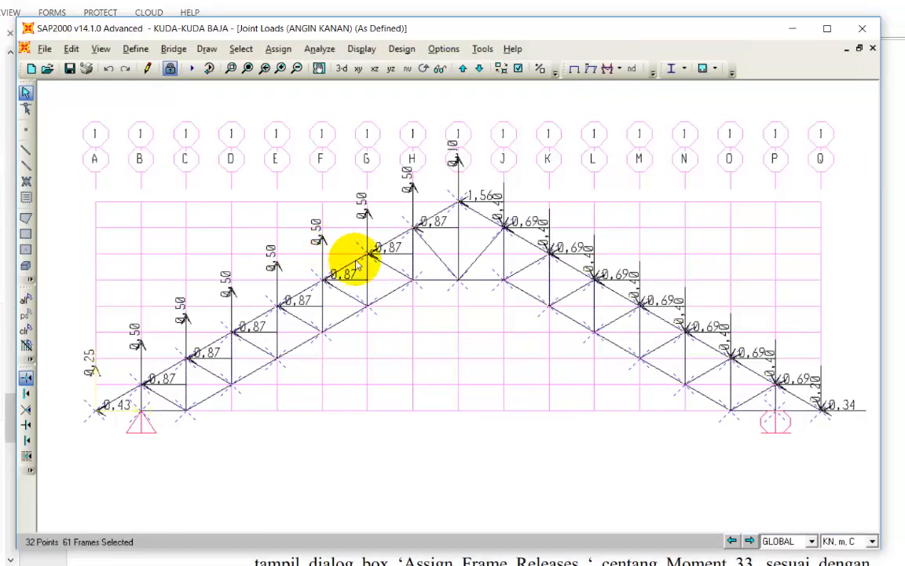
pyautogui.click(278, 50)
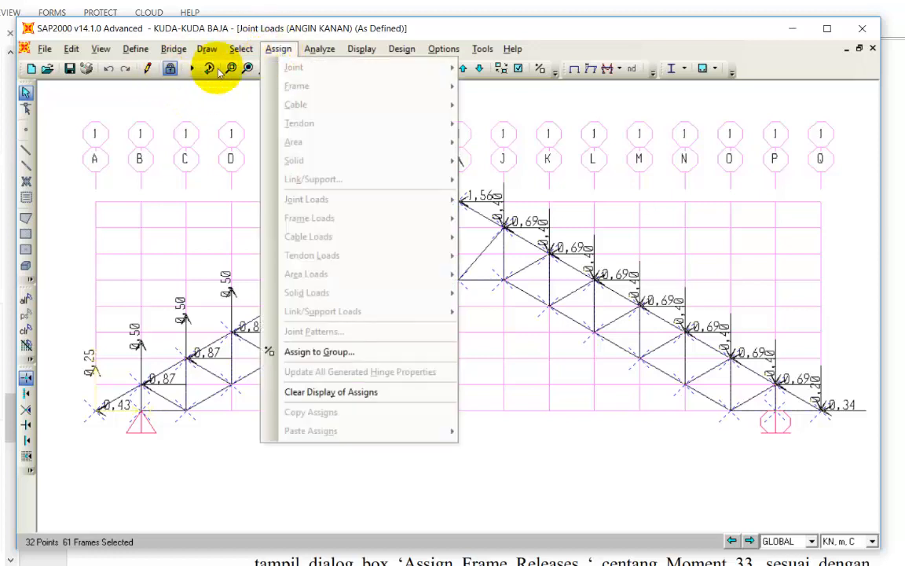
pyautogui.click(226, 28)
pyautogui.click(171, 70)
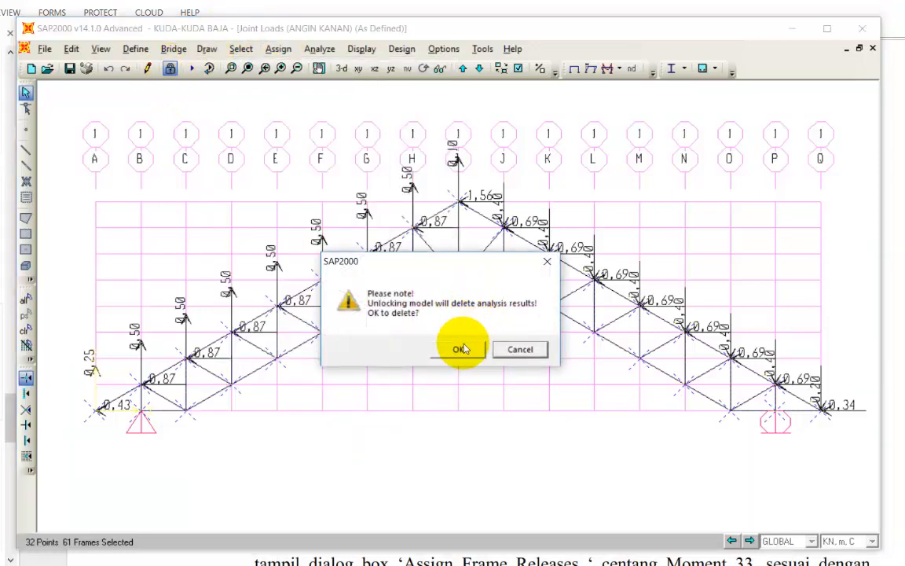
pyautogui.click(461, 347)
# Release Moment 33 (Major) at the start and end of all selected truss frames.
pyautogui.click(275, 49)
pyautogui.moveTo(314, 88)
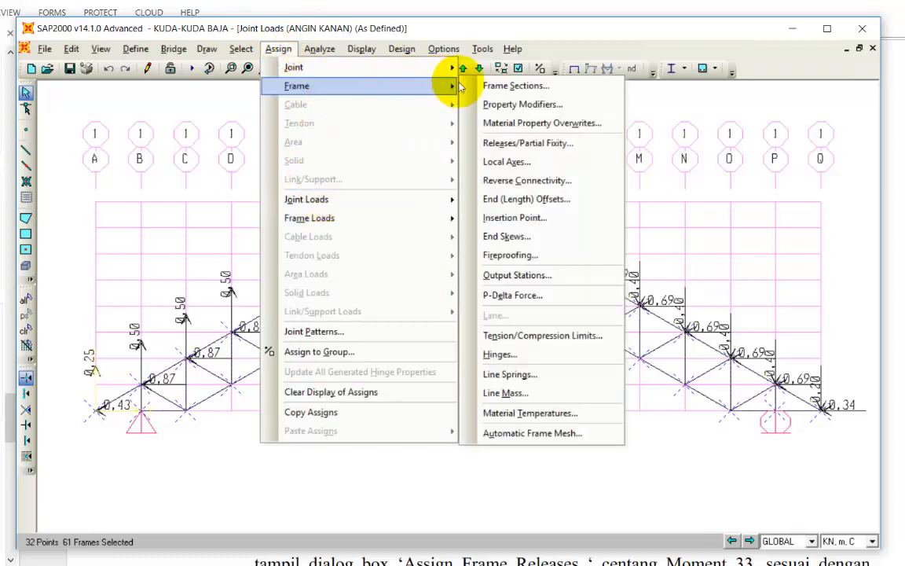
pyautogui.click(563, 145)
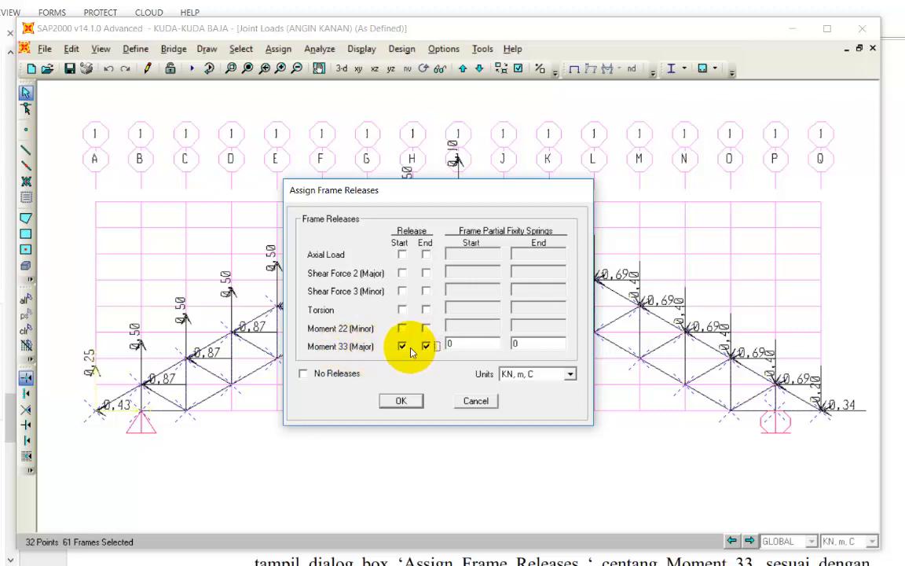
pyautogui.click(422, 400)
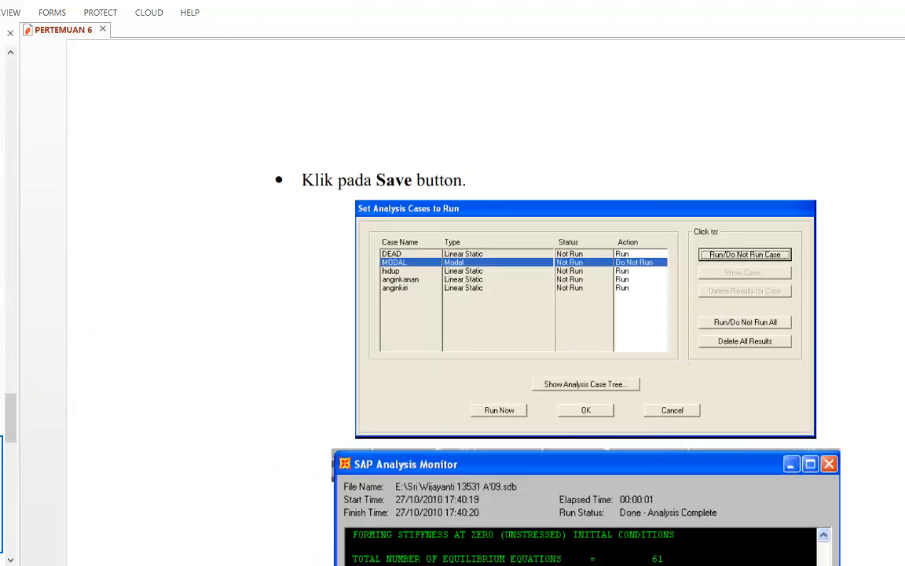
# Apply the Space Truss analysis preset to the SAP2000 model and clear UY, leaving only the UX and UZ degrees of freedom active.
pyautogui.scroll(-3, 404, 343)
pyautogui.scroll(-3, 95, 387)
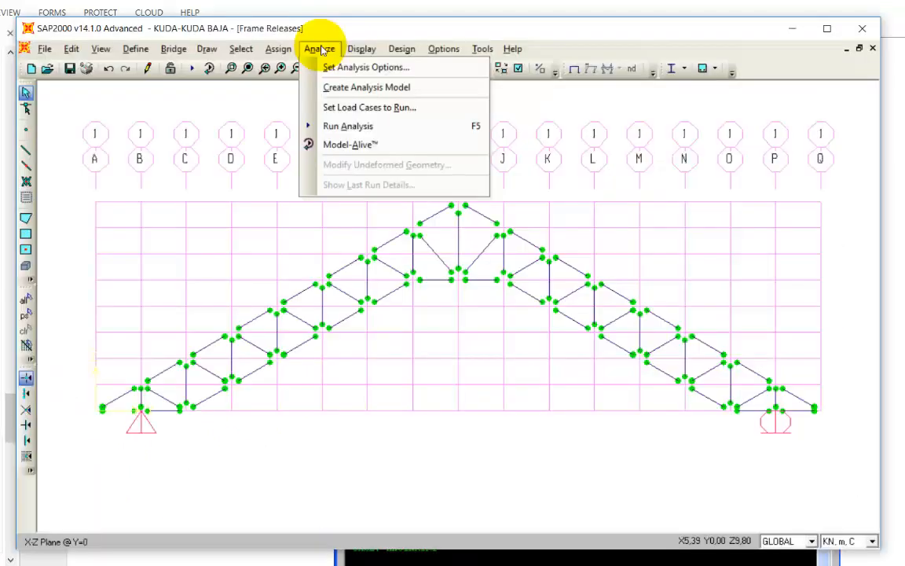
pyautogui.click(337, 69)
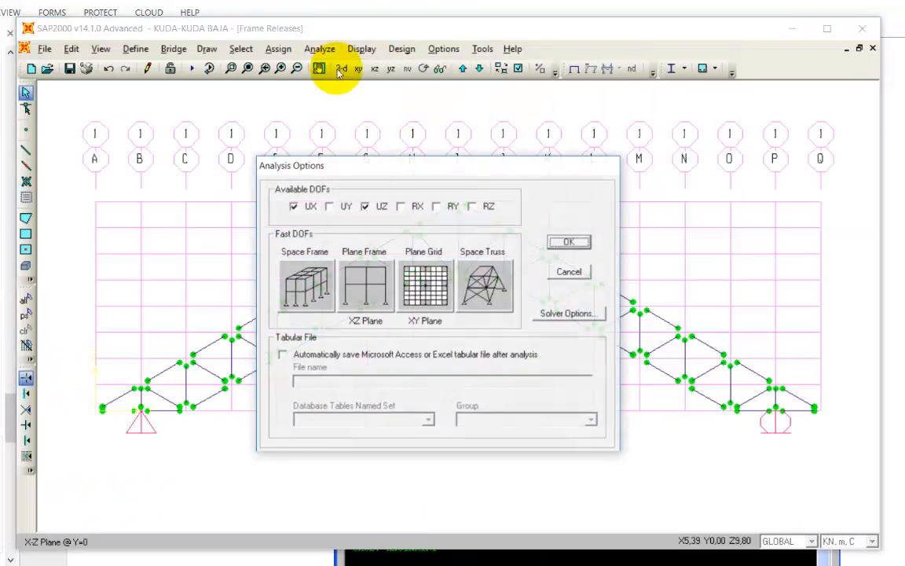
pyautogui.click(483, 291)
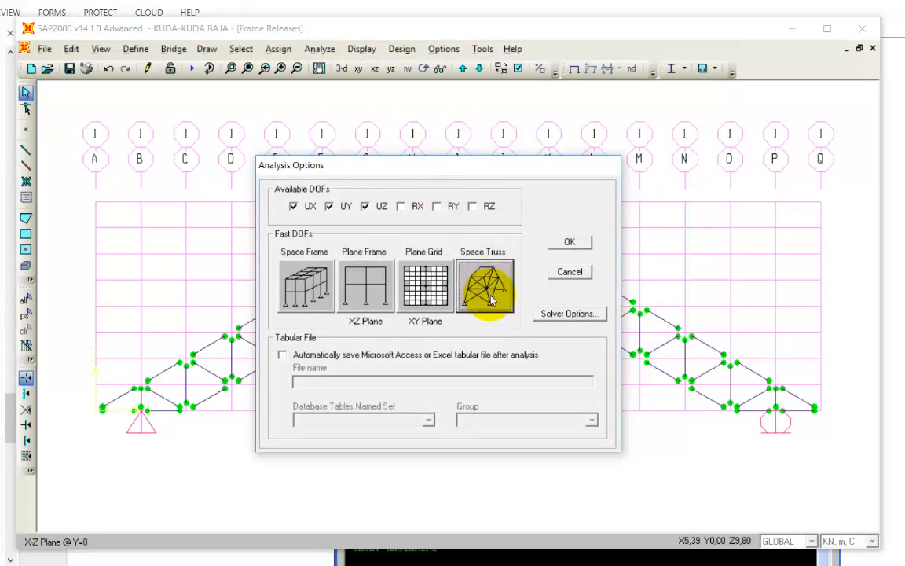
pyautogui.click(330, 206)
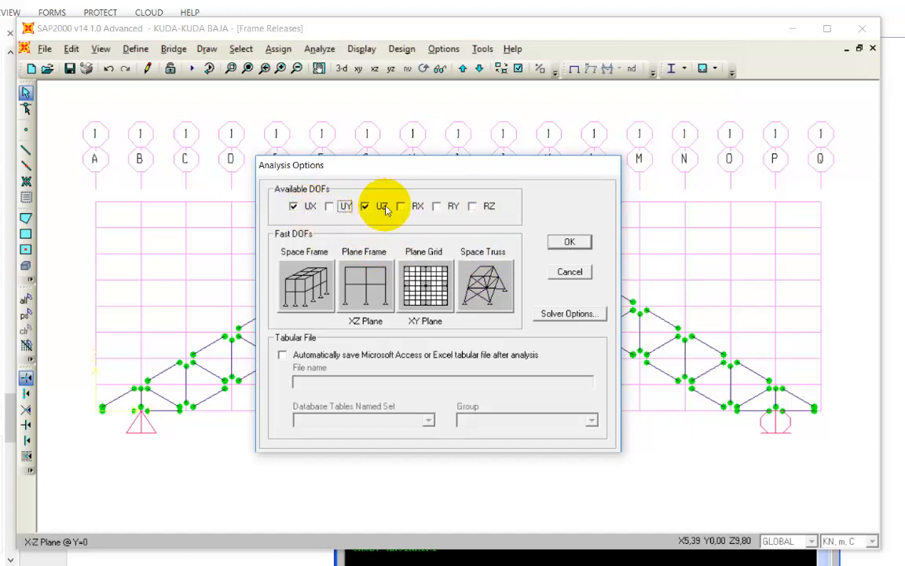
pyautogui.click(571, 241)
# Run the analysis with the MODAL case set to Do Not Run and the analysis monitor set to Always Show.
pyautogui.click(192, 69)
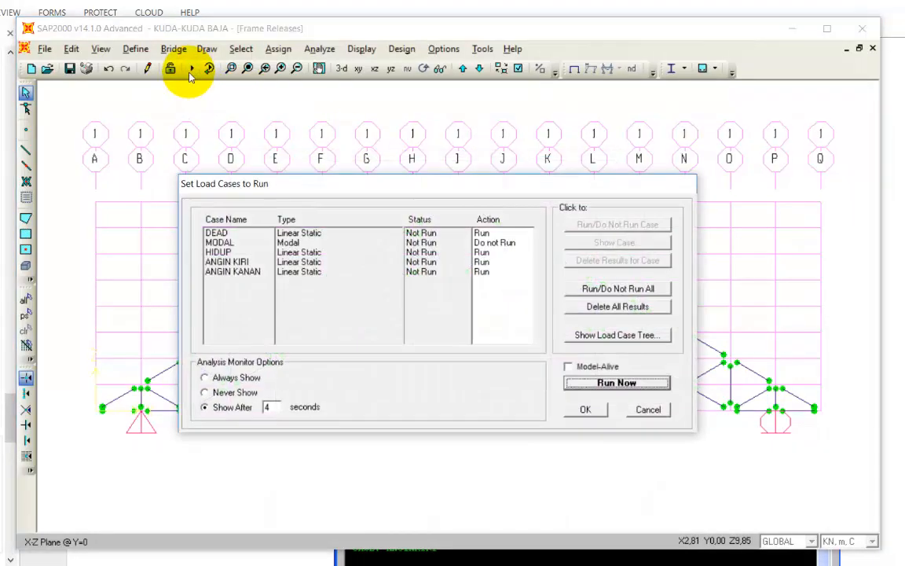
pyautogui.click(242, 381)
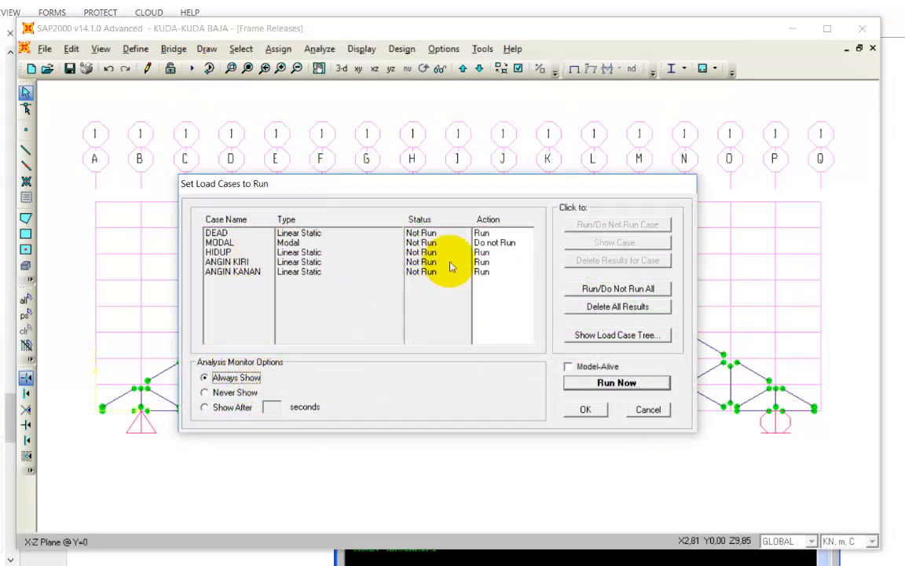
pyautogui.click(481, 243)
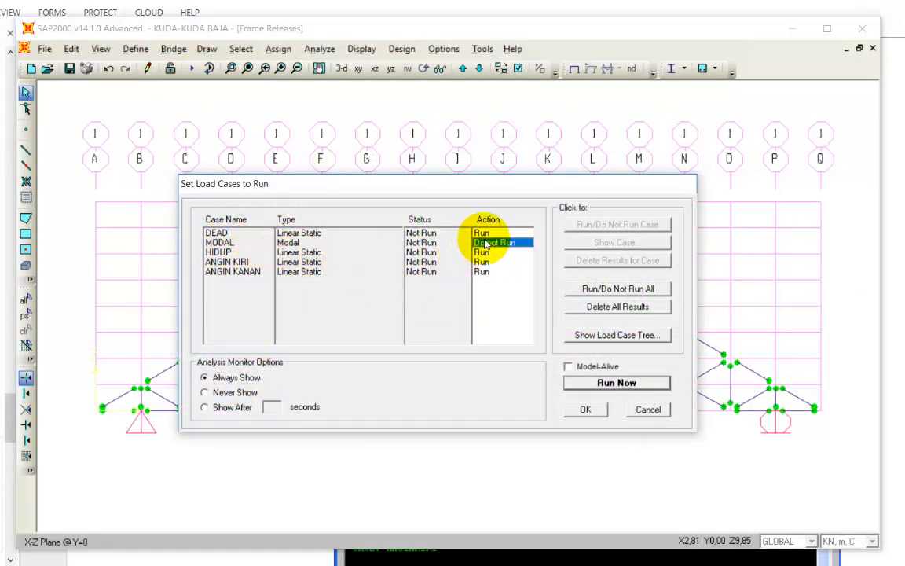
pyautogui.click(572, 226)
pyautogui.click(586, 226)
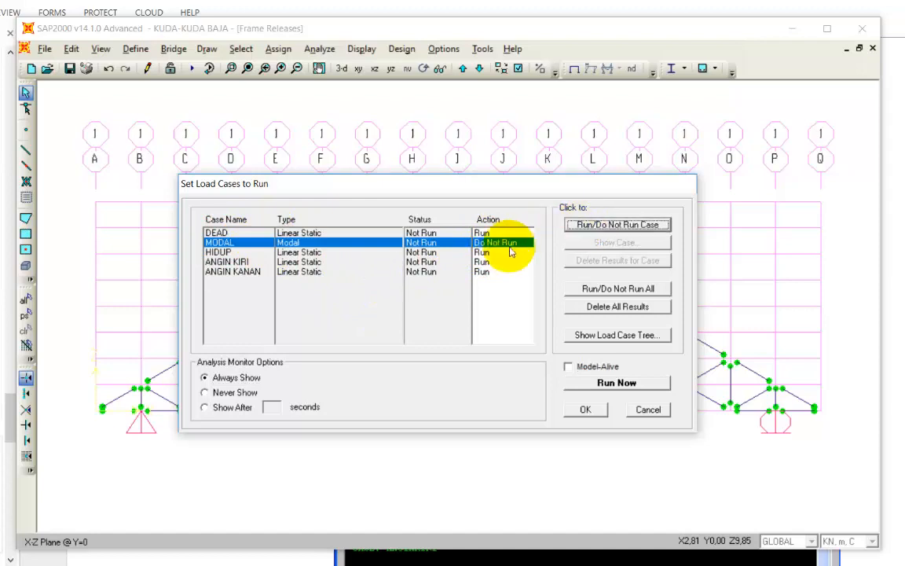
pyautogui.click(593, 386)
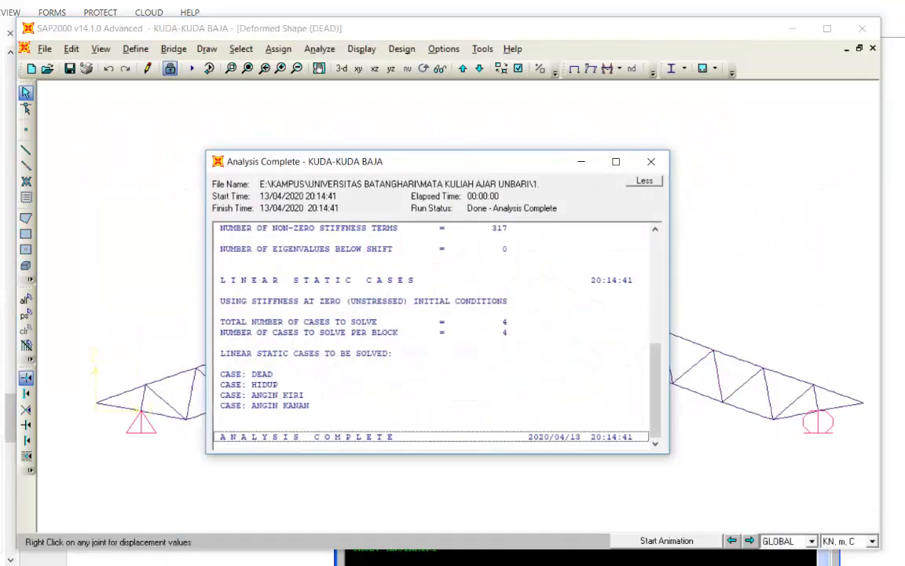
# Review the analysis log from the start of the run through the solved linear static cases, then close it.
pyautogui.moveTo(651, 387); pyautogui.dragTo(398, 301)
pyautogui.click(319, 313)
pyautogui.scroll(-6, 319, 319)
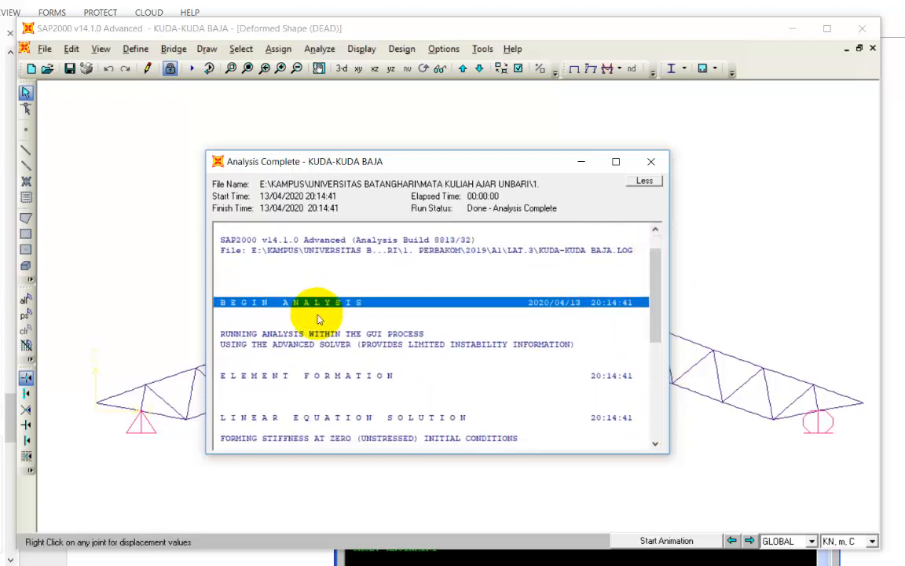
pyautogui.scroll(-2, 314, 348)
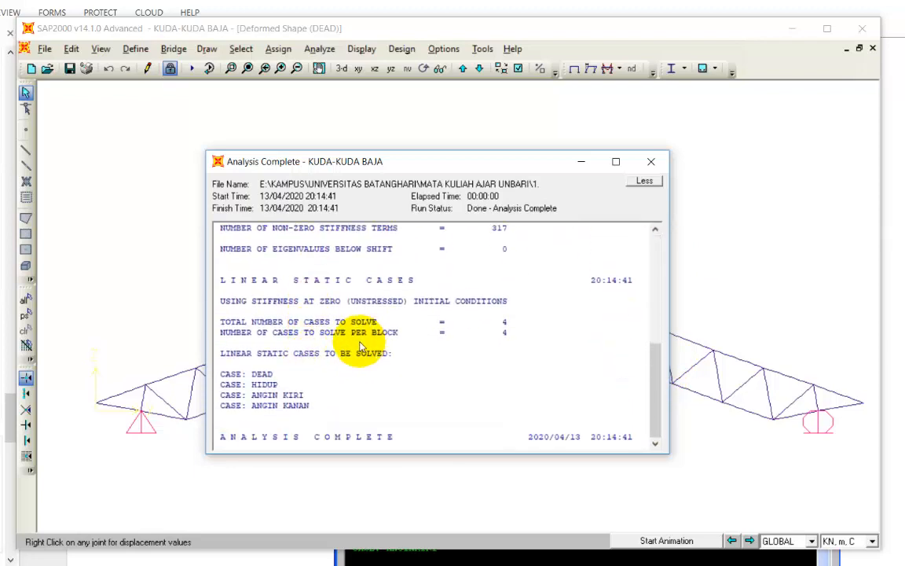
pyautogui.click(652, 161)
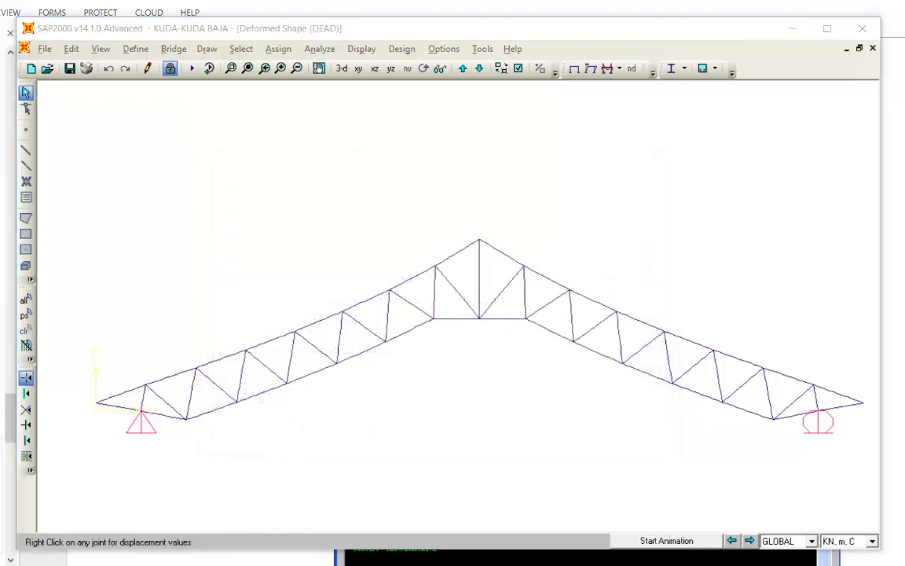
# Display the frames' Axial Force diagram for COMB2 with the Fill Diagram option.
pyautogui.click(361, 49)
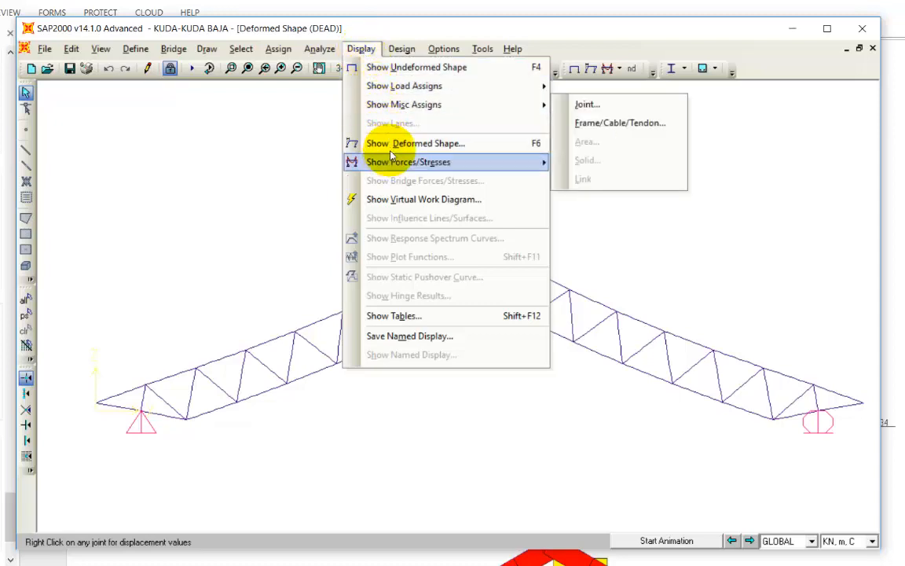
pyautogui.click(461, 28)
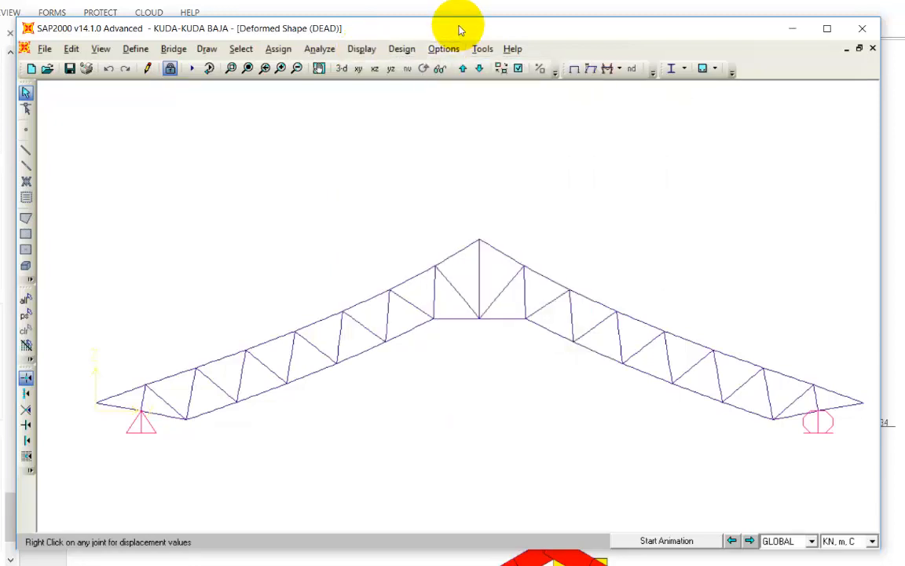
pyautogui.click(366, 50)
pyautogui.moveTo(414, 162)
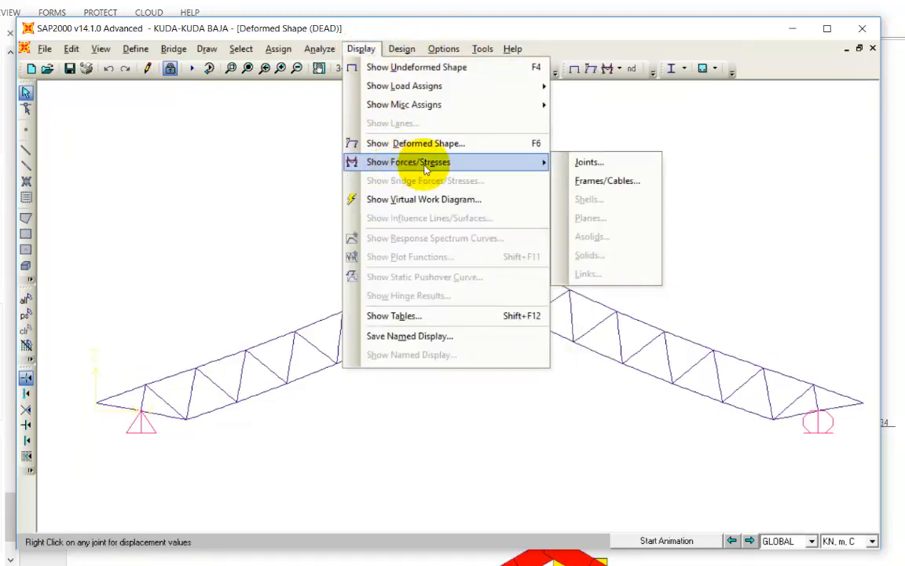
pyautogui.click(600, 185)
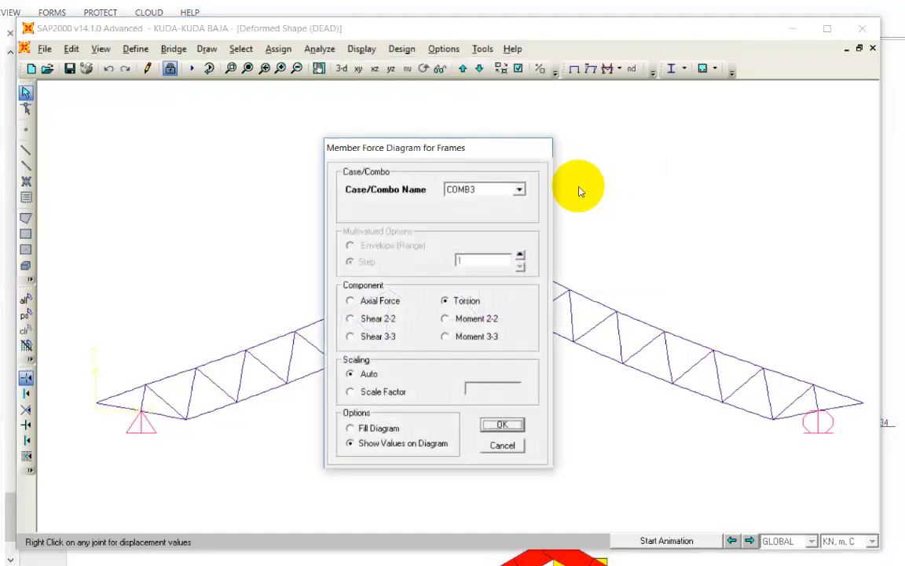
pyautogui.moveTo(574, 157); pyautogui.dragTo(743, 143)
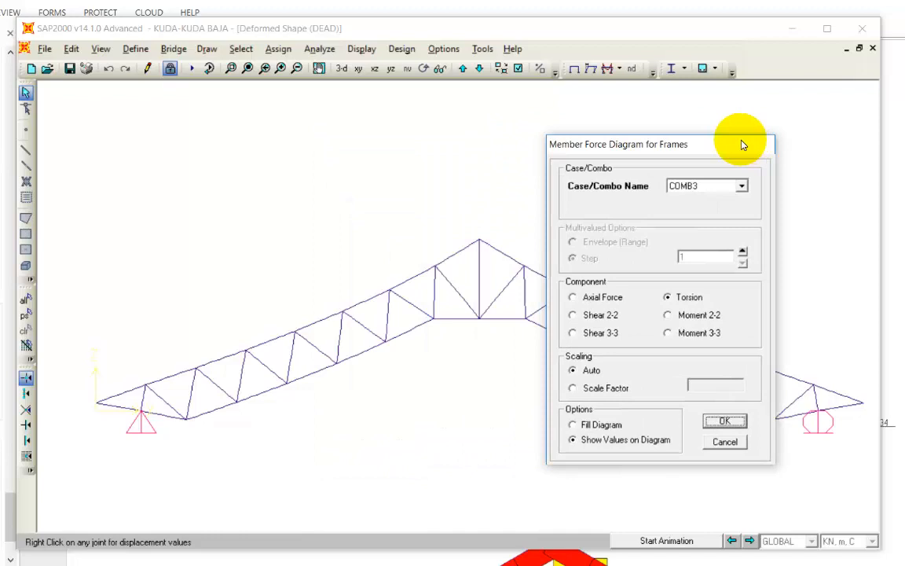
pyautogui.click(740, 186)
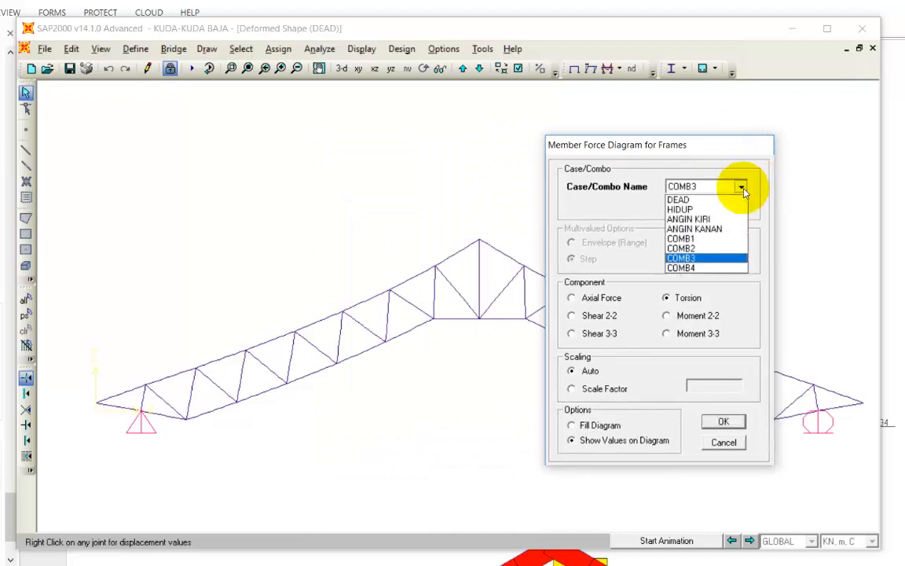
pyautogui.click(696, 248)
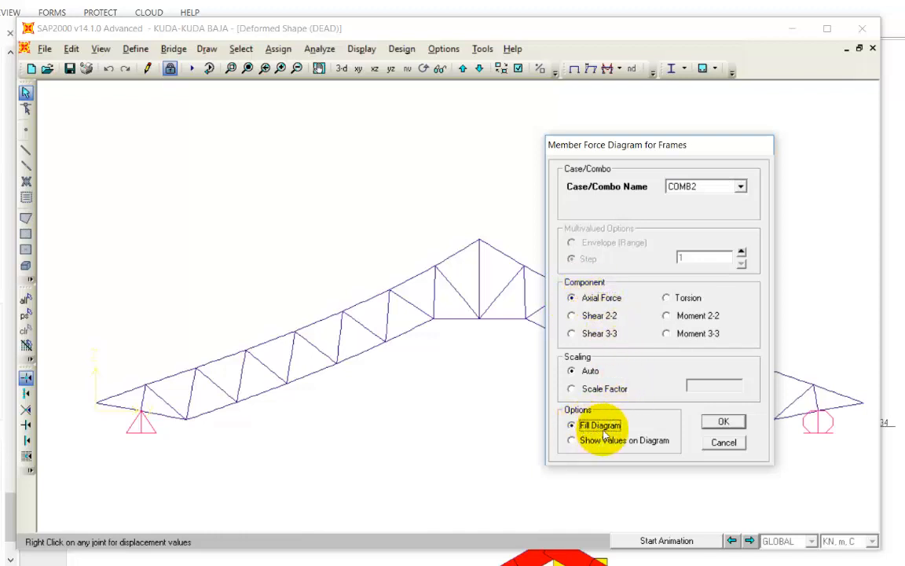
pyautogui.click(724, 423)
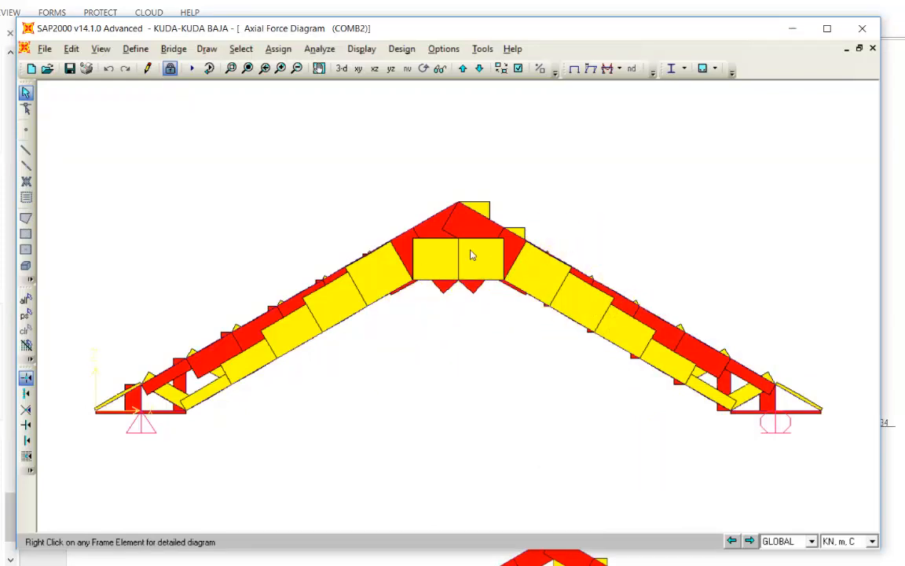
pyautogui.click(362, 50)
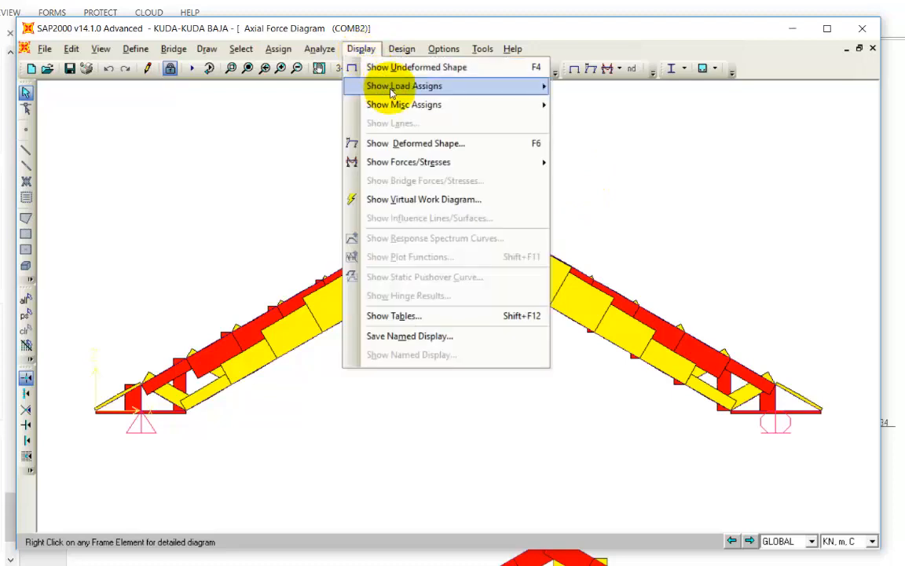
pyautogui.moveTo(395, 91)
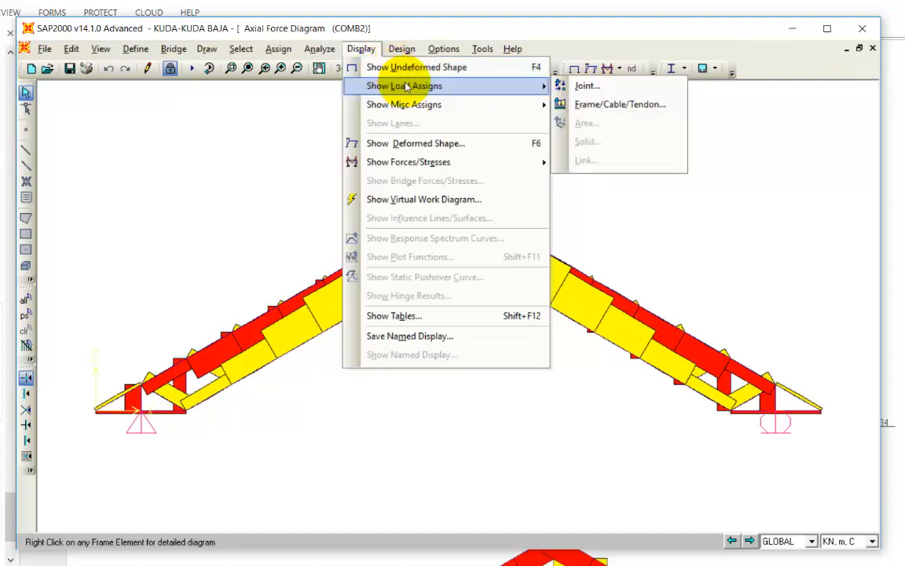
pyautogui.click(601, 108)
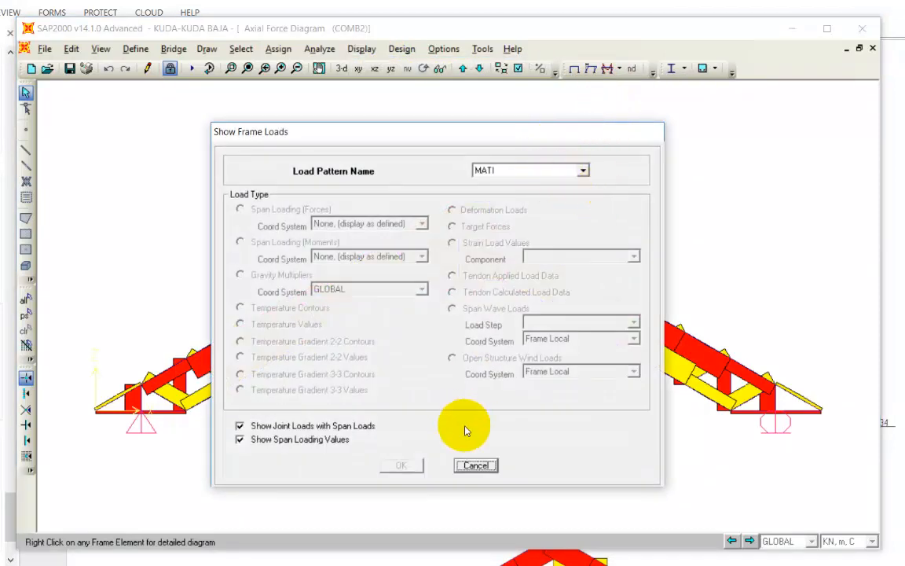
pyautogui.click(476, 465)
# Display the COMB2 Axial Force diagram of the frames with Show Values on Diagram instead of filled shapes.
pyautogui.click(360, 49)
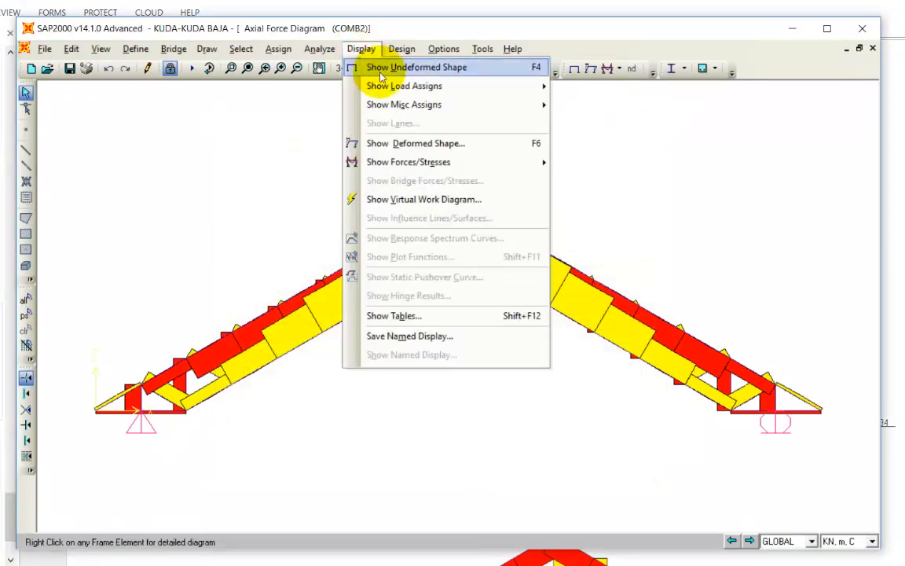
pyautogui.moveTo(432, 165)
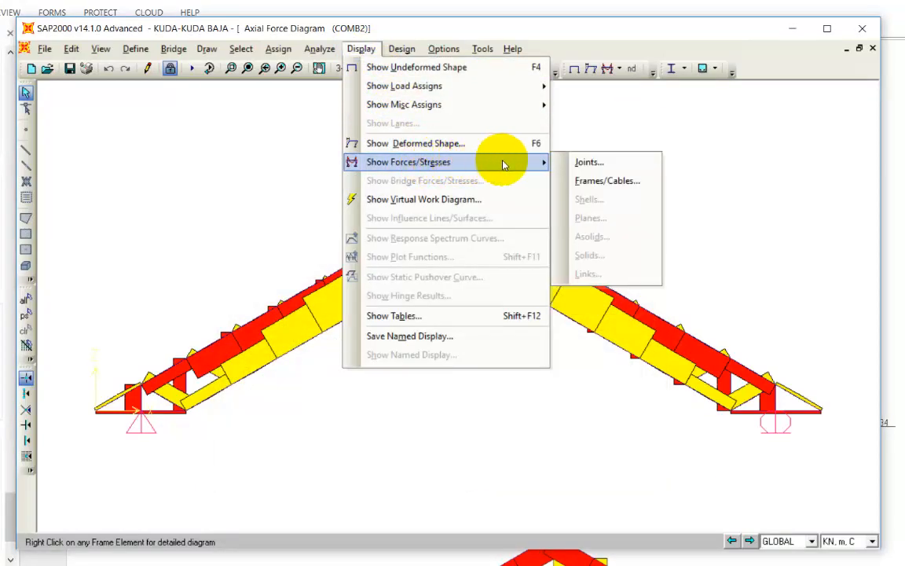
pyautogui.click(607, 182)
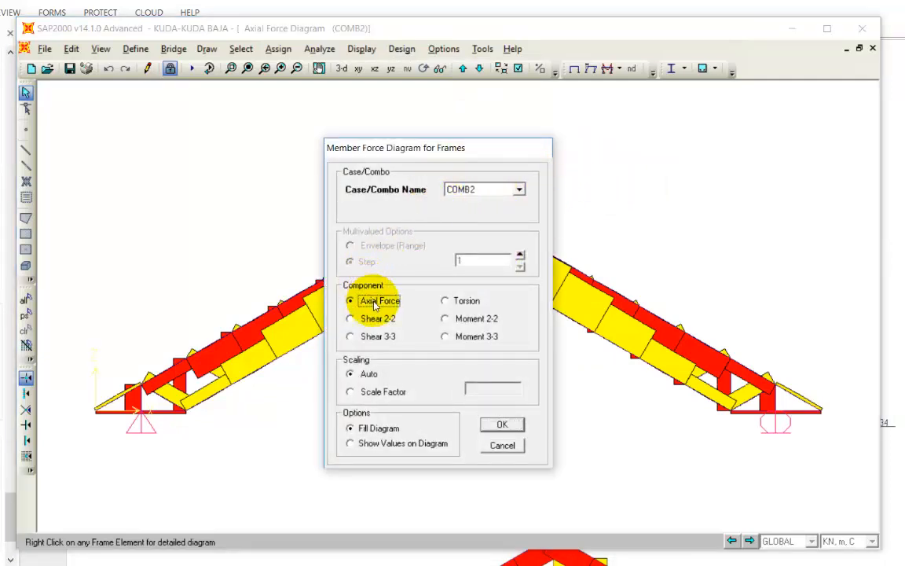
pyautogui.click(351, 443)
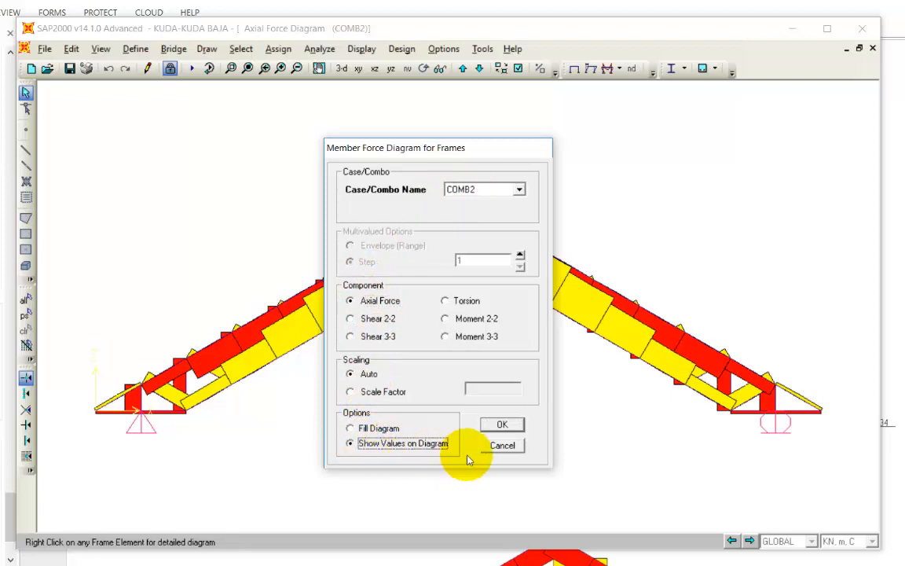
pyautogui.click(506, 426)
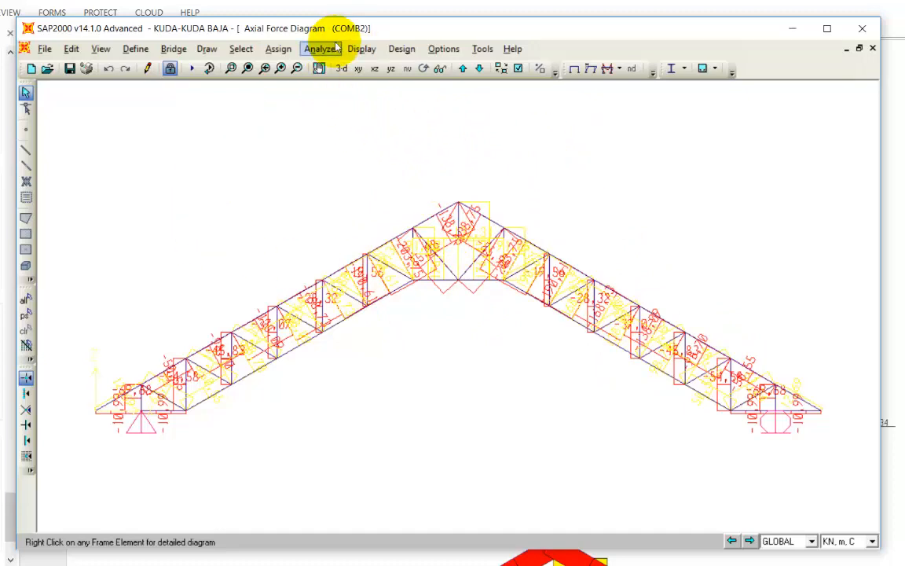
# Display the joint reaction forces for COMB3 as arrows.
pyautogui.click(362, 48)
pyautogui.moveTo(434, 166)
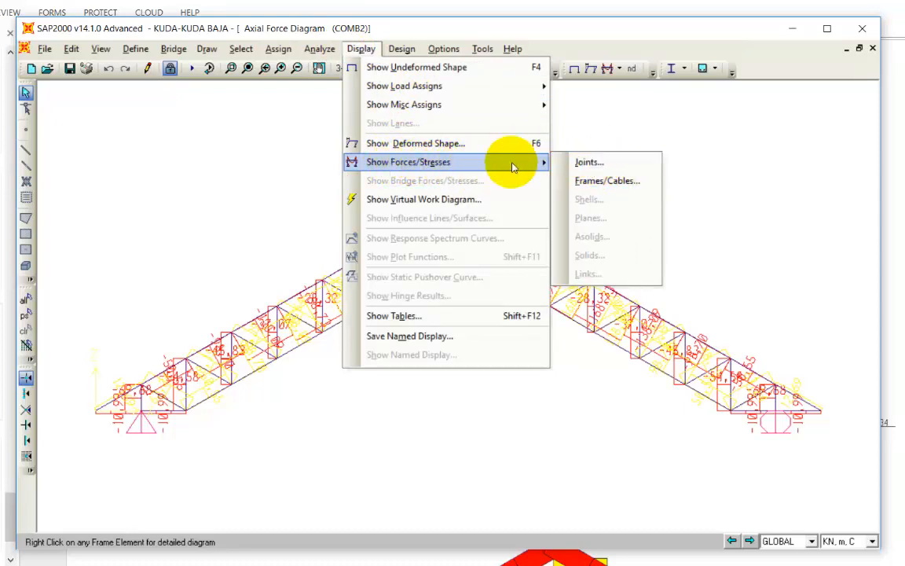
pyautogui.click(586, 162)
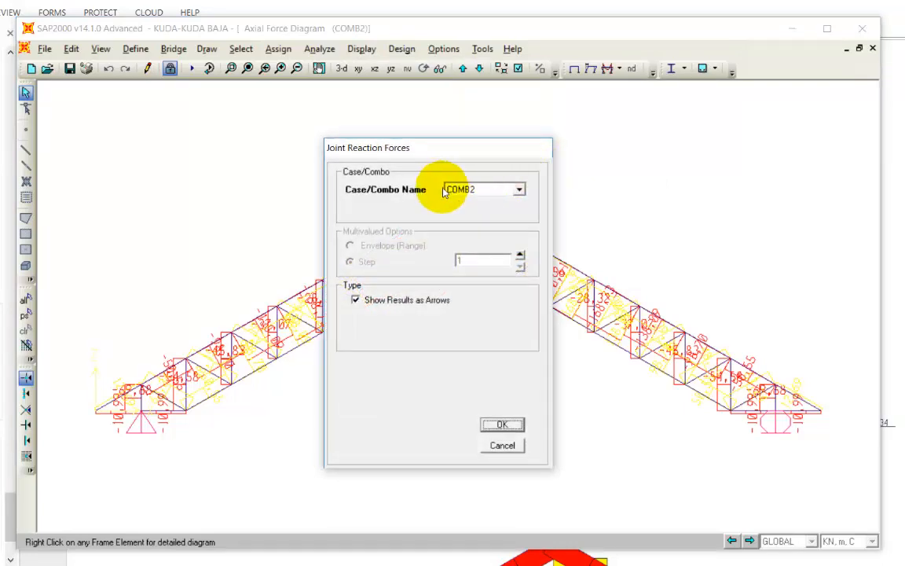
pyautogui.click(491, 191)
pyautogui.click(476, 259)
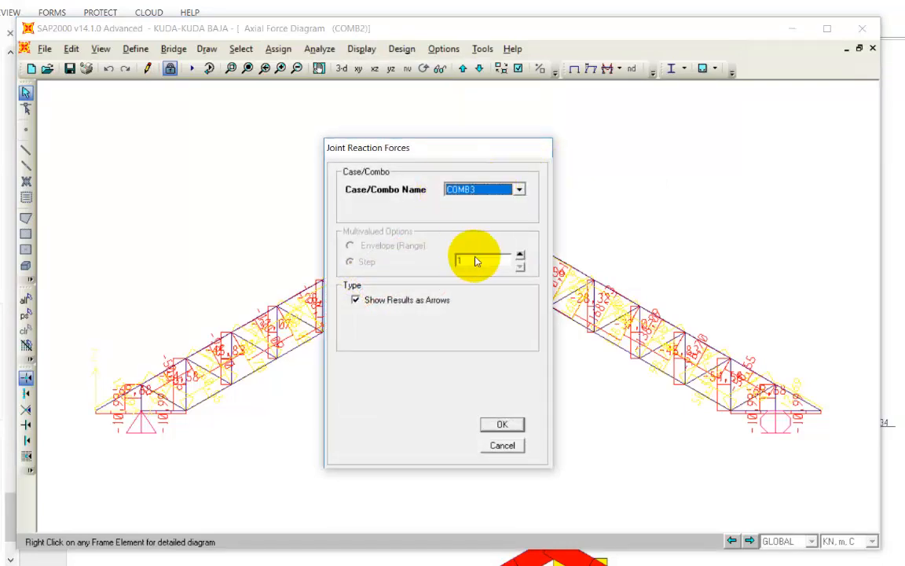
pyautogui.click(500, 425)
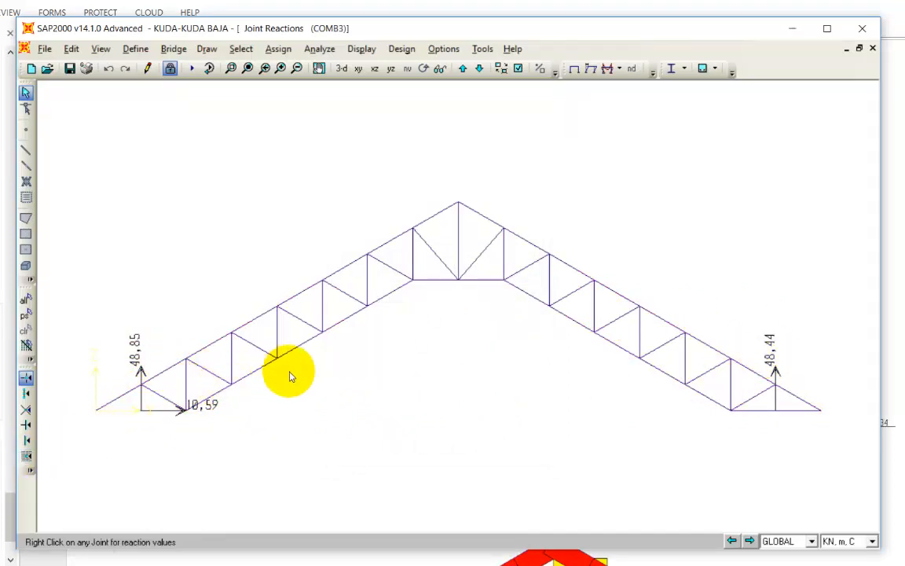
# Check the support reaction example and the top-chord steel design data in the PERTEMUAN 6 guide, and return to SAP2000.
pyautogui.click(2, 487)
pyautogui.scroll(-10, 357, 400)
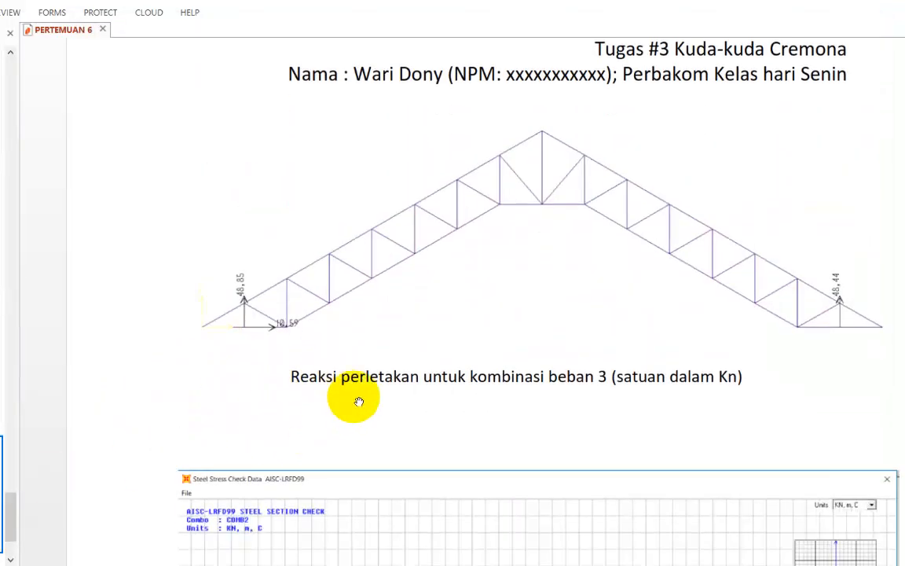
pyautogui.scroll(-3, 259, 314)
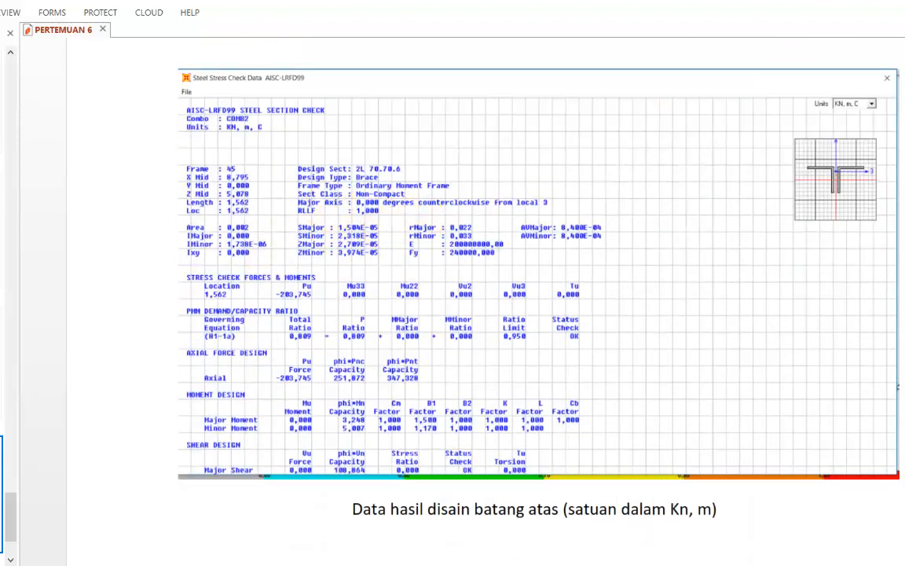
pyautogui.hotkey('alt', 'Tab')
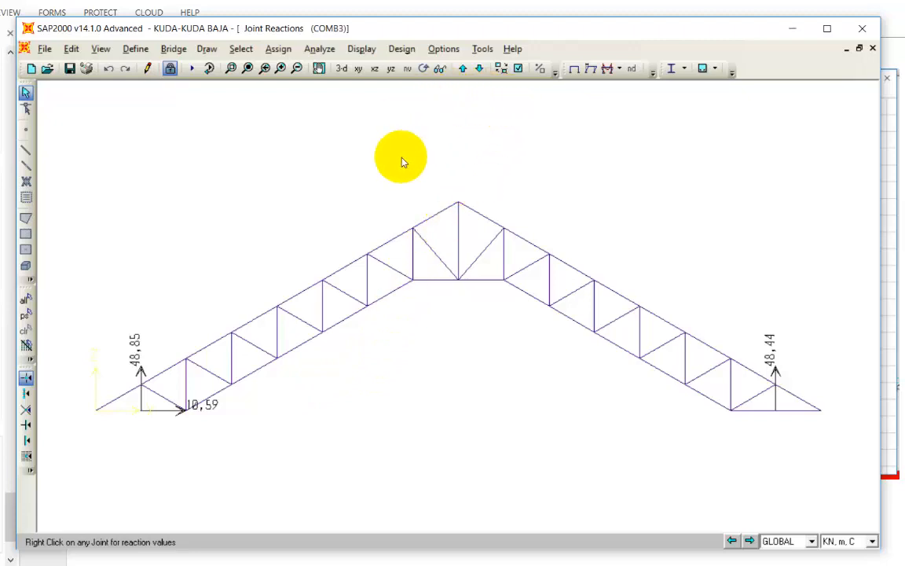
# Check the truss design notes in the PERTEMUAN 6 guide and set the steel frame design code to AISC-LRFD99 in SAP2000.
pyautogui.hotkey('alt', 'Tab')
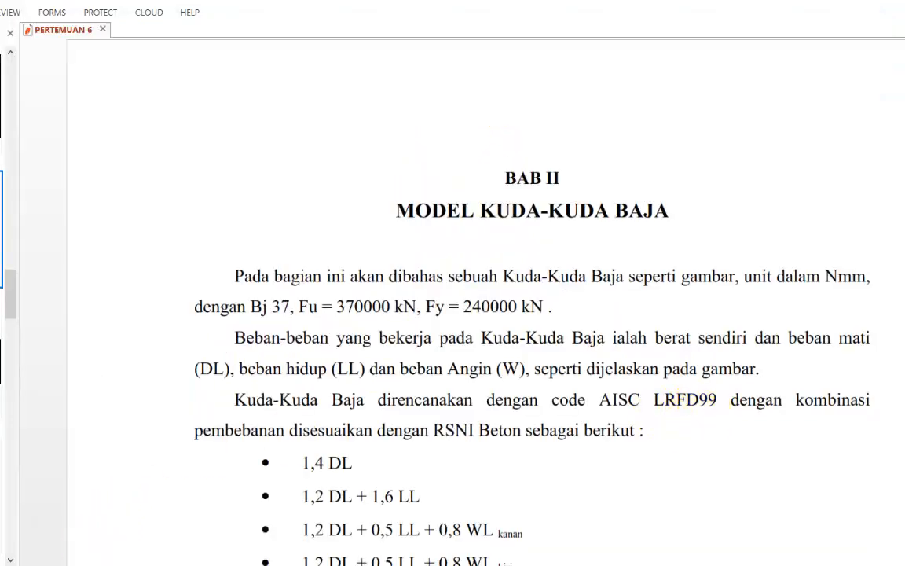
pyautogui.hotkey('alt', 'Tab')
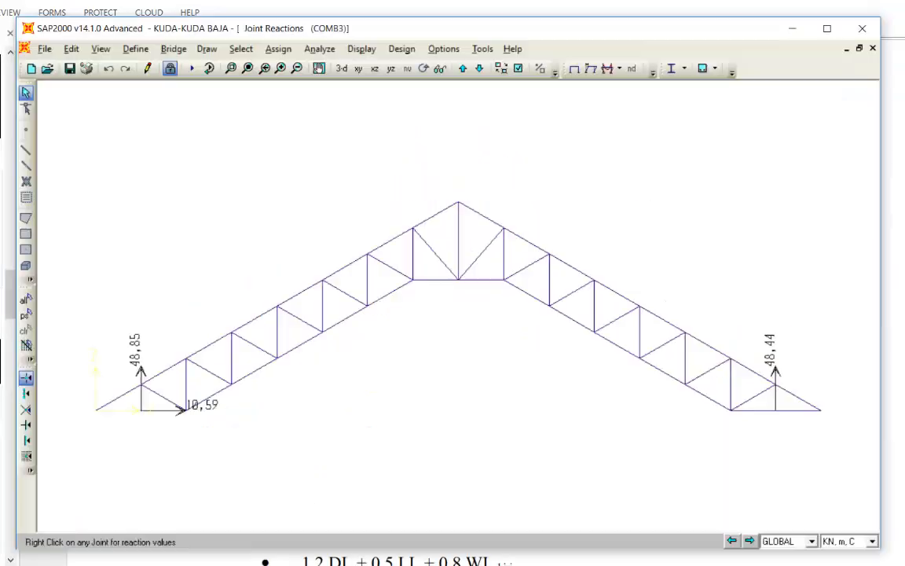
pyautogui.click(446, 50)
pyautogui.moveTo(415, 52)
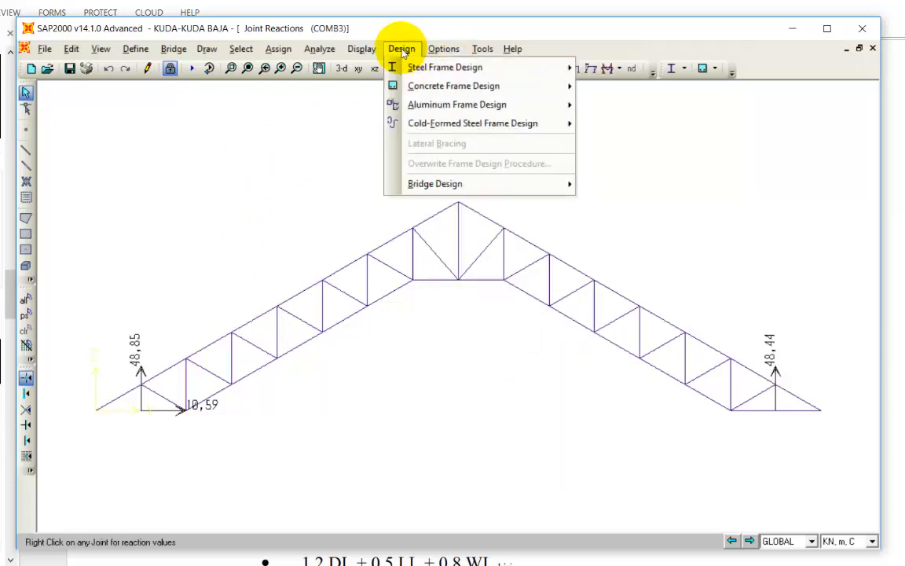
pyautogui.moveTo(439, 66)
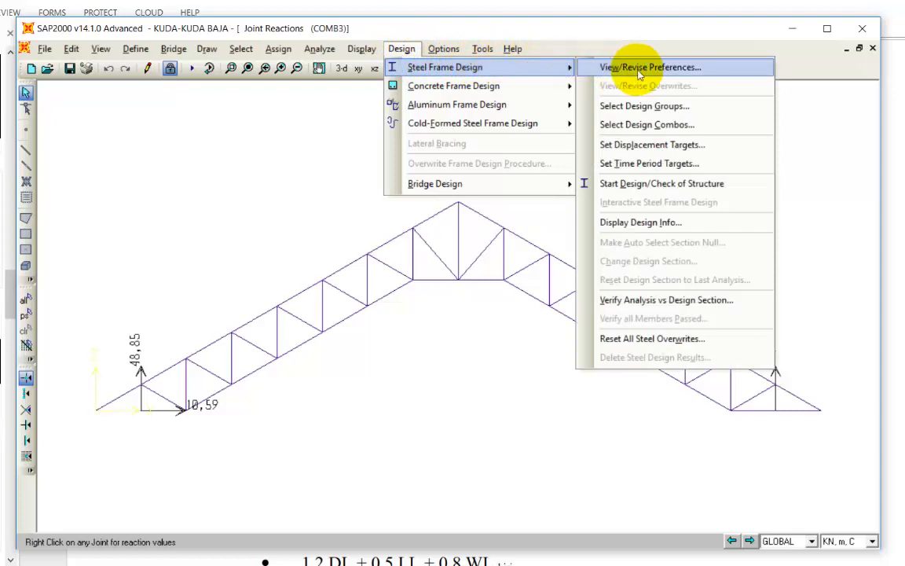
pyautogui.click(685, 69)
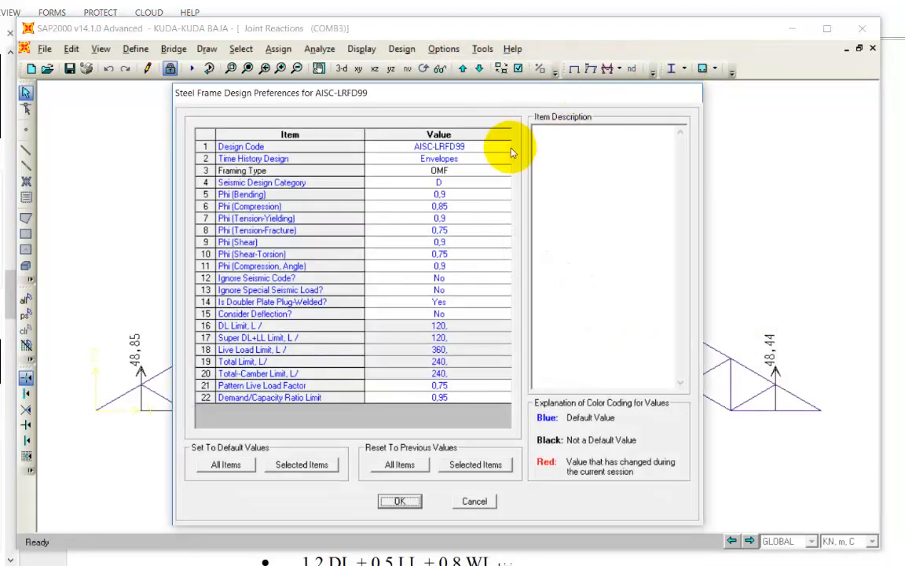
pyautogui.click(511, 148)
pyautogui.click(505, 148)
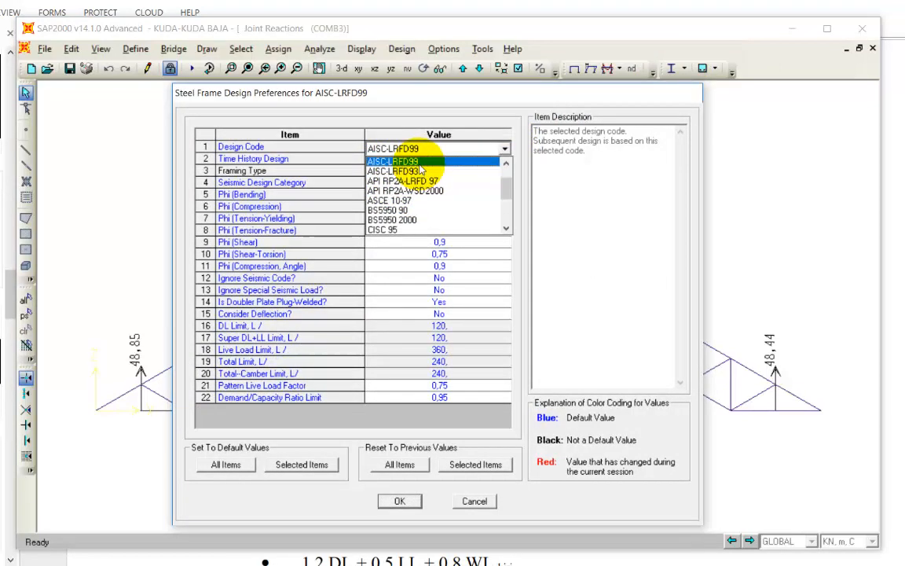
pyautogui.click(393, 161)
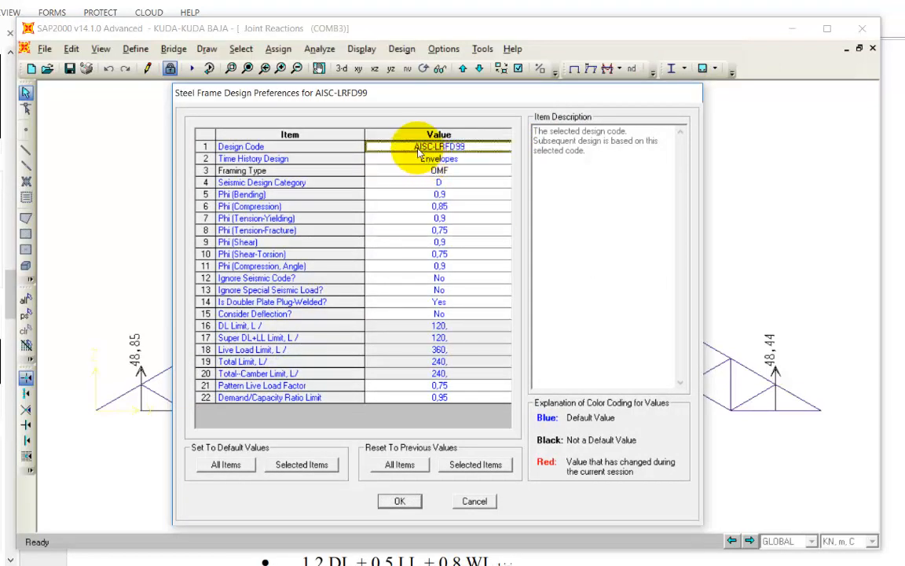
pyautogui.click(400, 501)
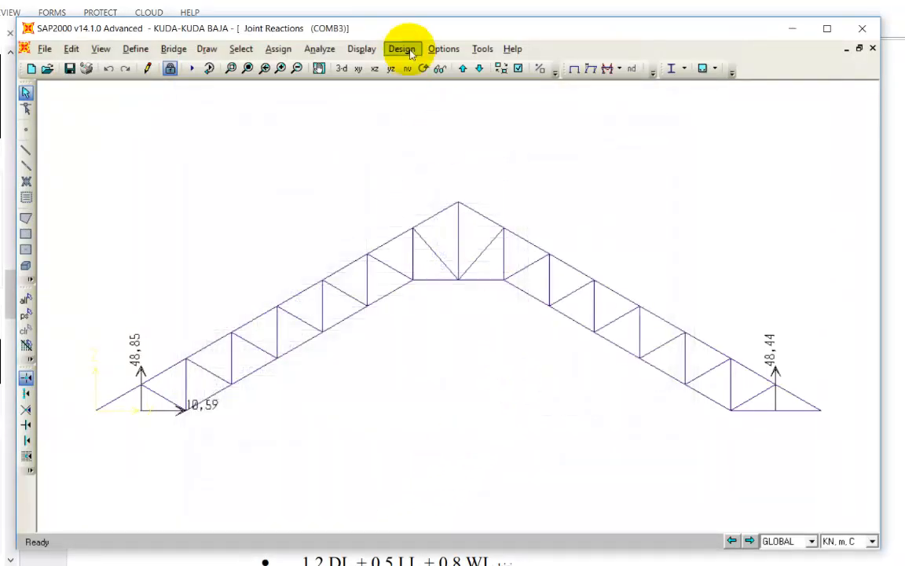
# Add COMB1 through COMB4 as Strength design load combinations for steel, keeping automatic code-based combinations off.
pyautogui.click(401, 50)
pyautogui.moveTo(413, 64)
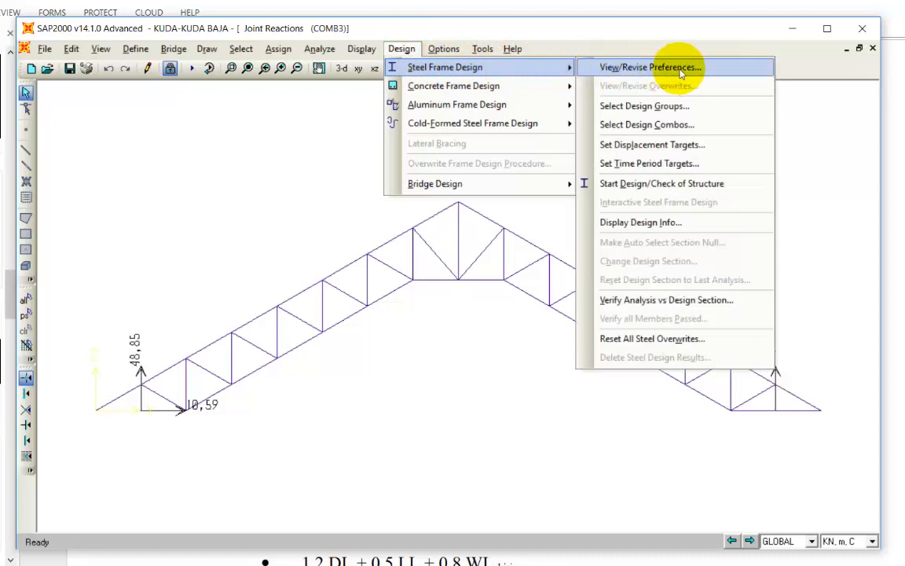
pyautogui.click(675, 124)
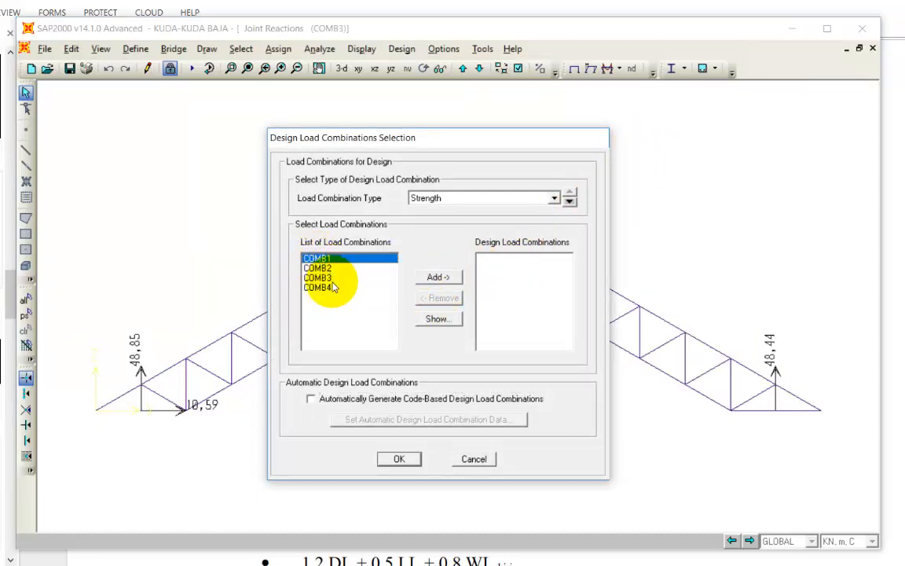
pyautogui.keyDown('shift'); pyautogui.click(317, 286); pyautogui.keyUp('shift')
pyautogui.click(434, 277)
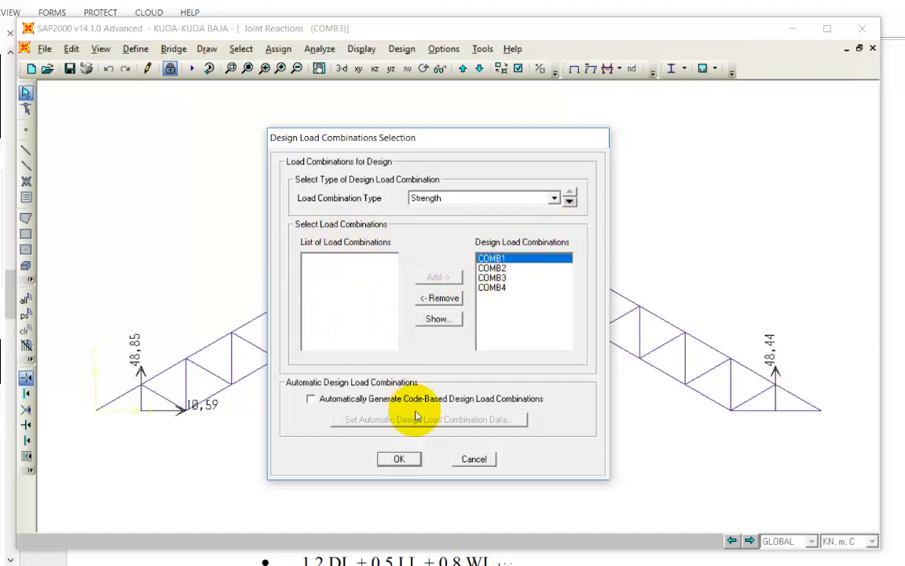
pyautogui.click(311, 399)
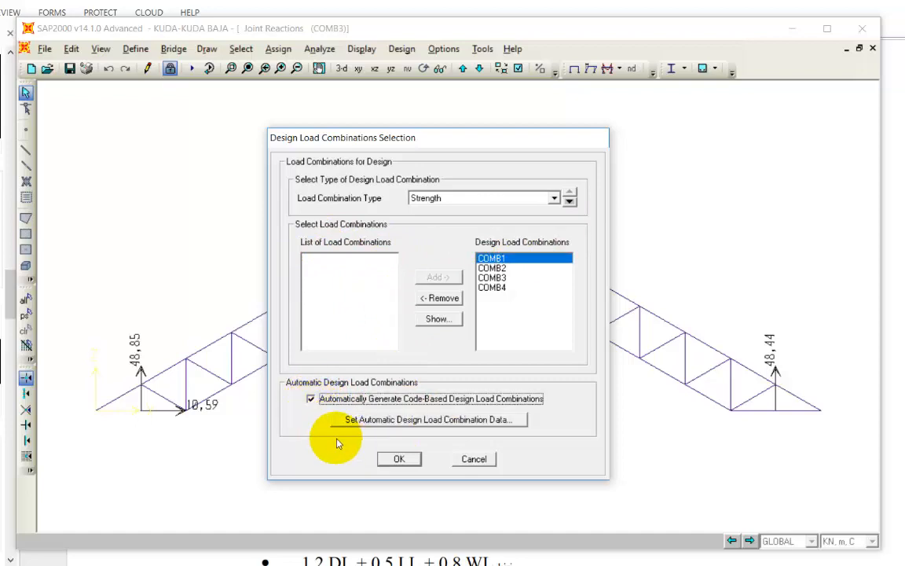
pyautogui.click(311, 399)
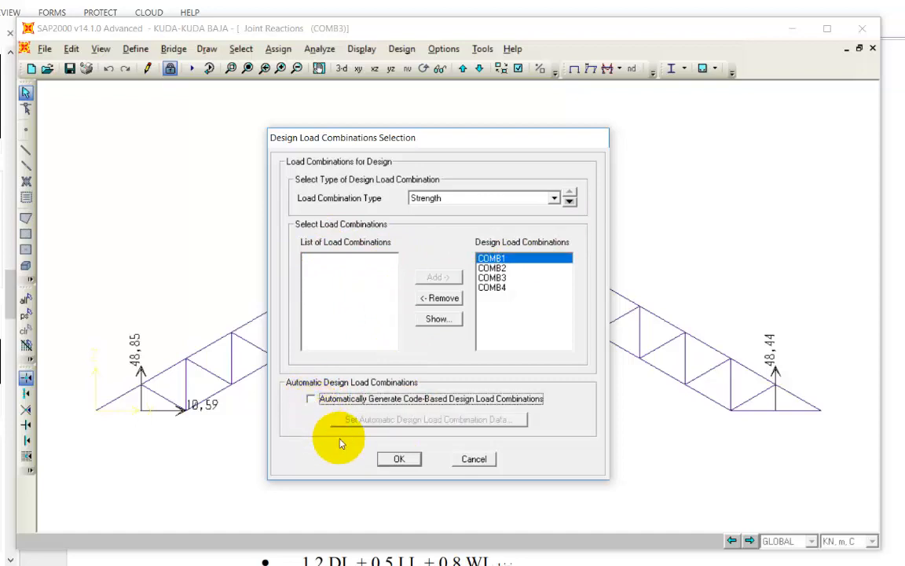
pyautogui.click(400, 462)
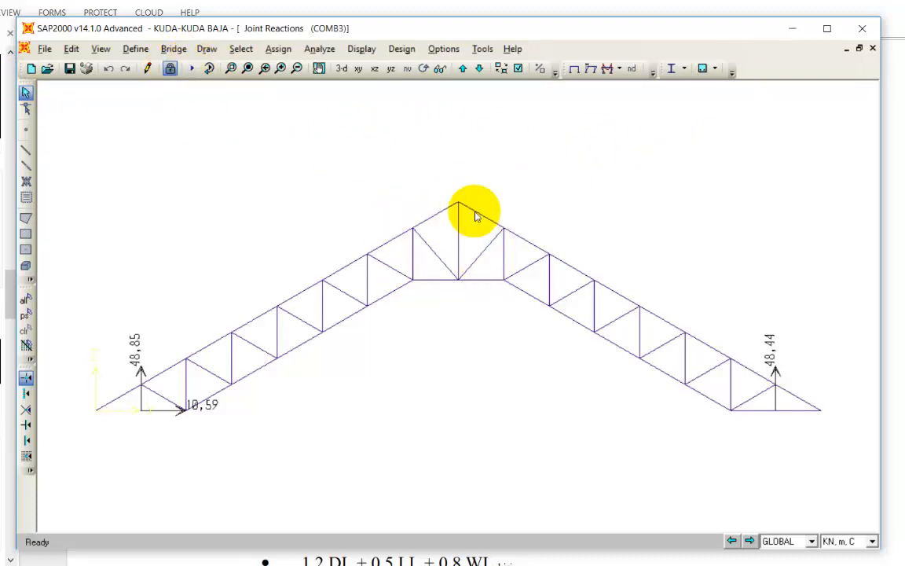
# Run the steel design check of the truss and open the COMB2 stress check details for the second top-chord member left of the ridge.
pyautogui.click(672, 70)
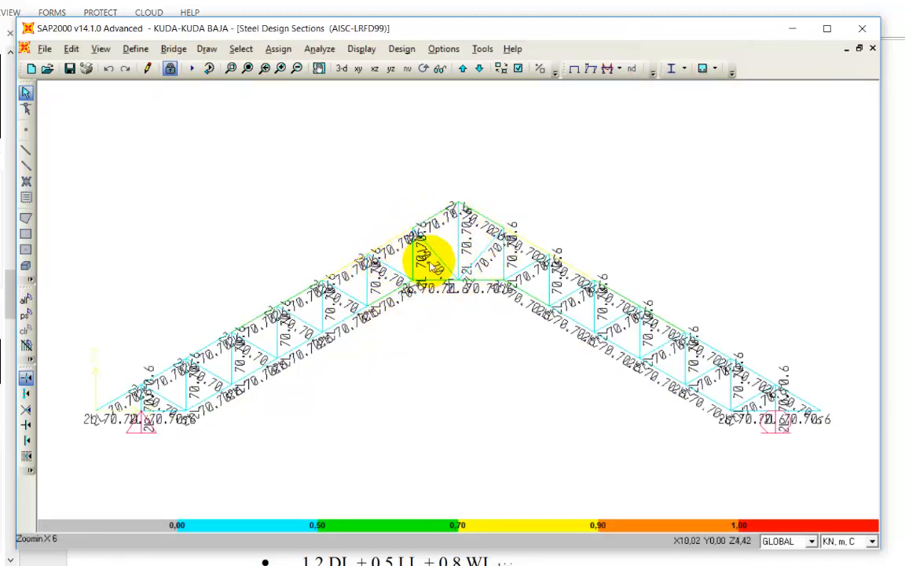
pyautogui.scroll(2, 460, 250)
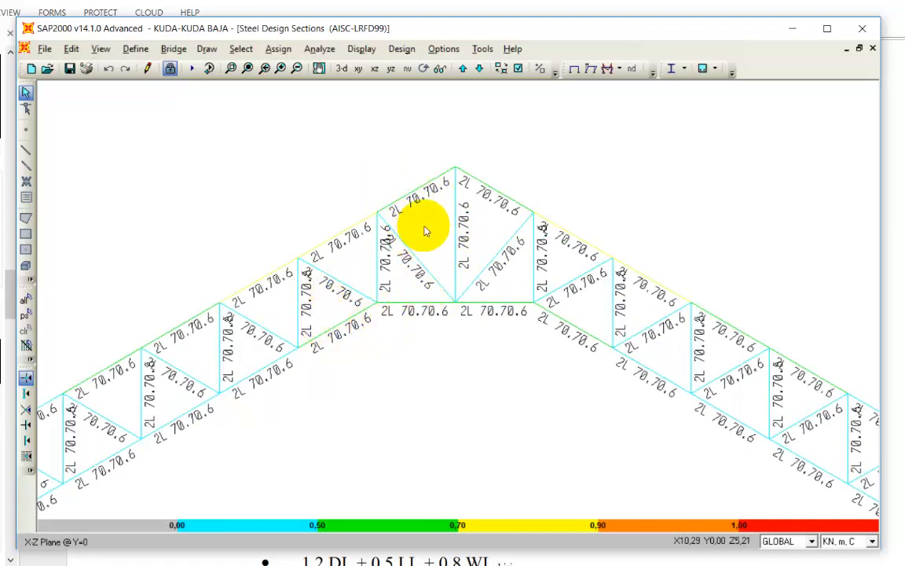
pyautogui.rightClick(394, 202)
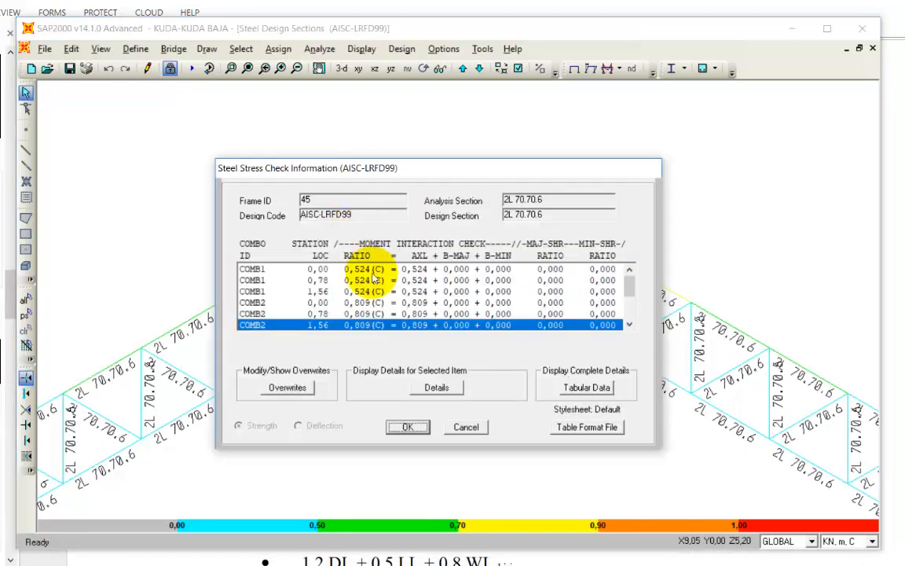
pyautogui.click(450, 389)
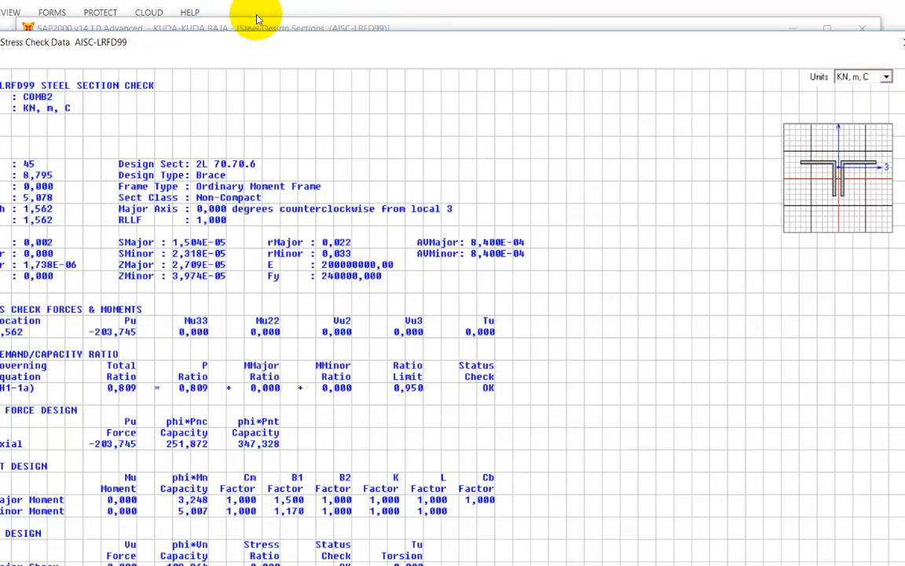